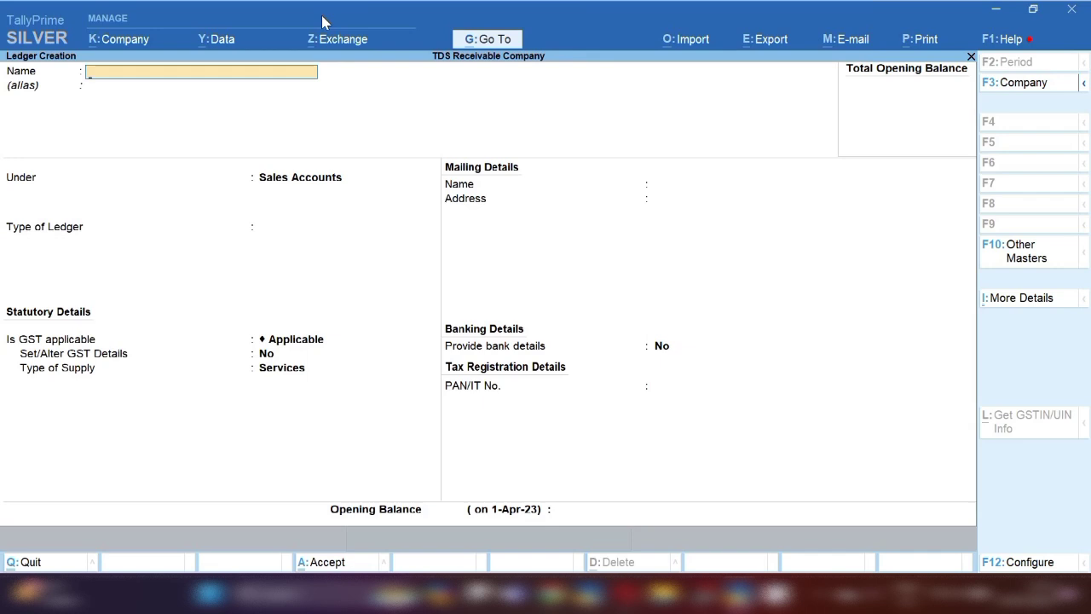
- Leave the ledger creation form and open the Man Pawer Copamny ledger for alteration
key("Escape")
key("Escape")
key("Down")
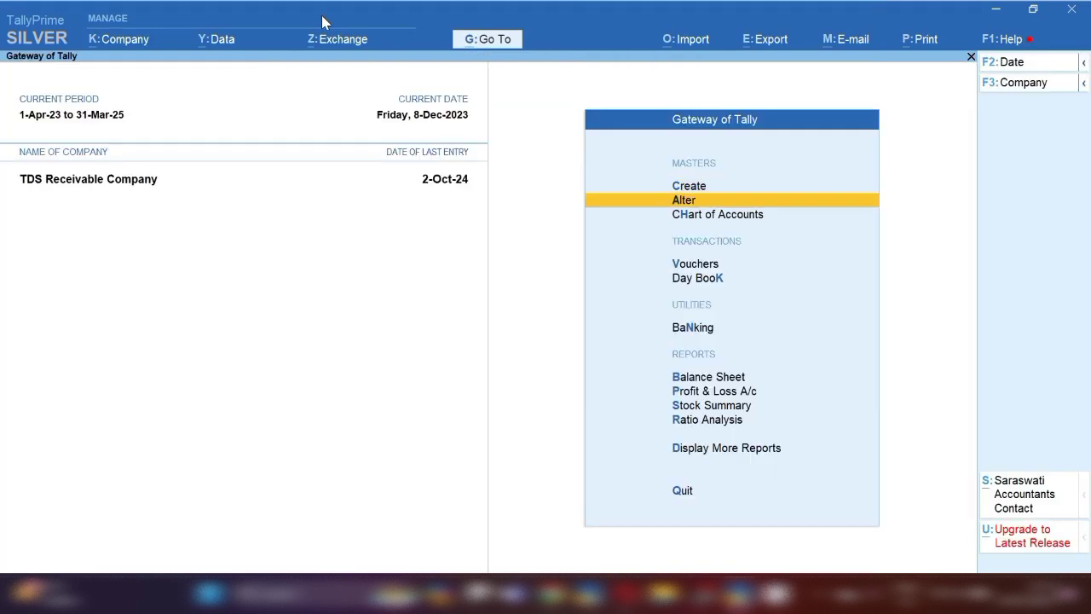
key("Return")
key("Down")
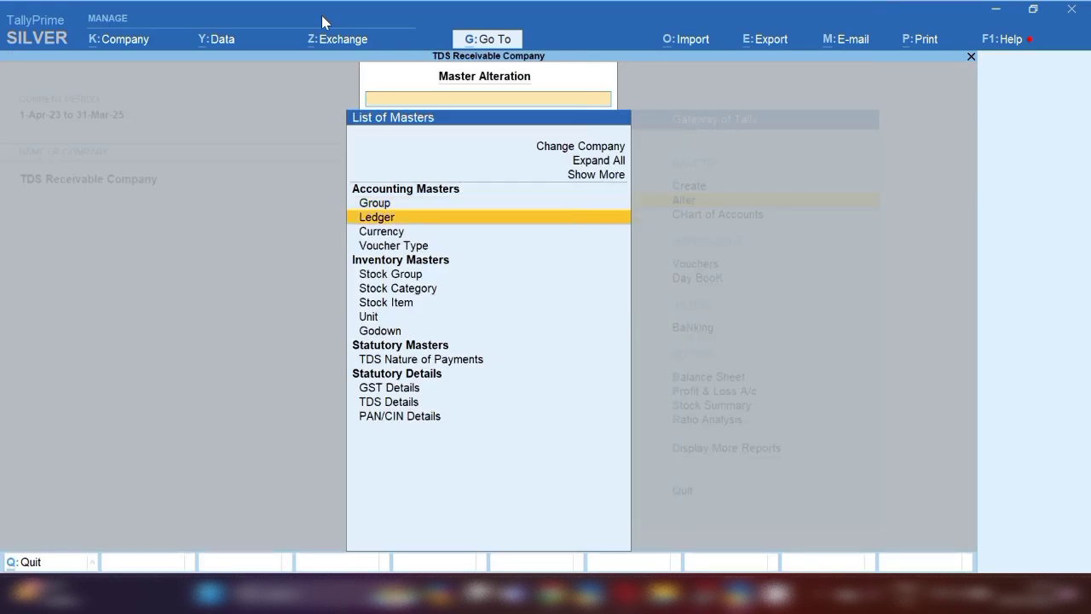
key("Return")
type("Man")
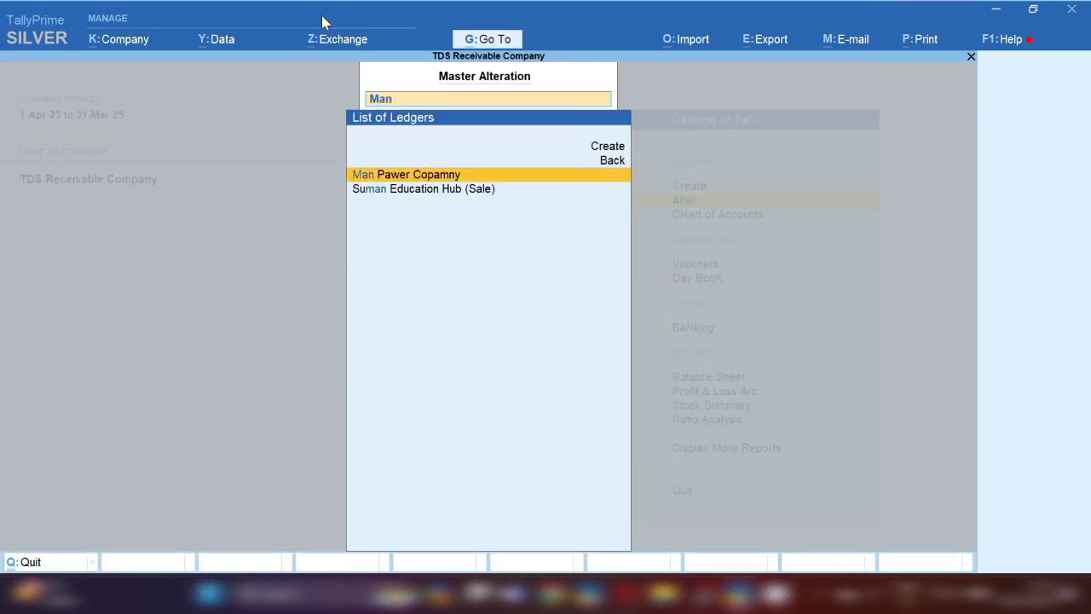
key("Return")
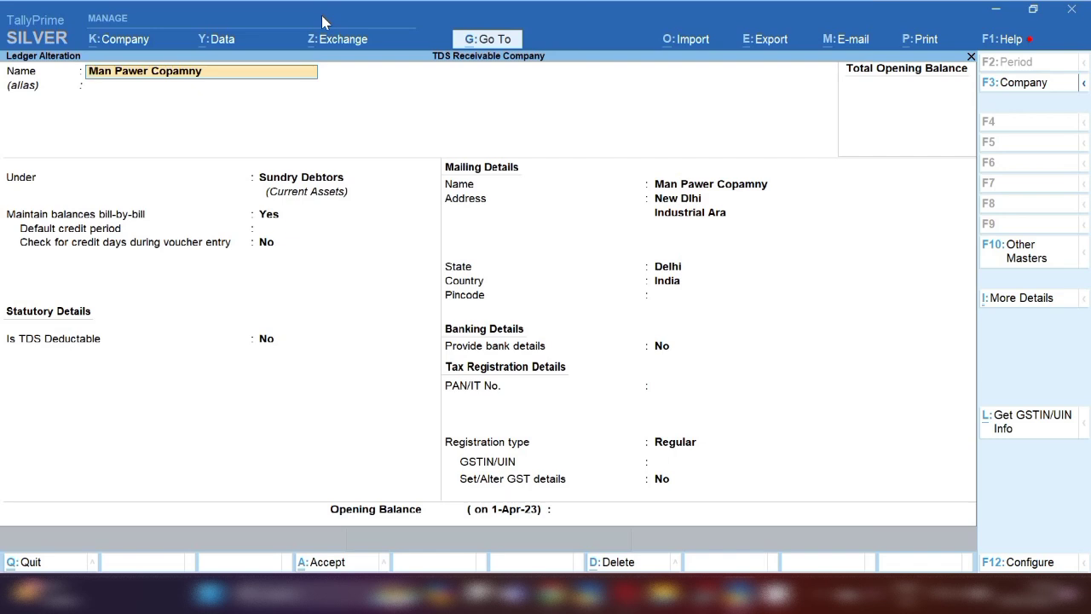
- Review the Man Pawer Copamny ledger's group, bill-by-bill, TDS, mailing and tax registration settings, and quit without saving
key("Return")
key("Return")
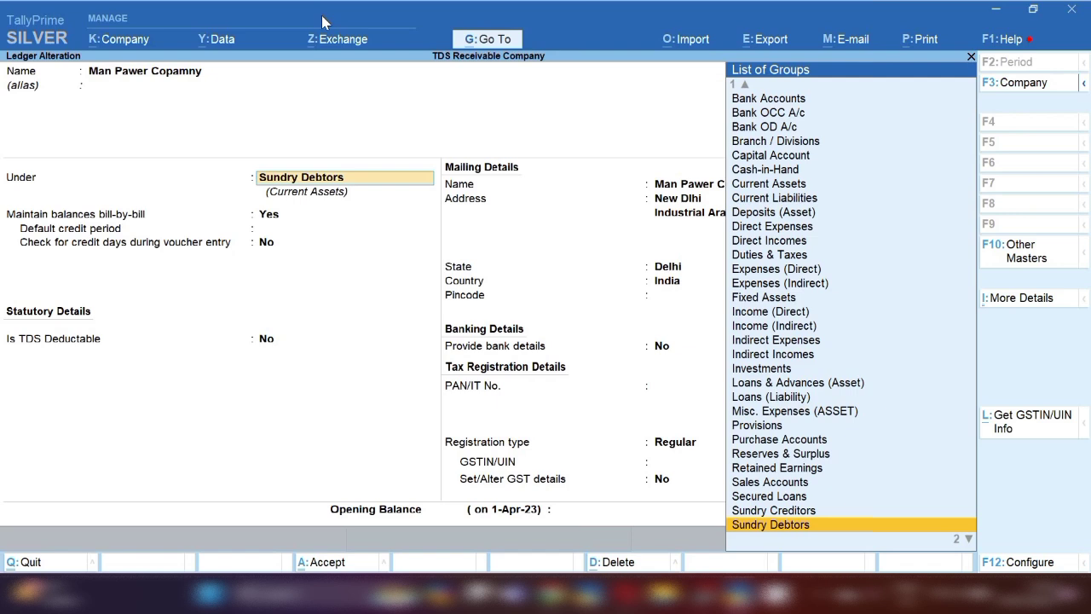
key("Return")
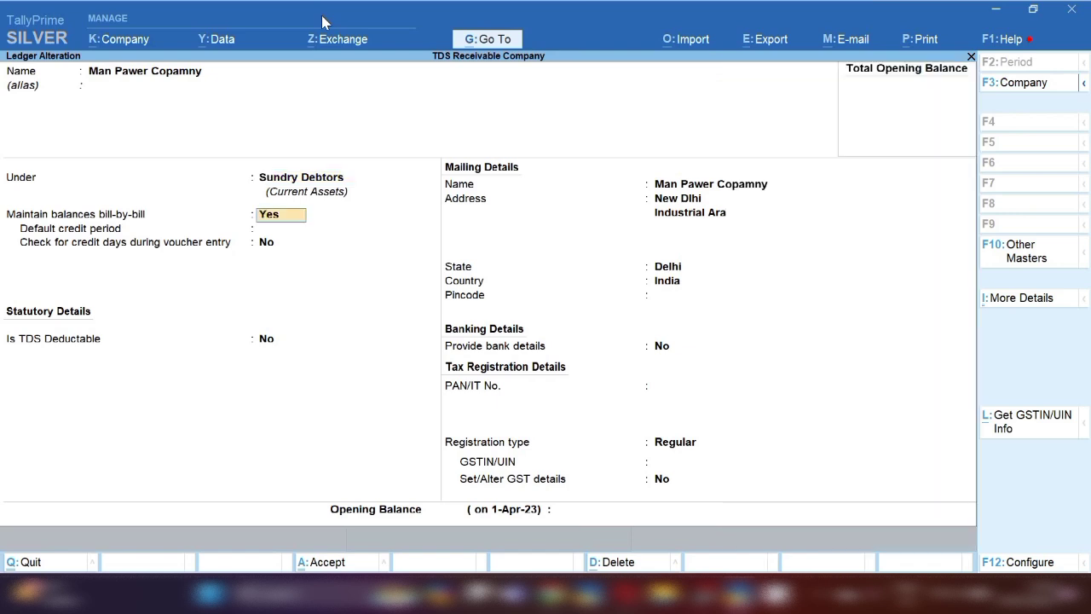
key("Return")
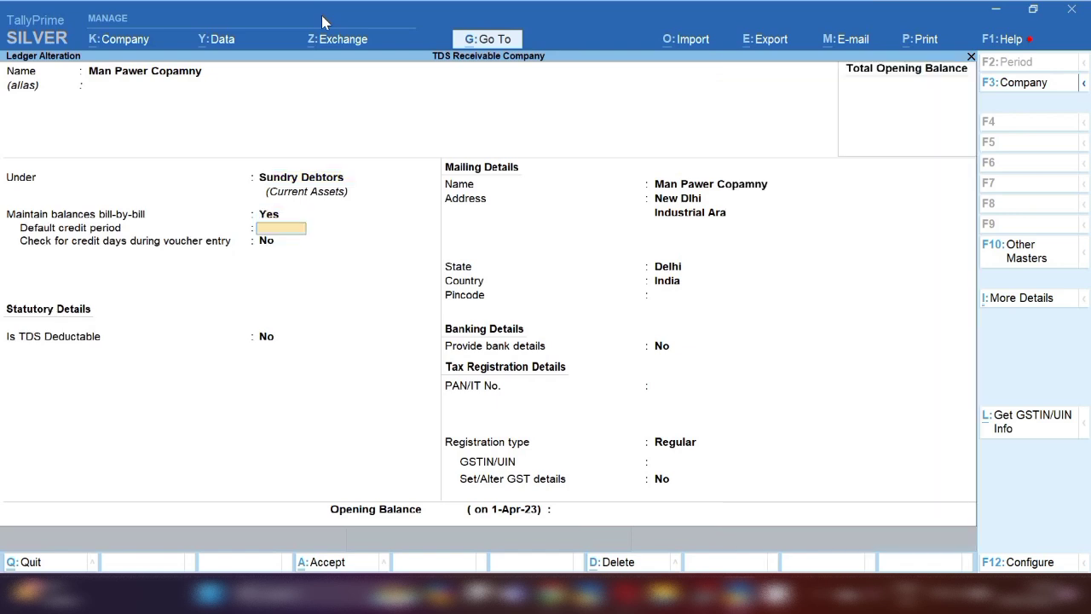
key("Return")
key("Return")
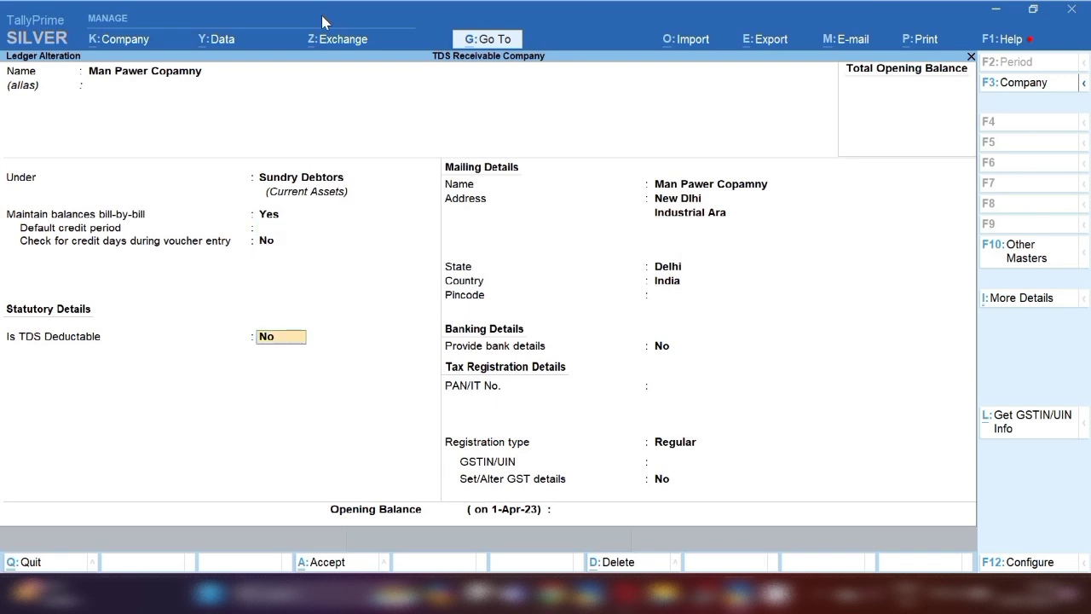
key("Return")
key("Return")
key("Return")
key("Return")
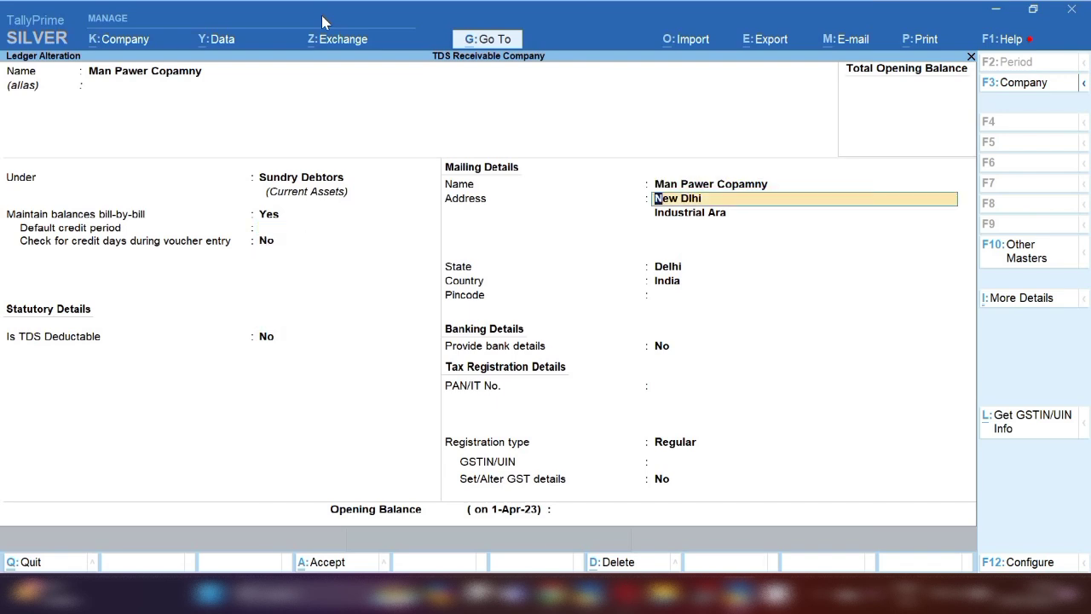
key("Return")
key("Return")
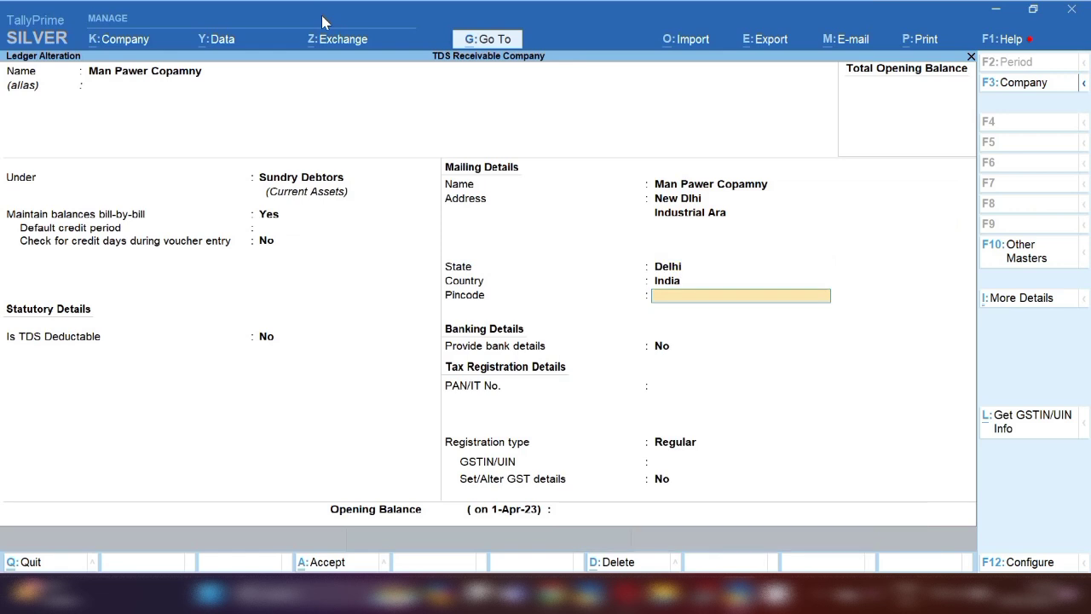
key("Return")
key("Return")
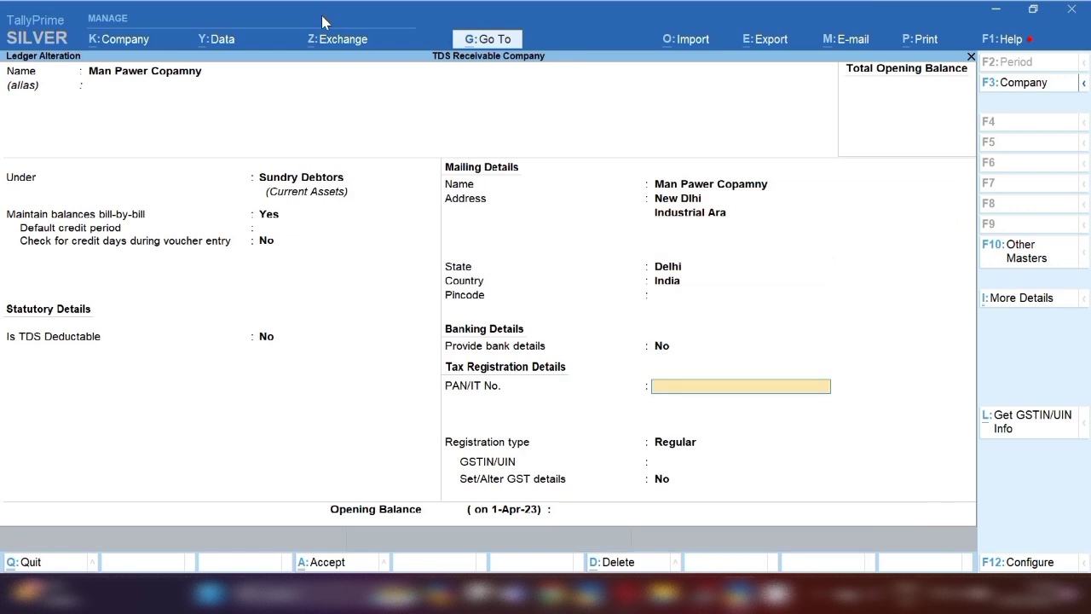
key("Return")
key("Return")
key("Escape")
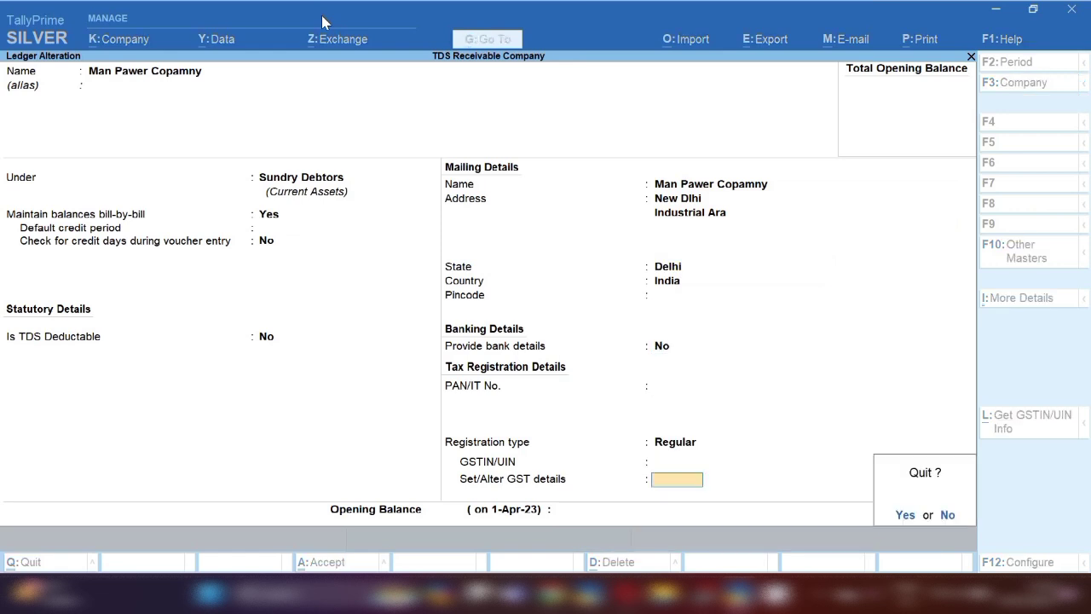
key("y")
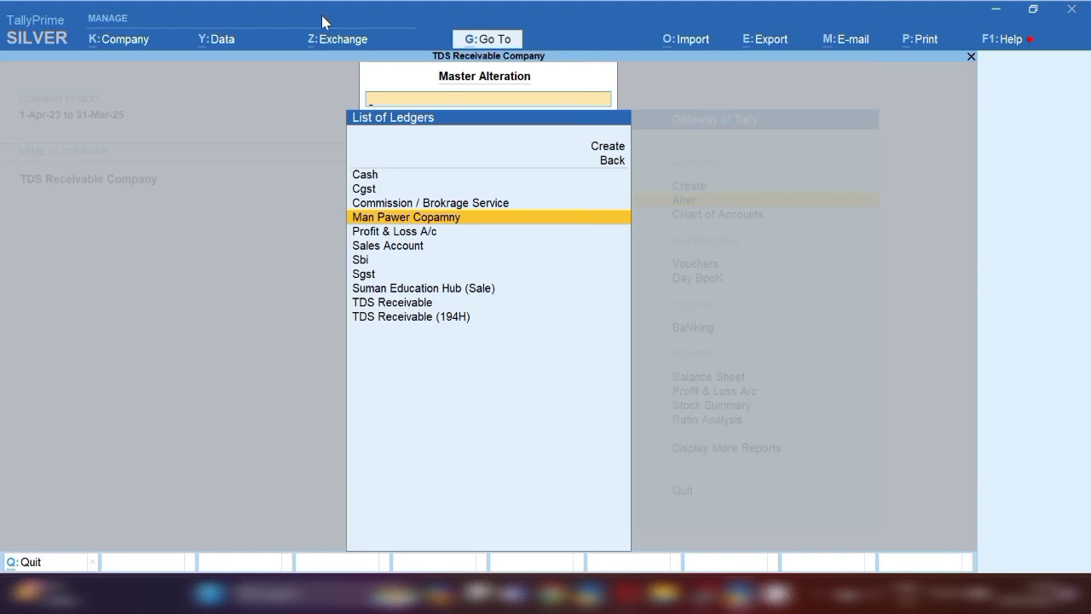
- Open the TDS Receivable ledger for alteration, check the group it is under, and return to the list of masters
key("Down")
key("Down")
key("Down")
key("Down")
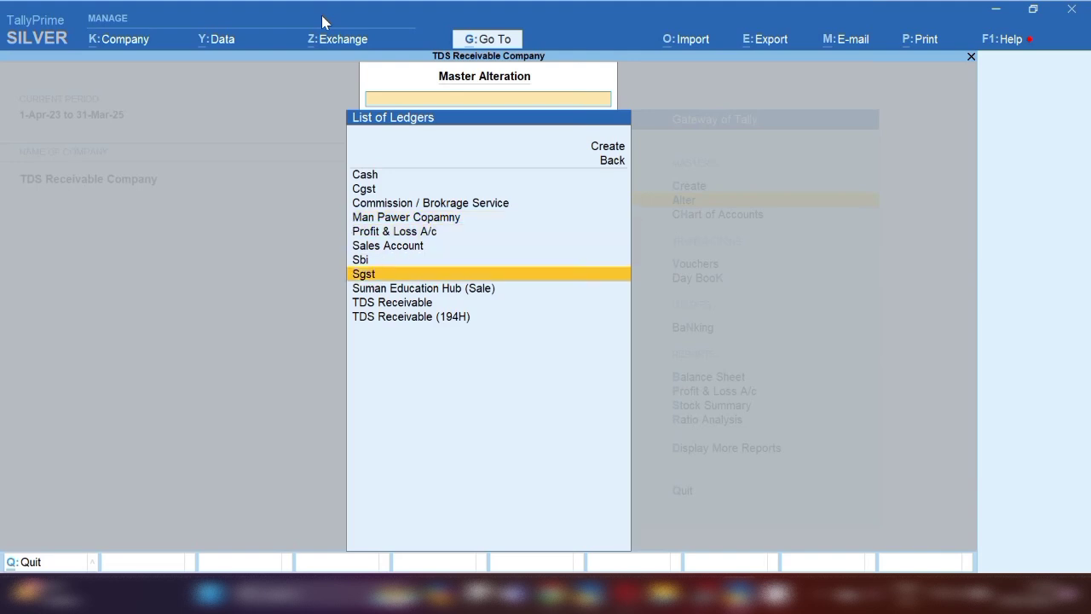
key("Down")
key("Down")
key("Return")
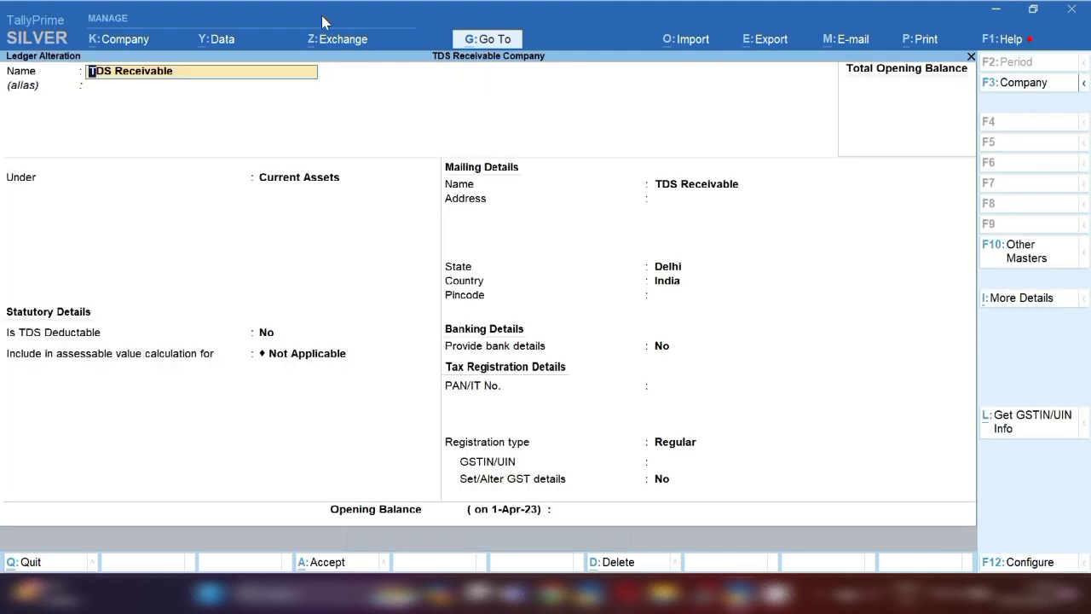
key("Return")
key("Return")
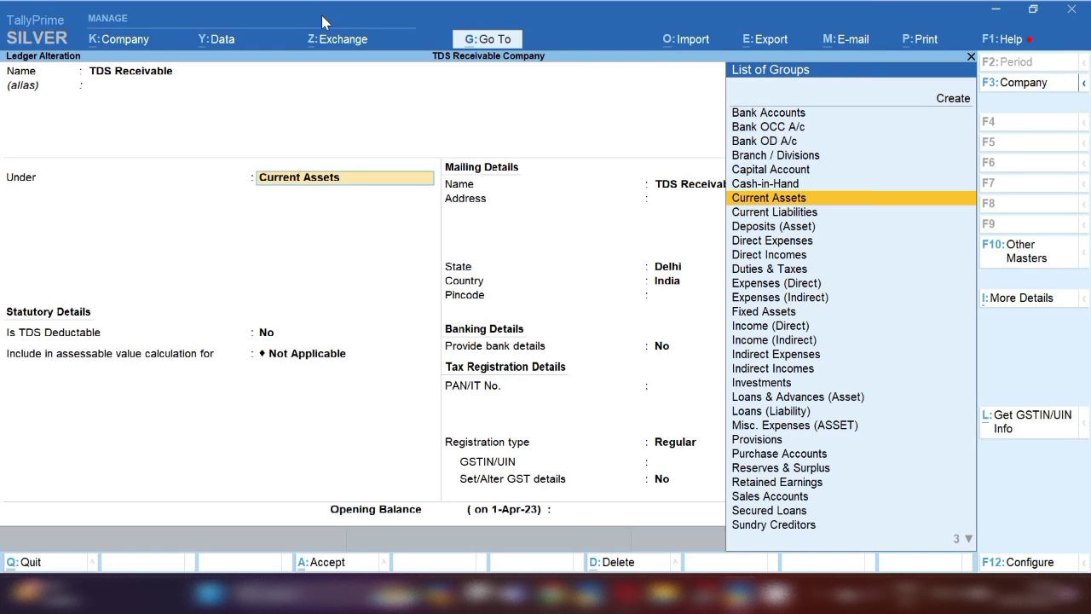
key("Escape")
key("Escape")
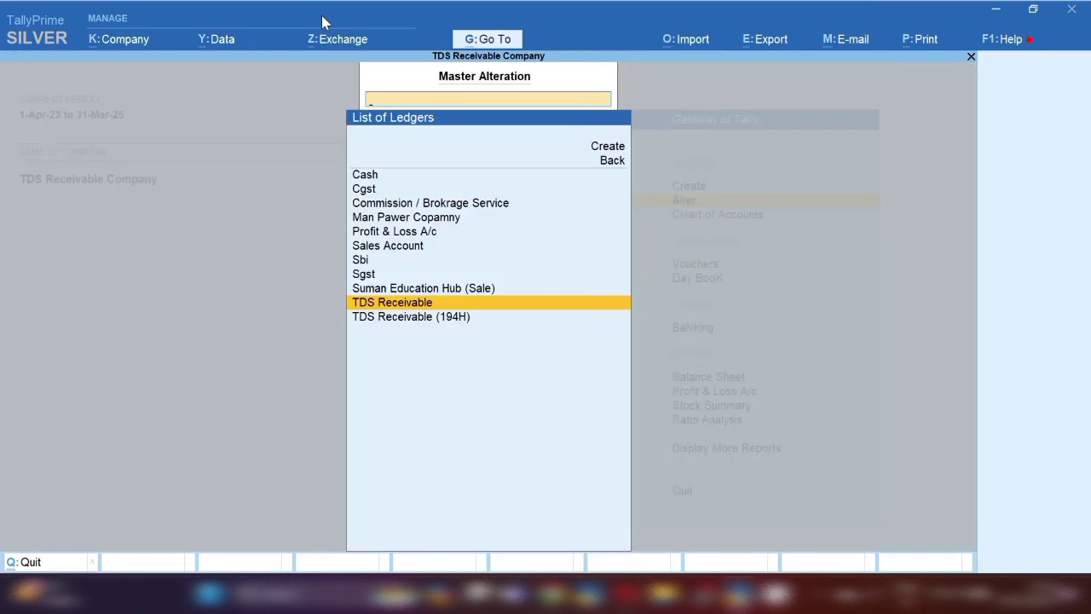
key("Escape")
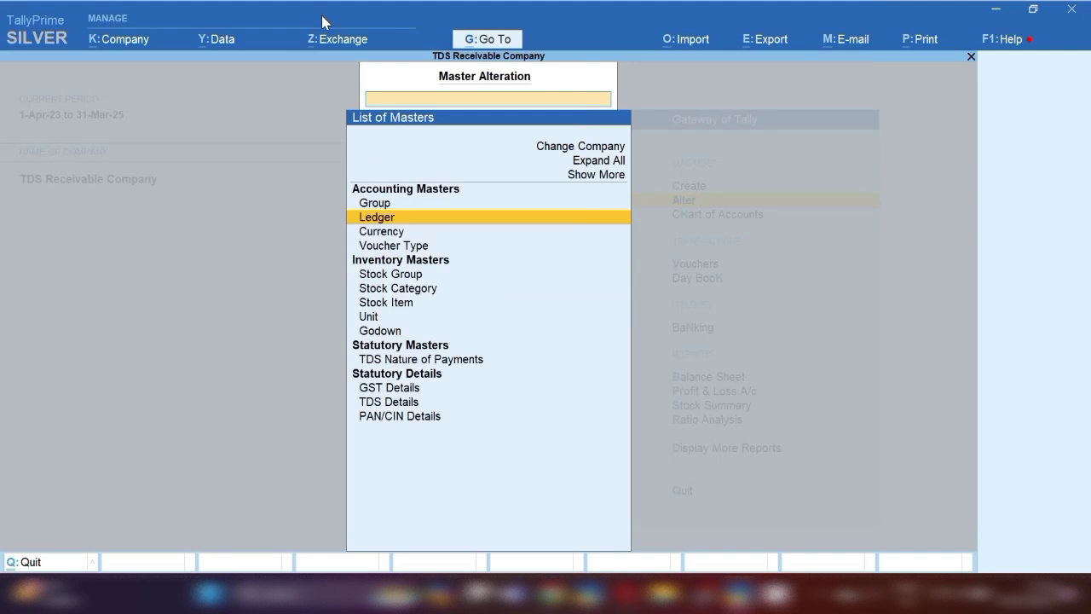
- Open the Sbi ledger, check its group and bank account details, accept it, and leave master alteration
key("Return")
type("S")
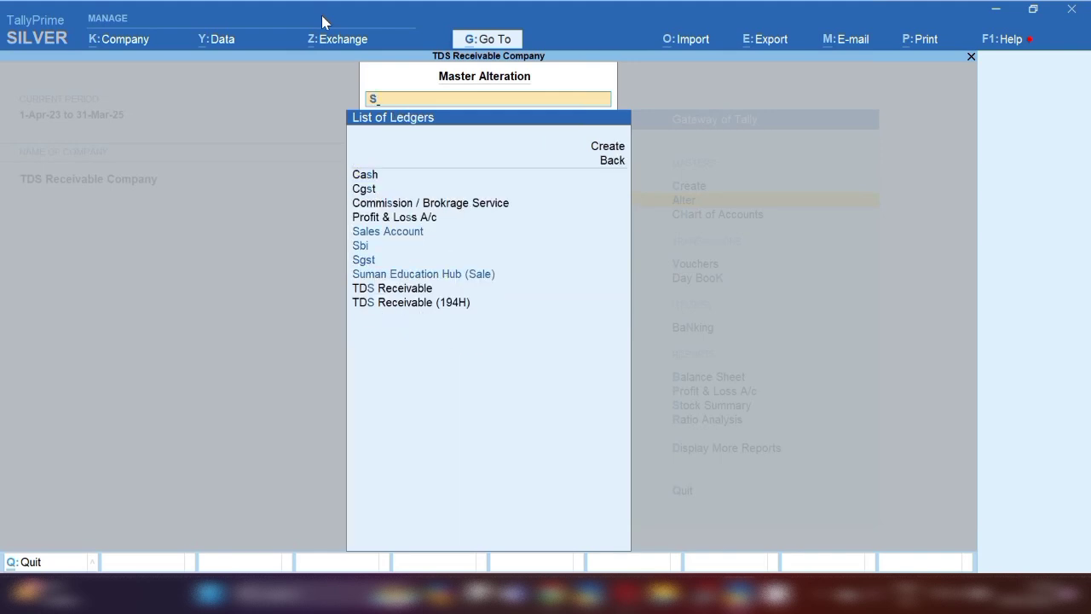
type("b")
key("Return")
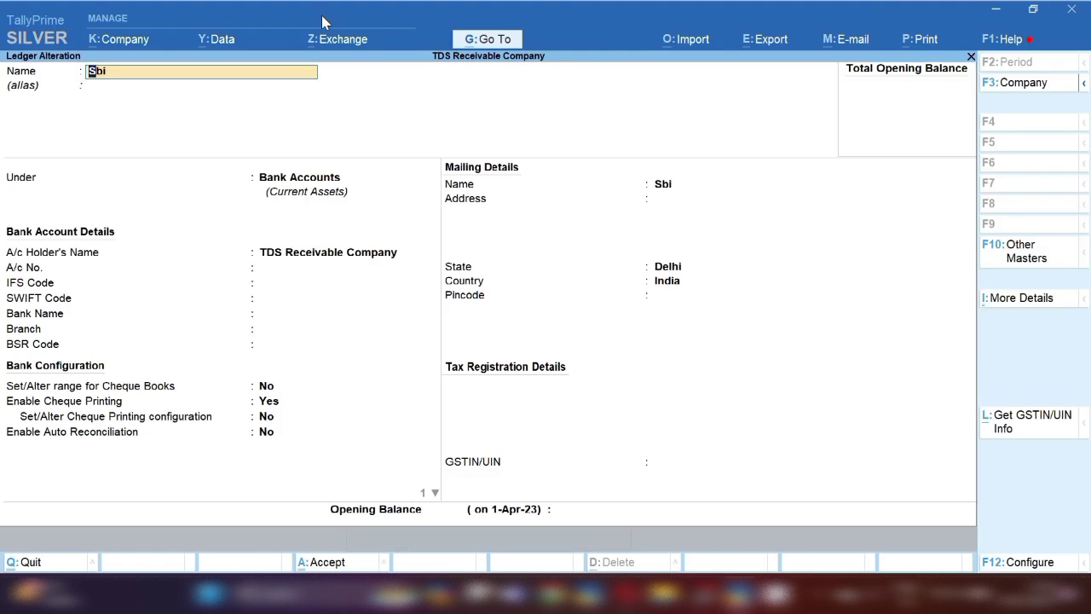
key("Return")
key("Return")
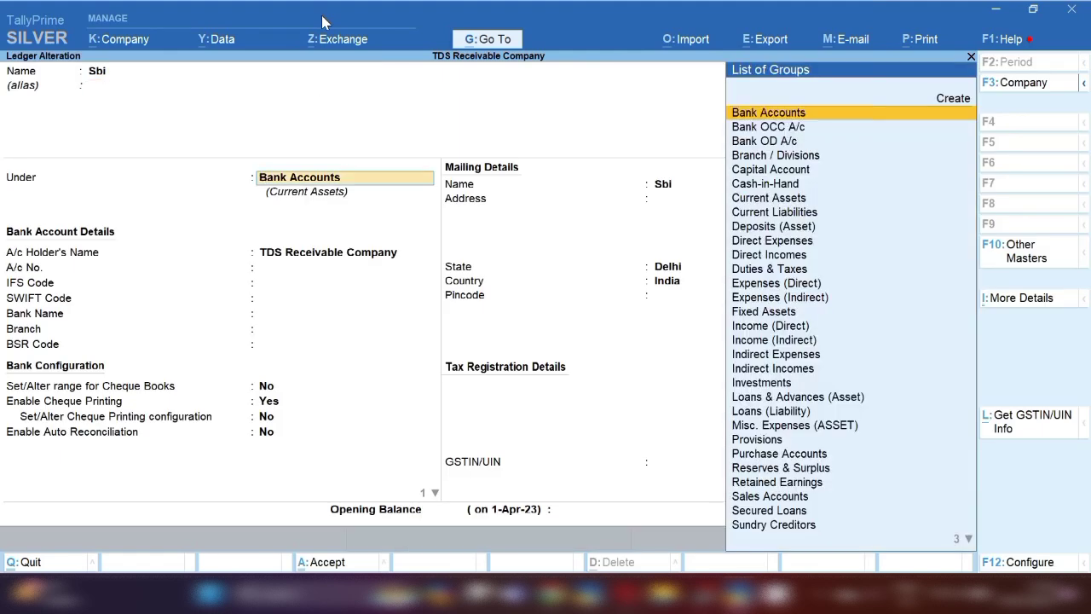
key("Return")
key("Return")
key("Return")
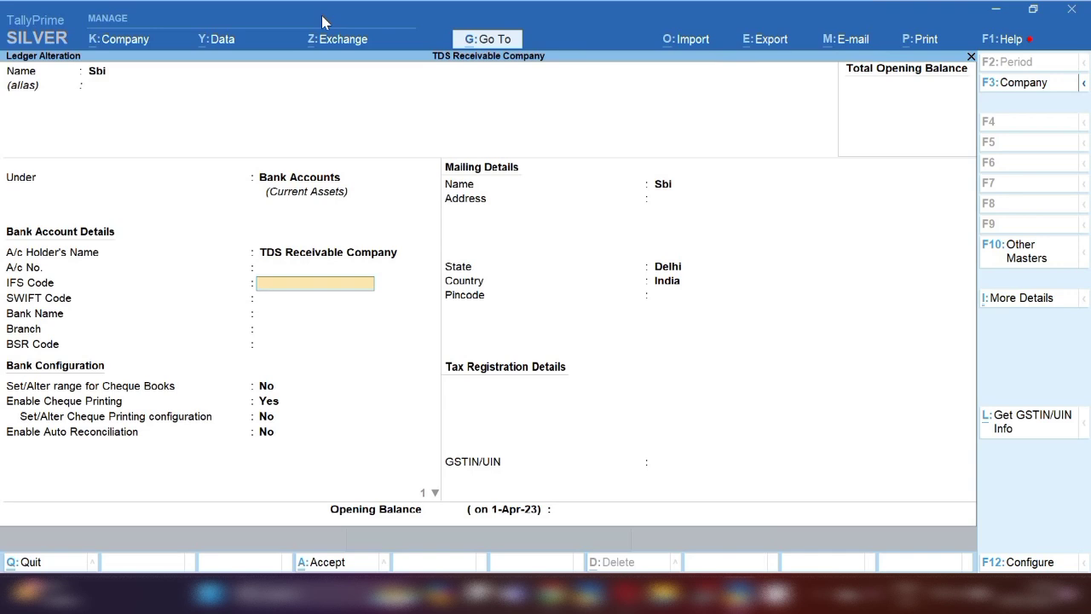
key("ctrl+a")
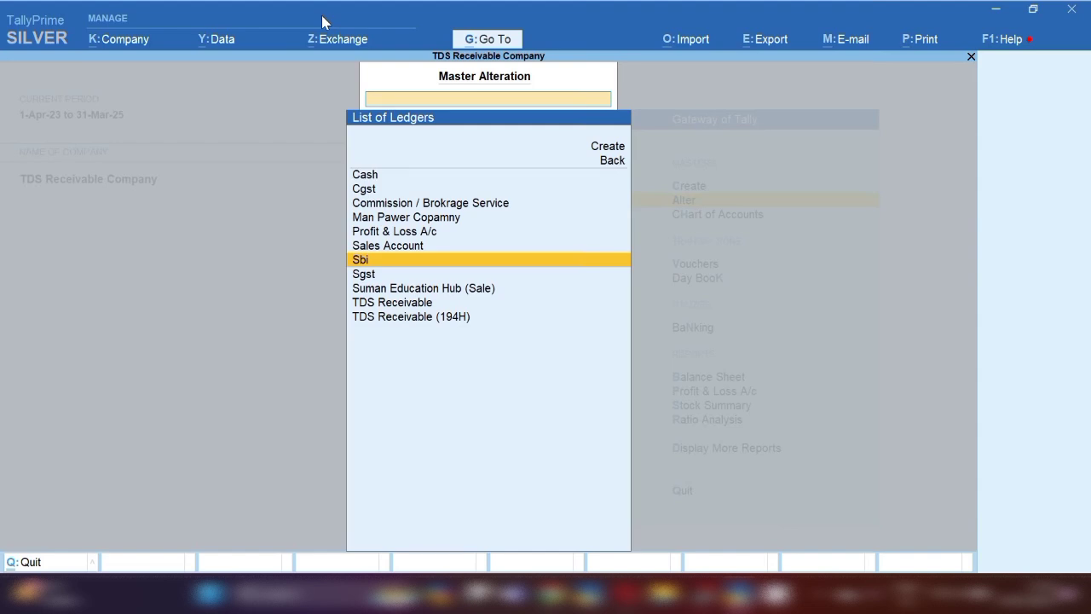
key("Escape")
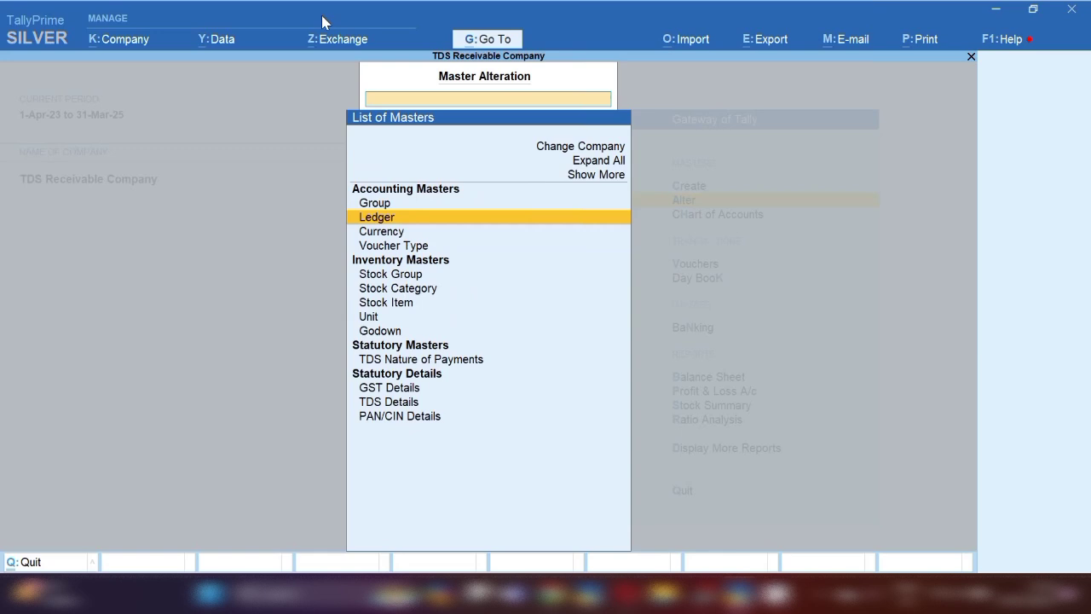
key("Escape")
- Start a new Sales voucher and set the voucher date to 9-12-2023
key("c")
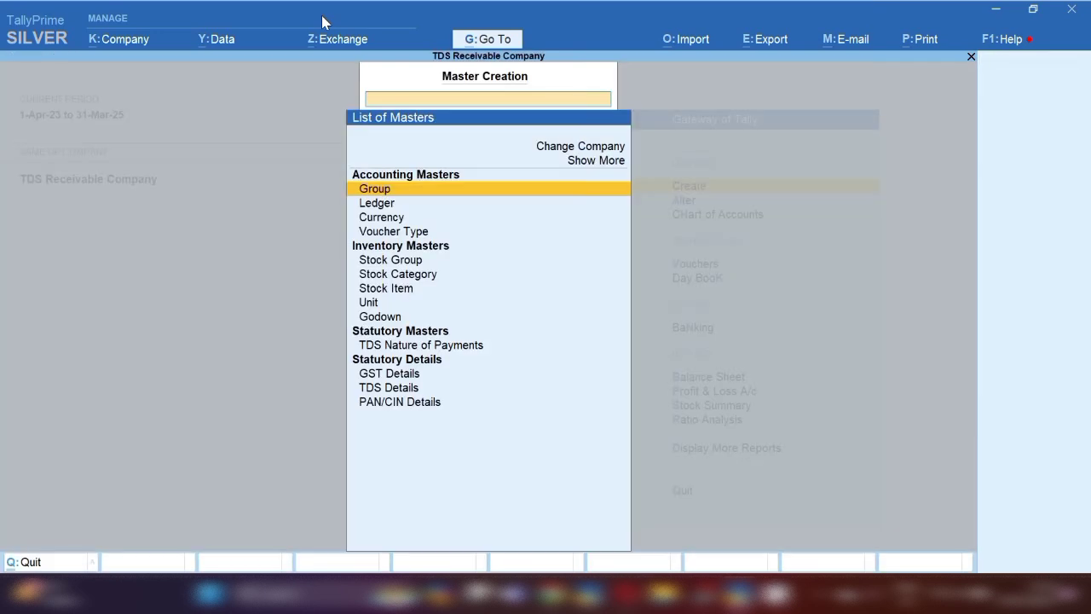
key("Escape")
key("v")
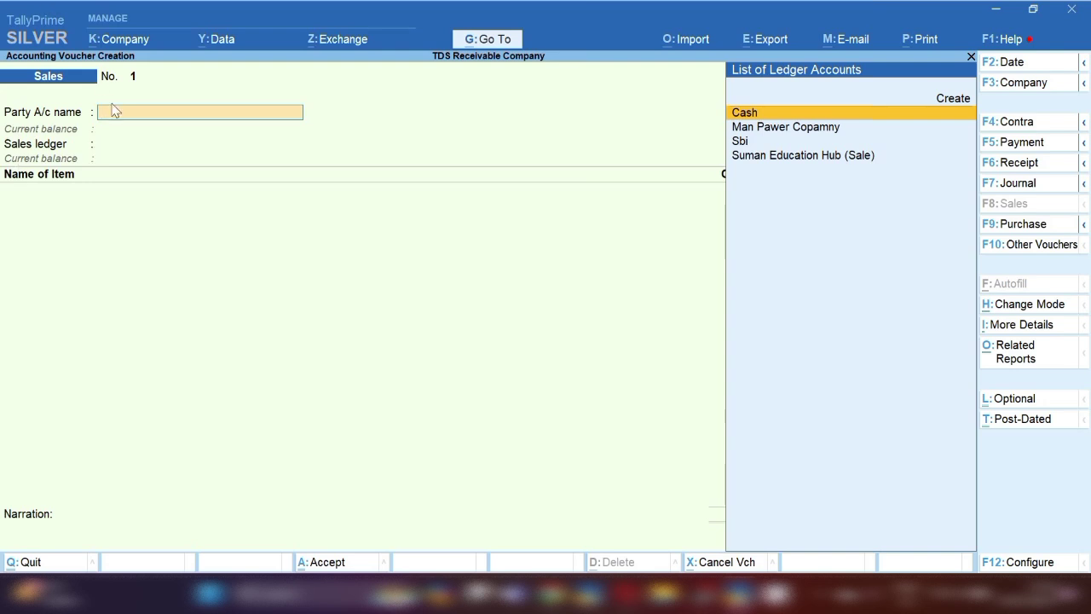
key("F2")
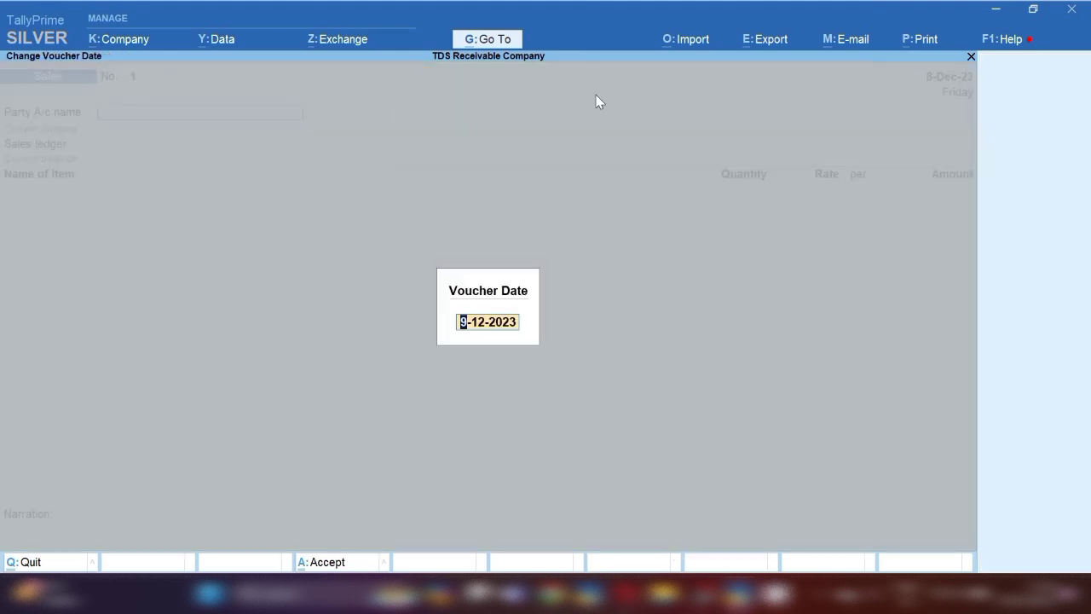
key("Return")
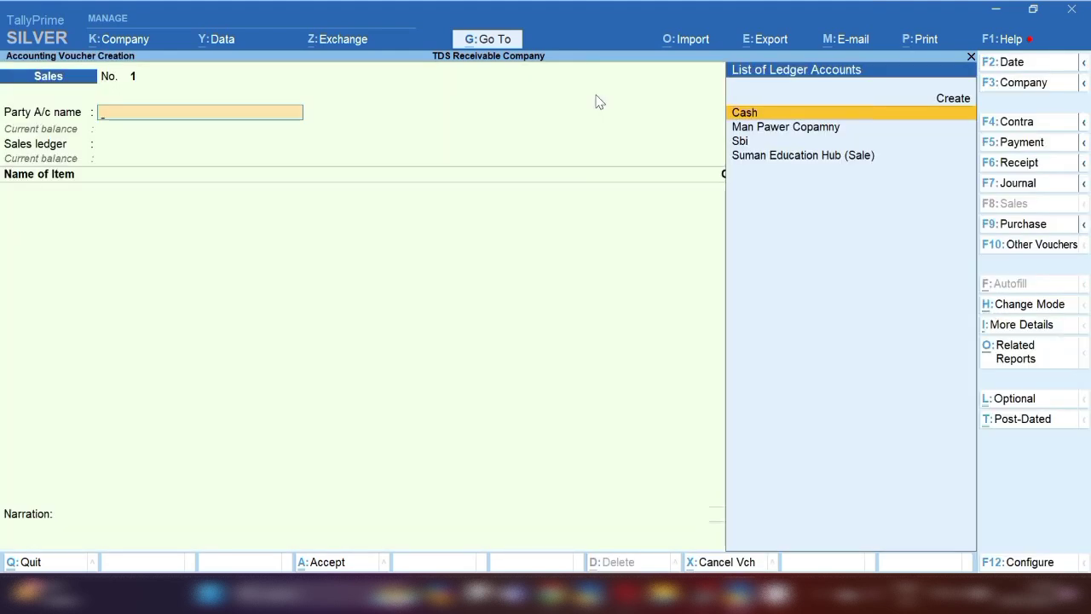
- Choose Man Pawer Copamny as the party, accept its dispatch and party details, and select Sales Account as the sales ledger
key("Down")
key("Return")
key("Return")
key("Return")
key("Return")
key("Return")
key("Return")
key("Return")
key("Return")
key("Return")
key("Return")
key("Return")
key("Return")
key("Return")
key("Return")
key("Return")
key("Return")
key("Return")
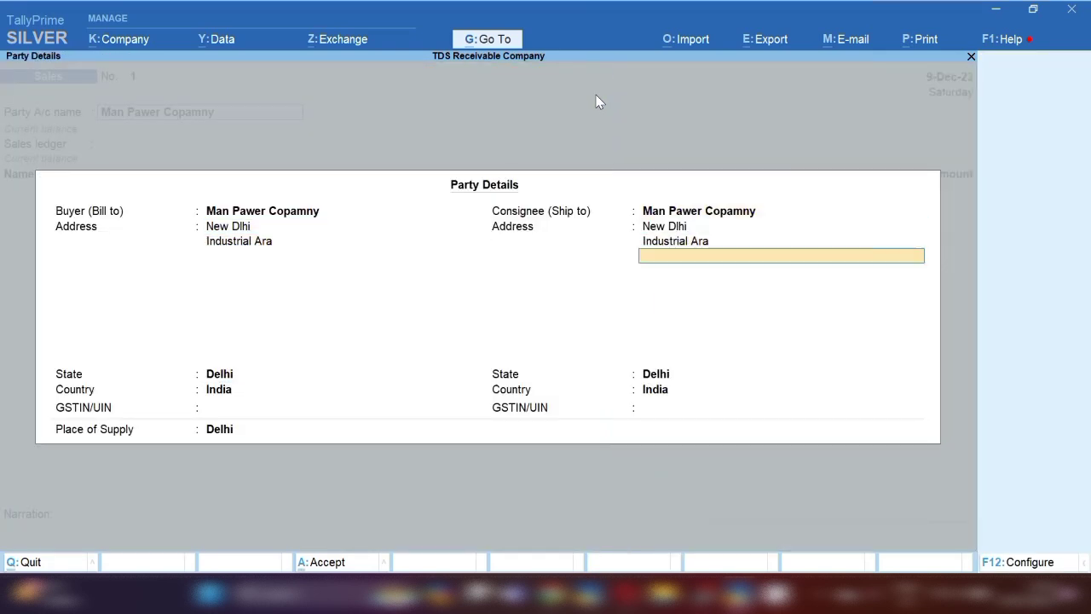
key("Return")
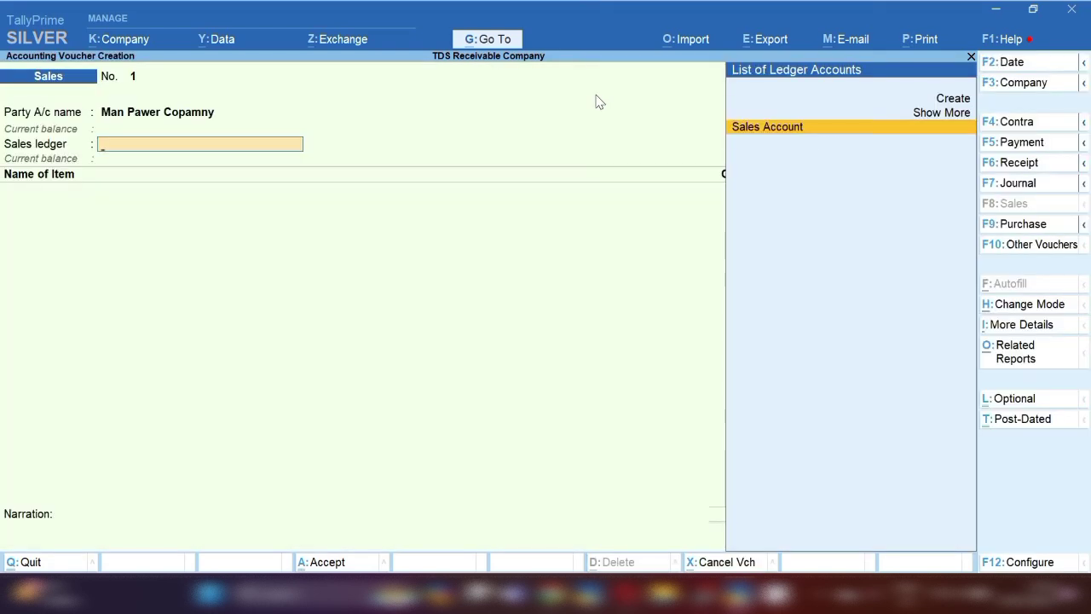
key("Return")
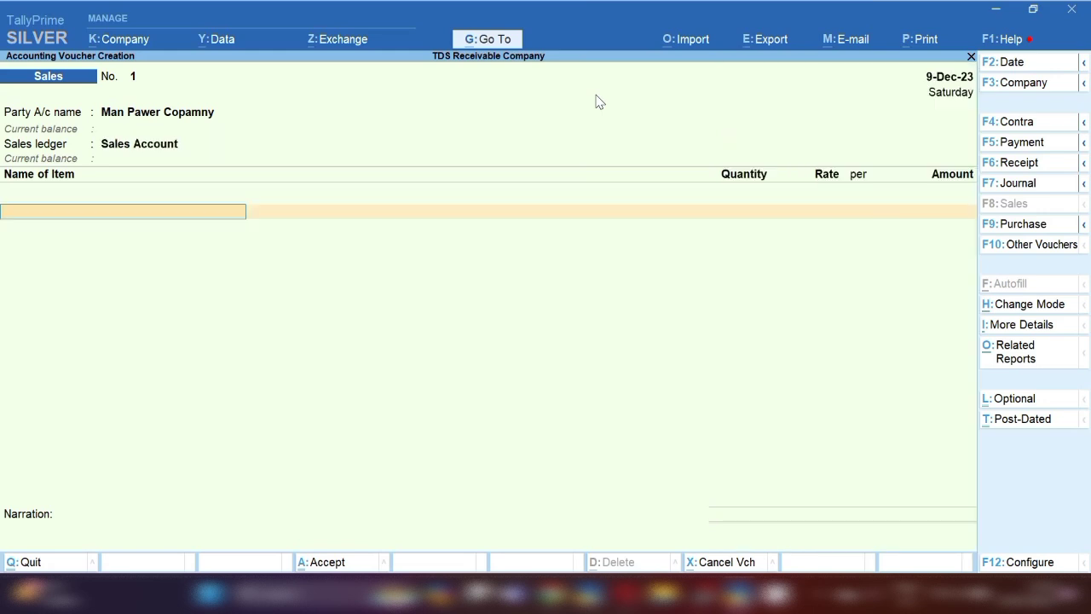
- From the voucher, check the Sales Account ledger's group, GST applicability and type of supply, accept it, and continue to item entry
key("BackSpace")
key("ctrl+Return")
key("Return")
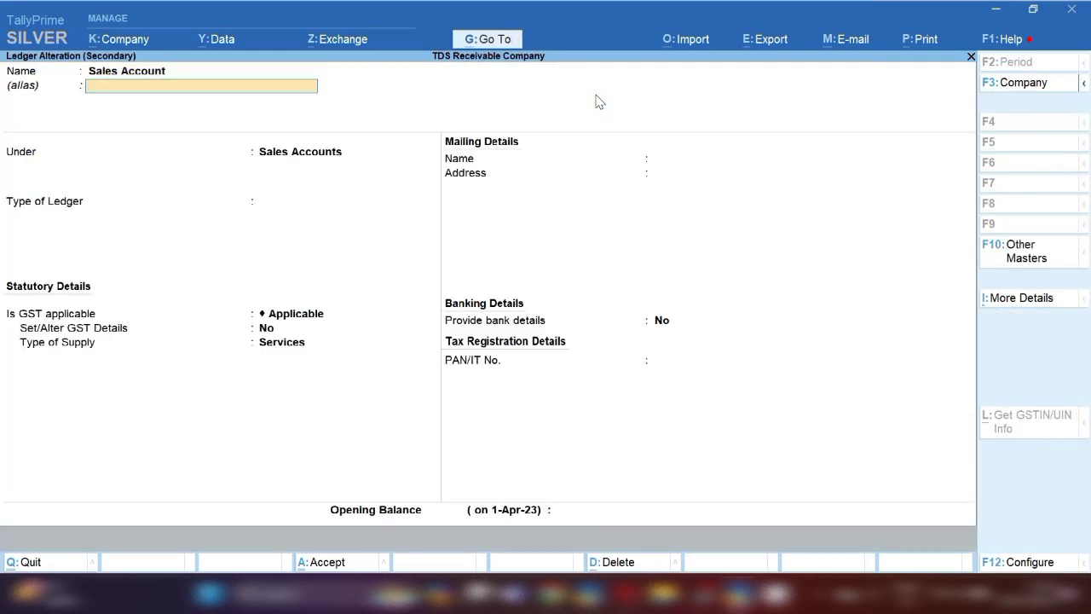
key("Return")
key("Return")
key("Return")
key("Return")
key("Return")
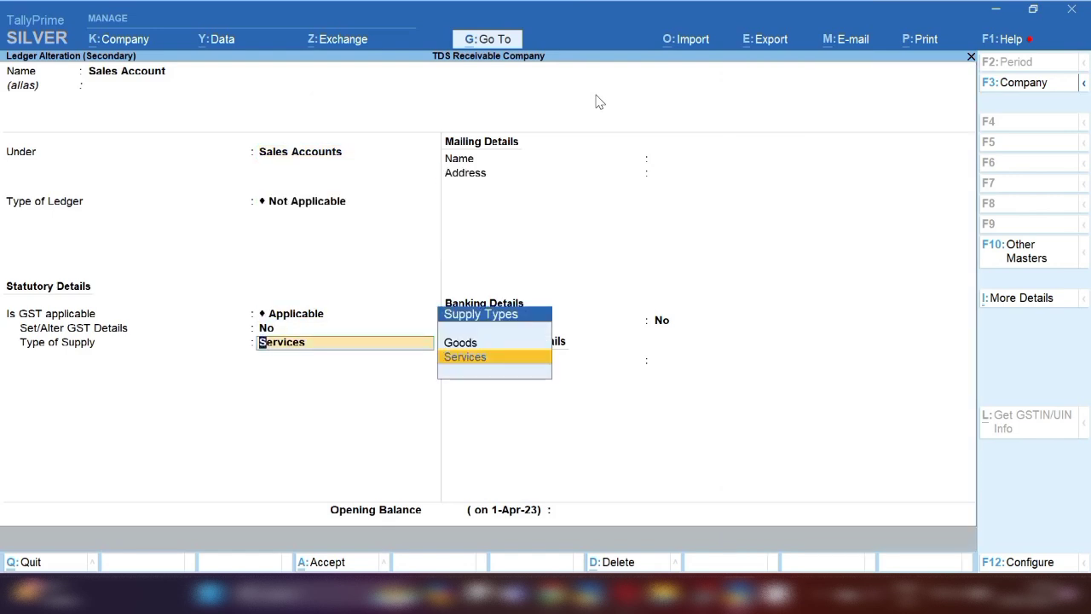
key("ctrl+a")
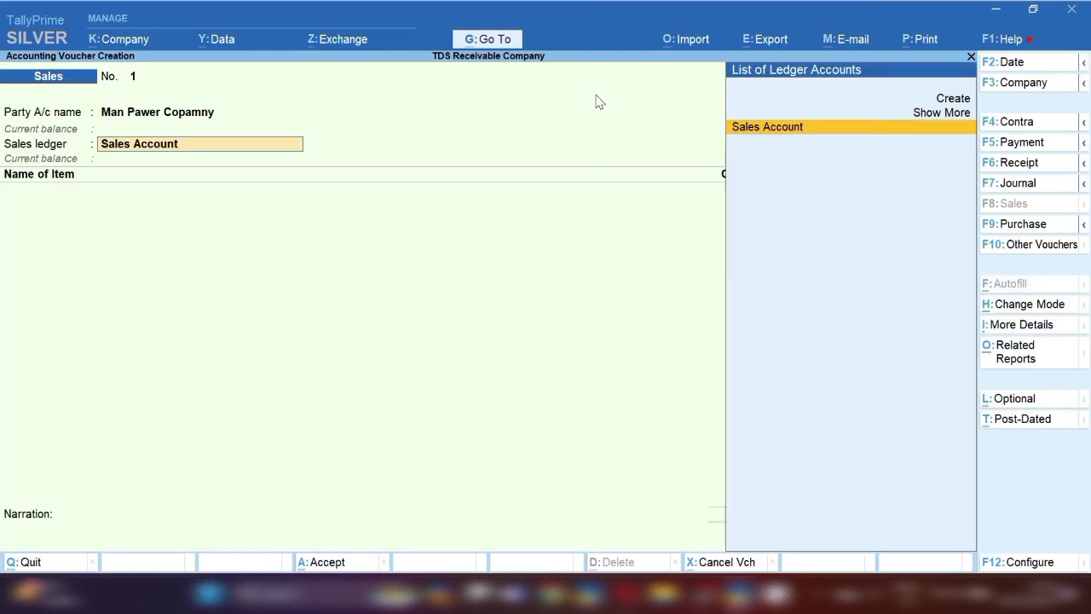
key("Return")
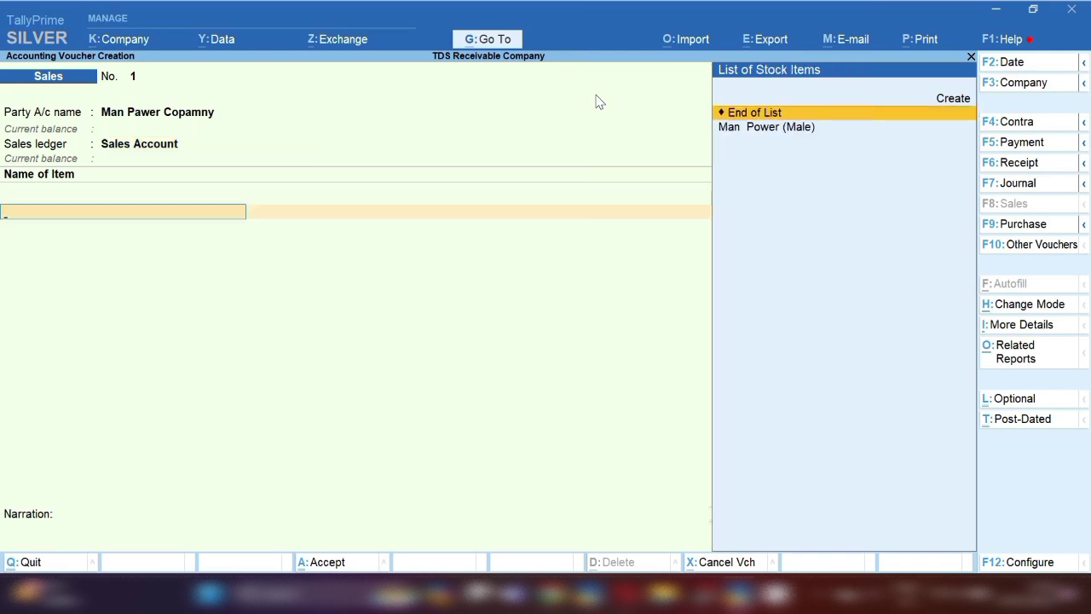
- Select Man Power (Male) as the voucher's item and open its stock item master at the units setting
key("Down")
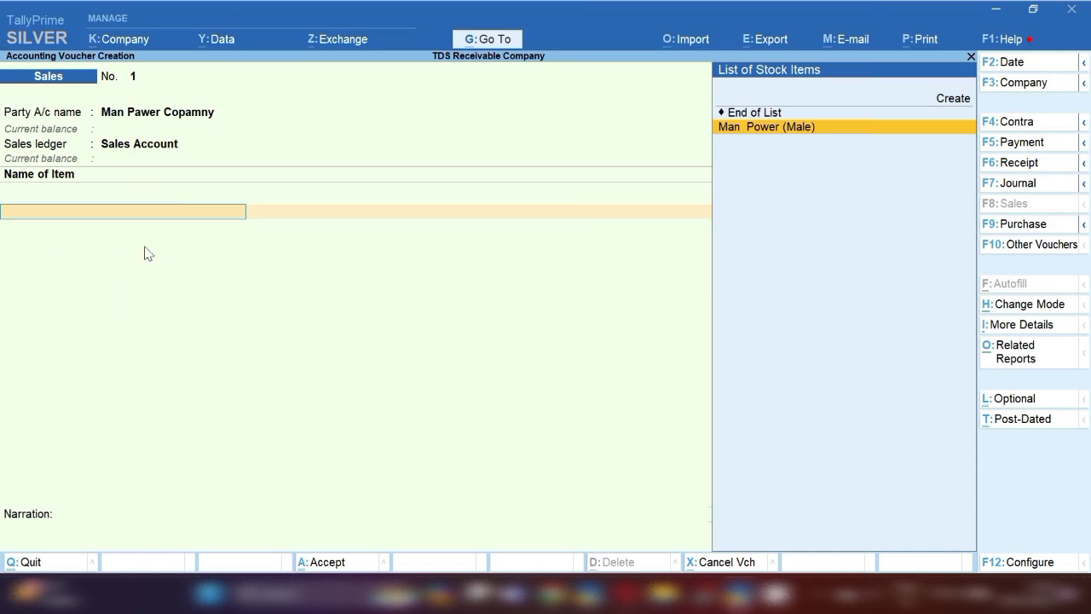
key("Return")
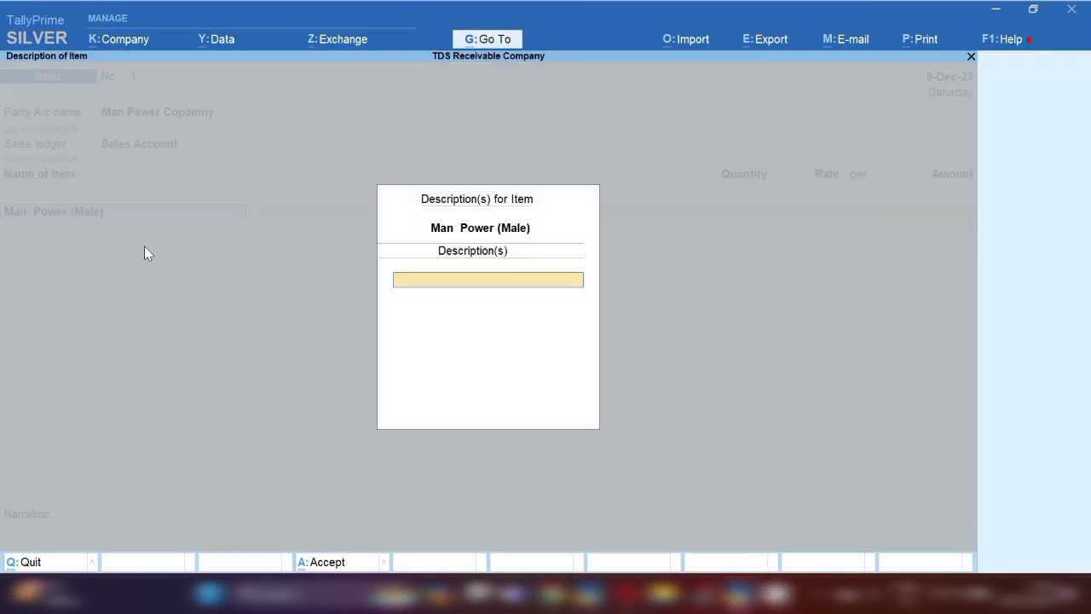
key("Return")
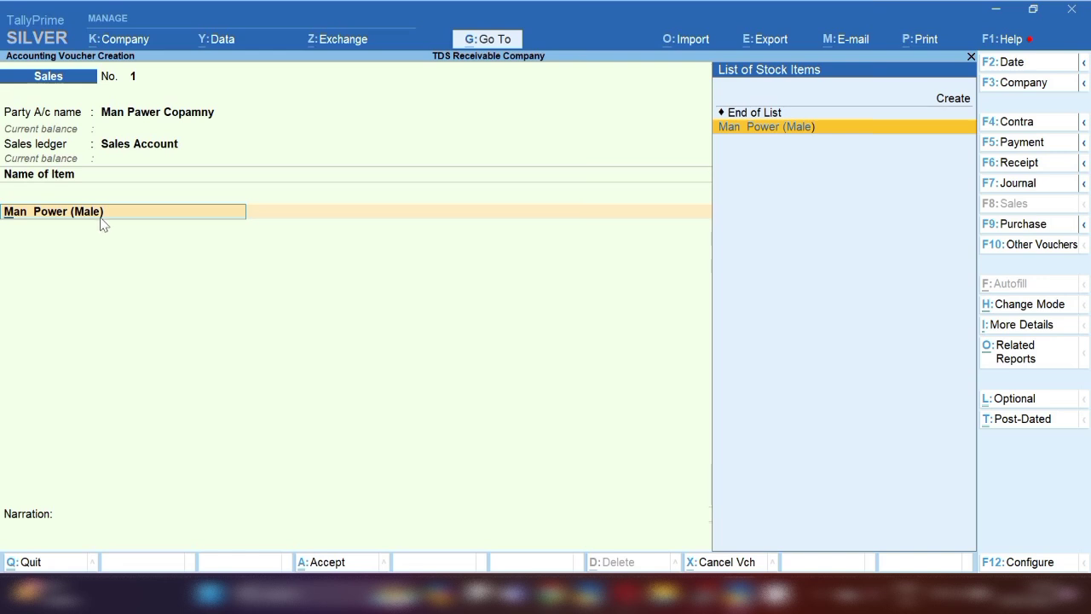
key("ctrl+Return")
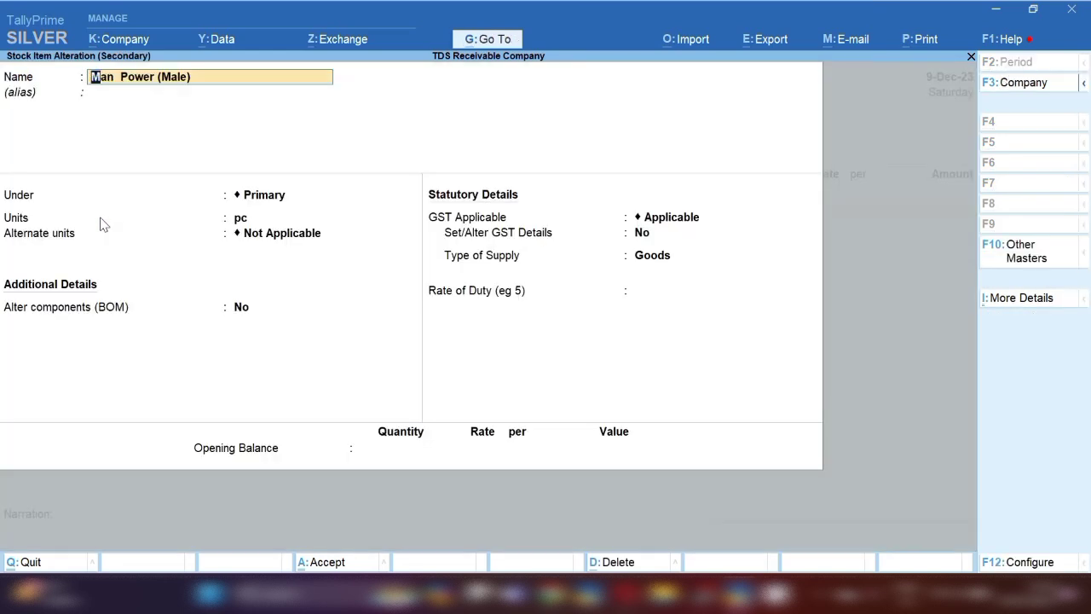
key("Return")
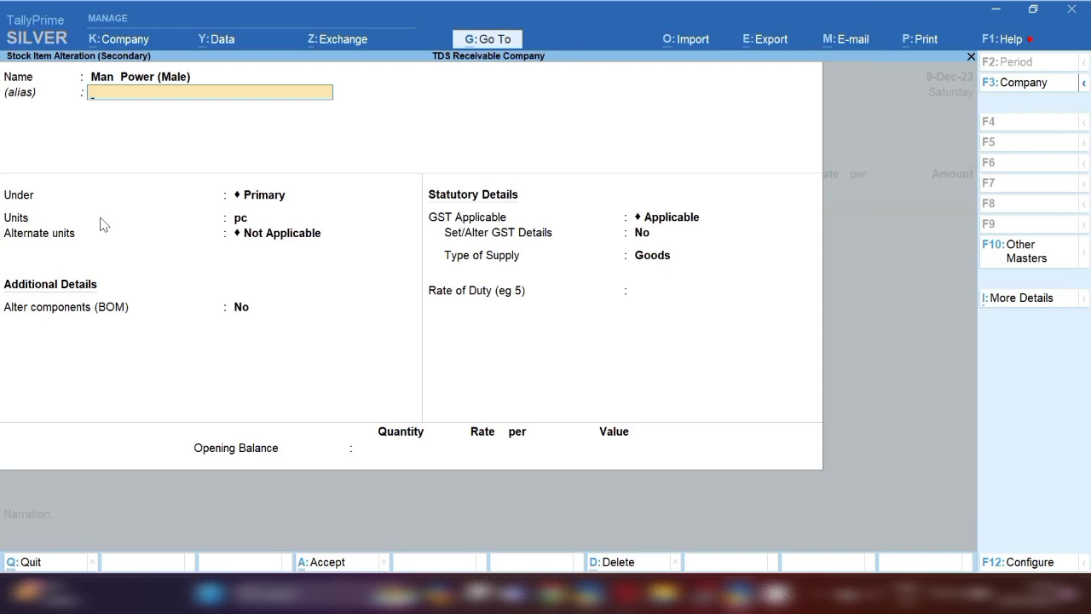
key("Return")
key("Return")
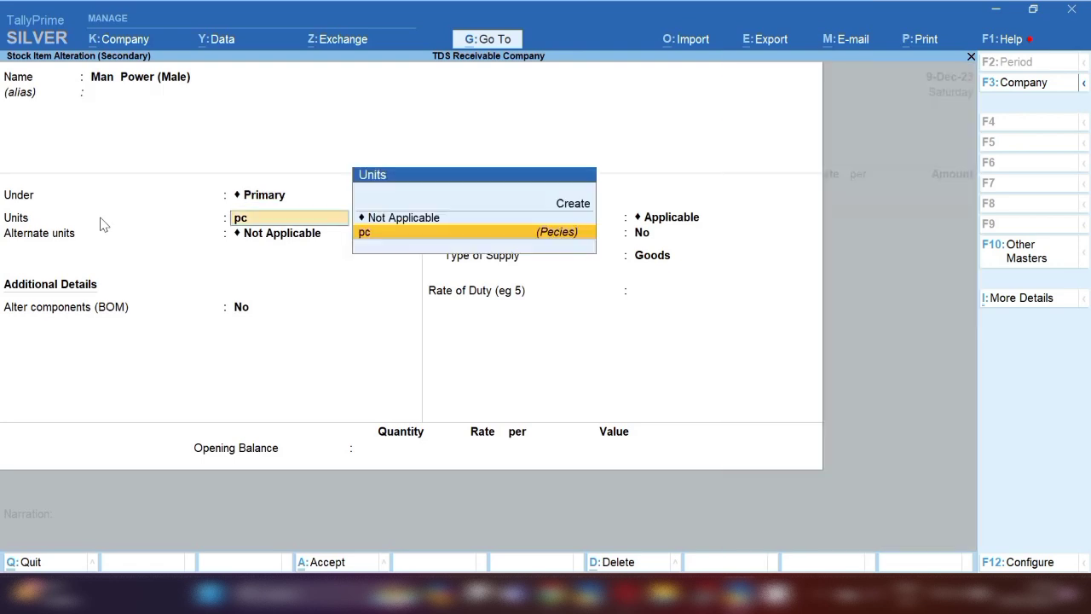
- Create a simple unit with symbol nos, formal name Number and UQC NOS-NUMBERS, and use it as the item's unit
key("alt+c")
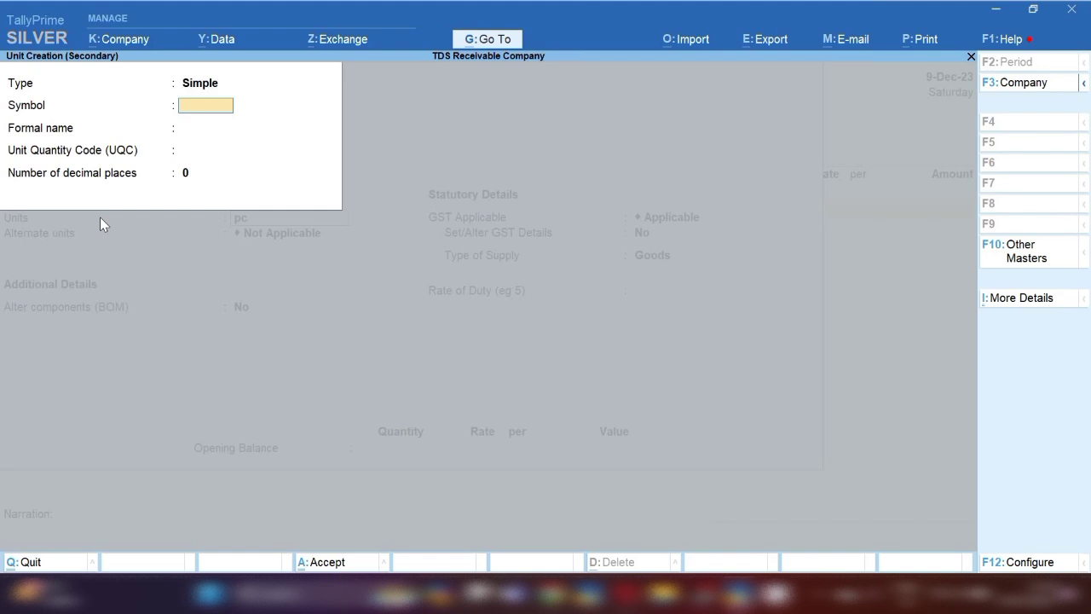
type("nos")
key("Return")
type("Number")
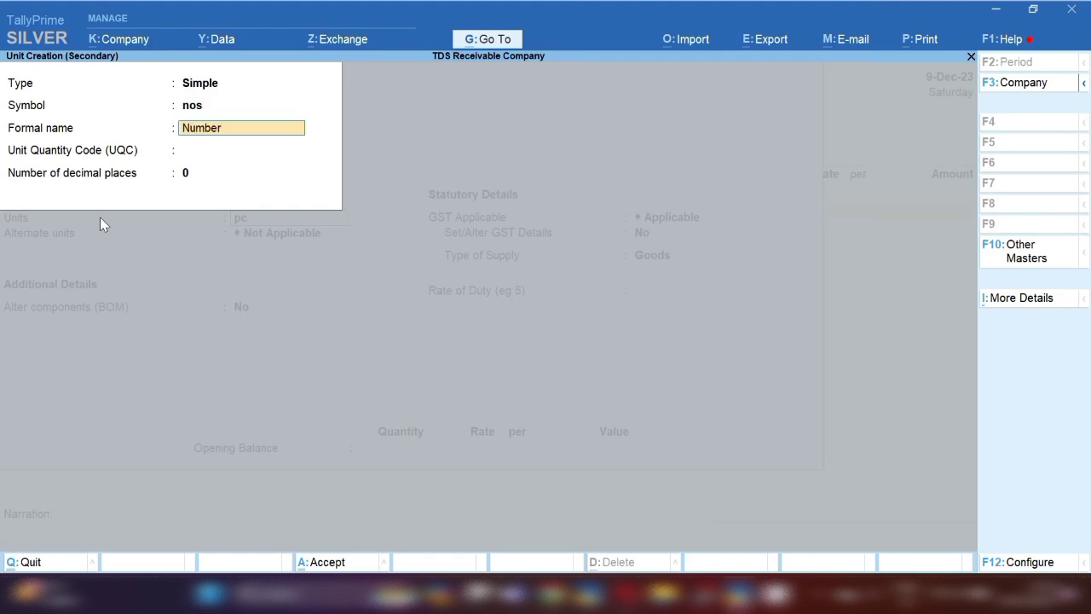
key("Return")
type("no")
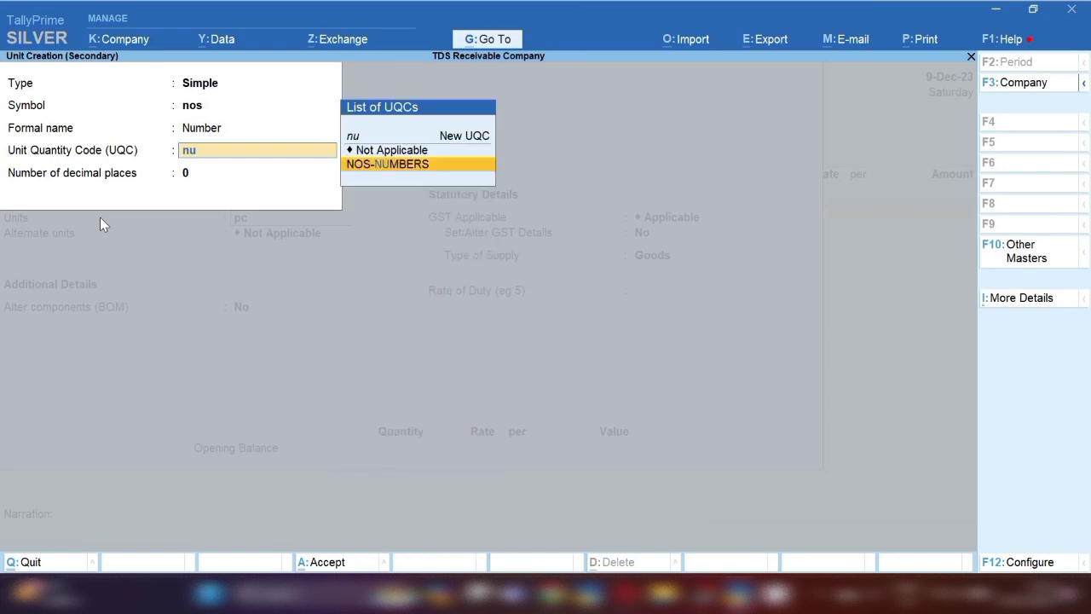
key("Return")
key("Return")
key("Return")
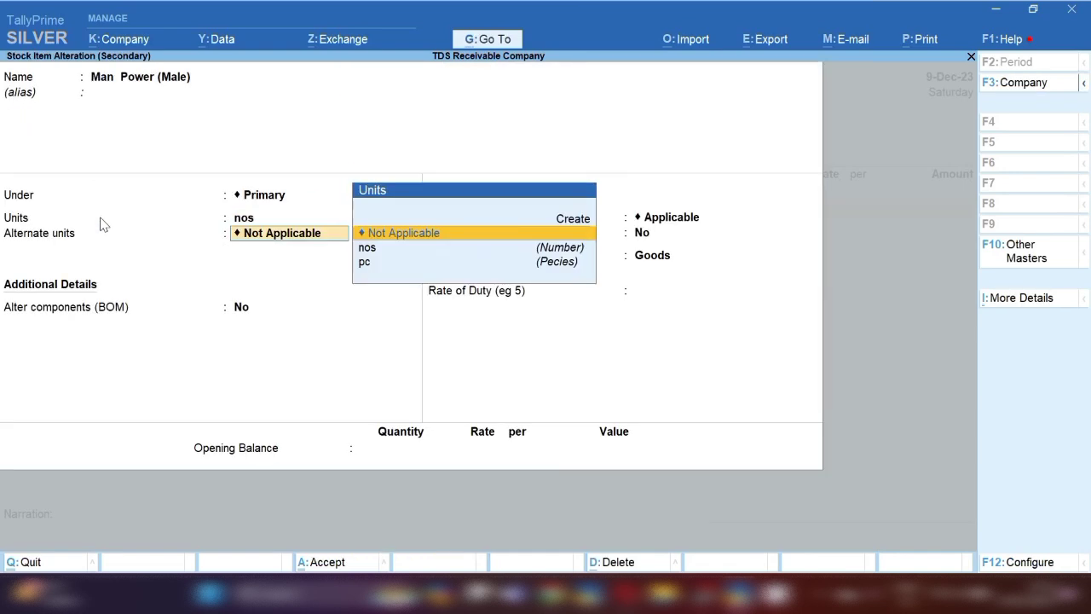
key("Down")
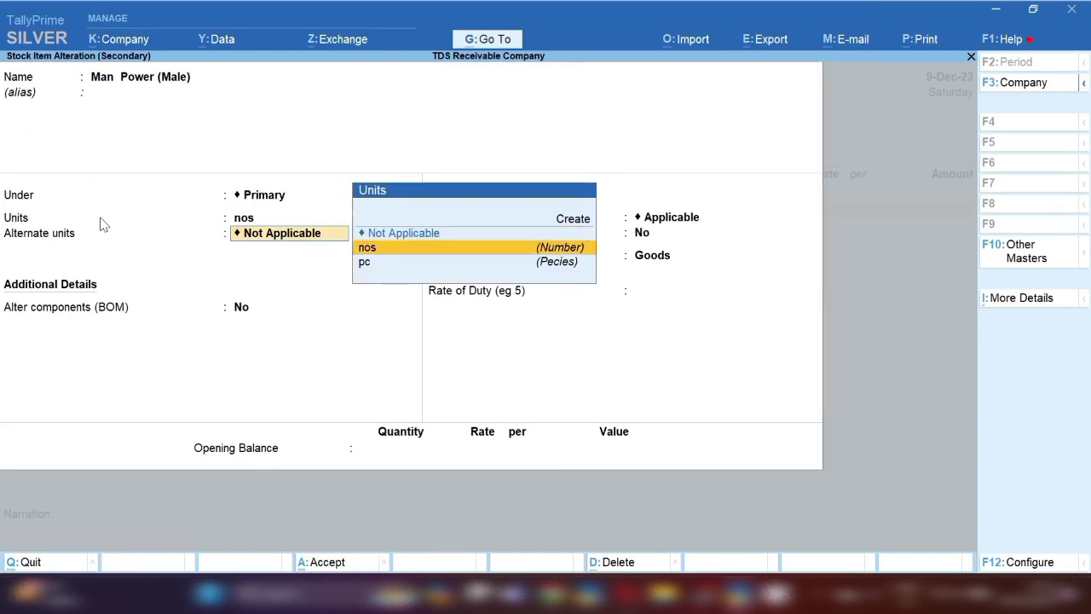
key("Return")
key("Return")
key("Return")
key("Return")
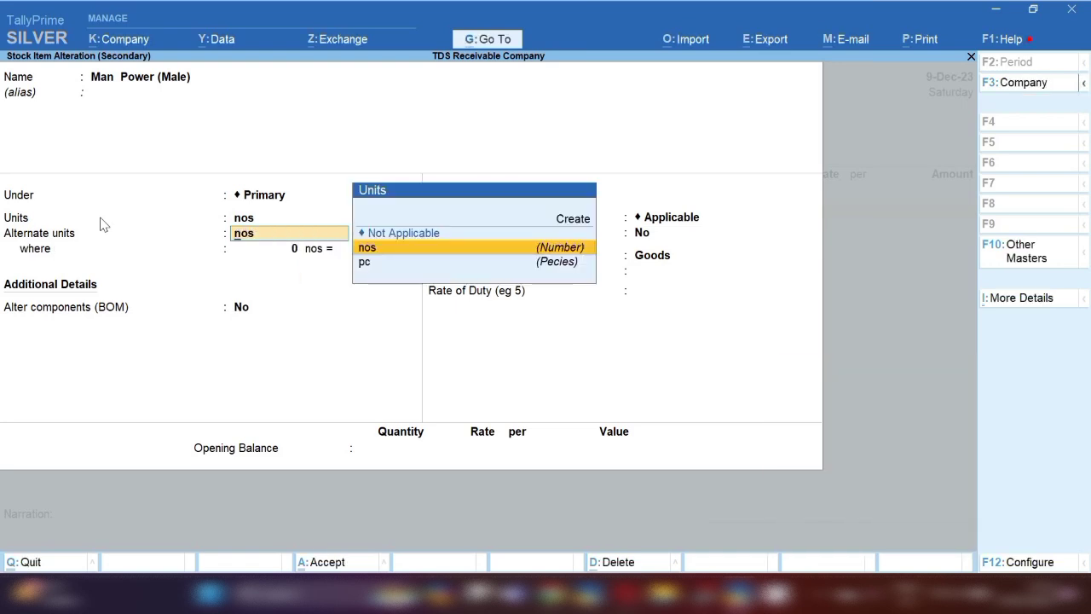
key("Up")
key("Return")
- Check the HSN/SAC, taxability and tax rates in the GST details of Man Power (Male), and accept the stock item
key("Return")
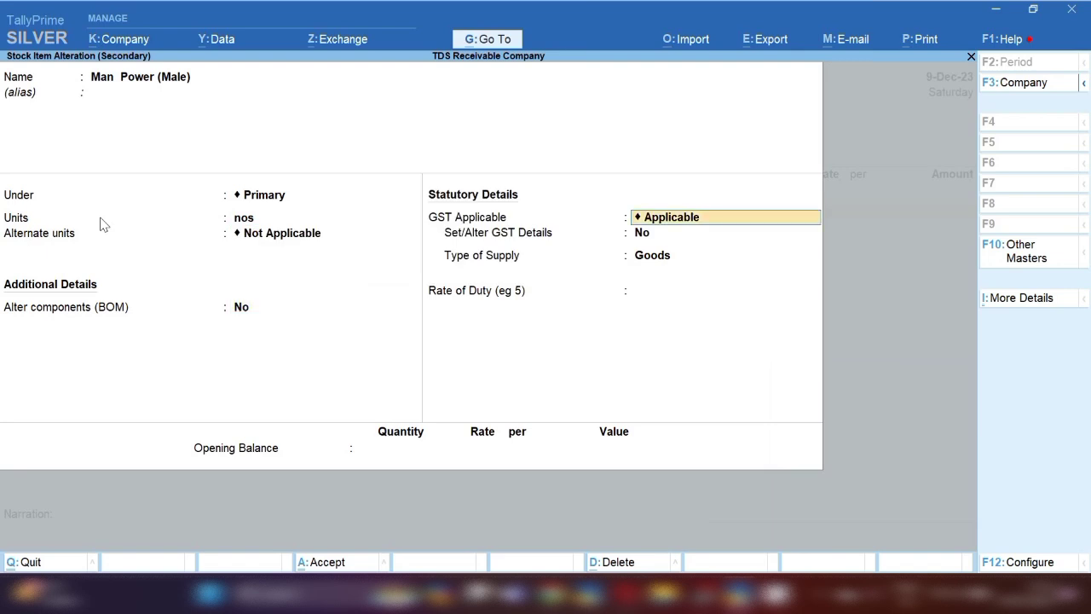
key("Return")
key("Return")
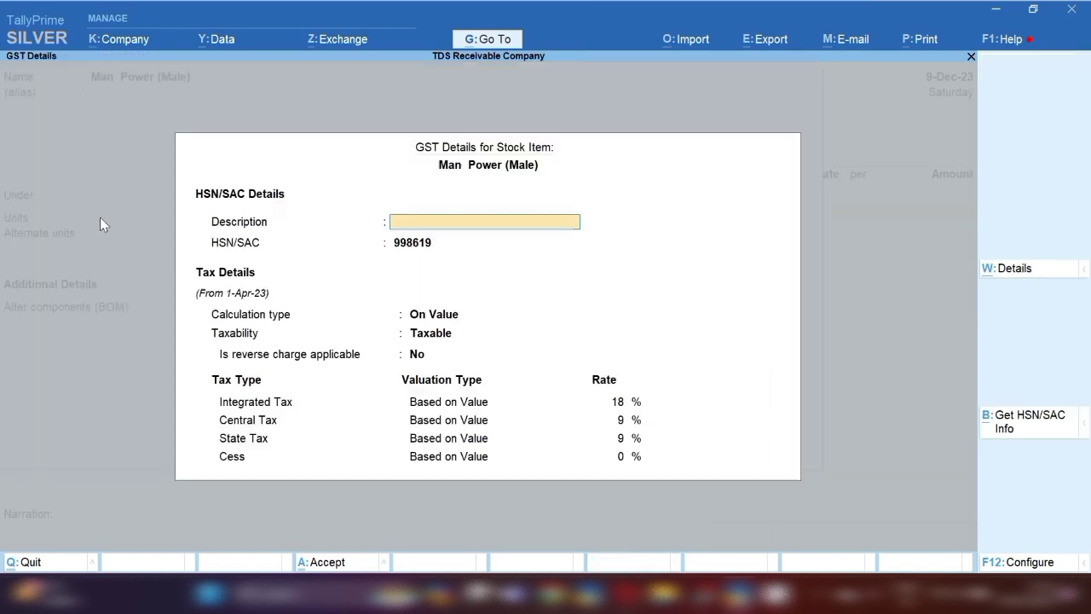
key("Return")
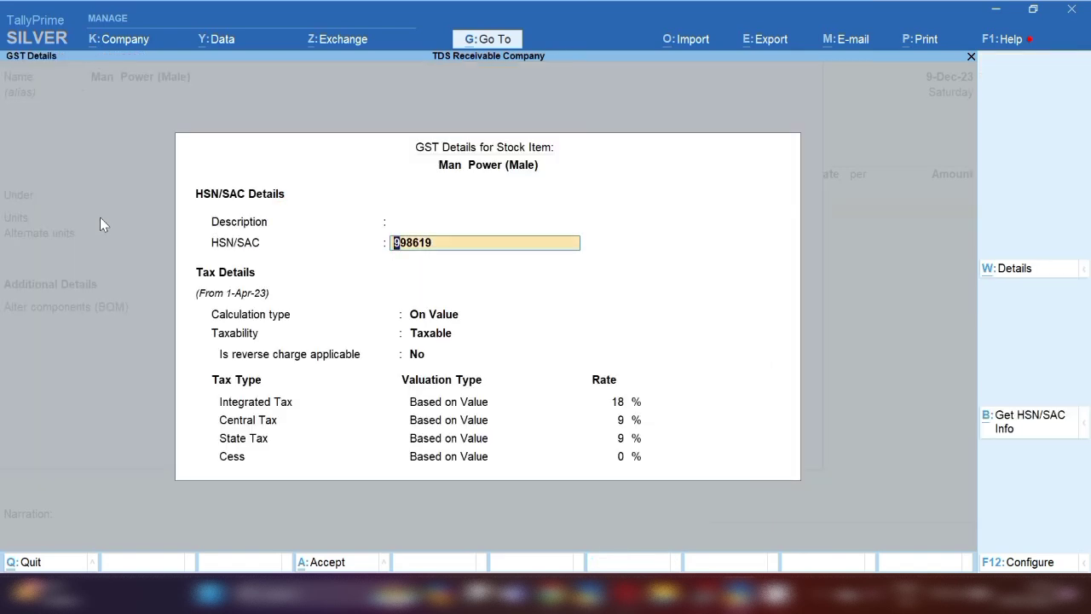
key("Return")
key("Return")
key("Return")
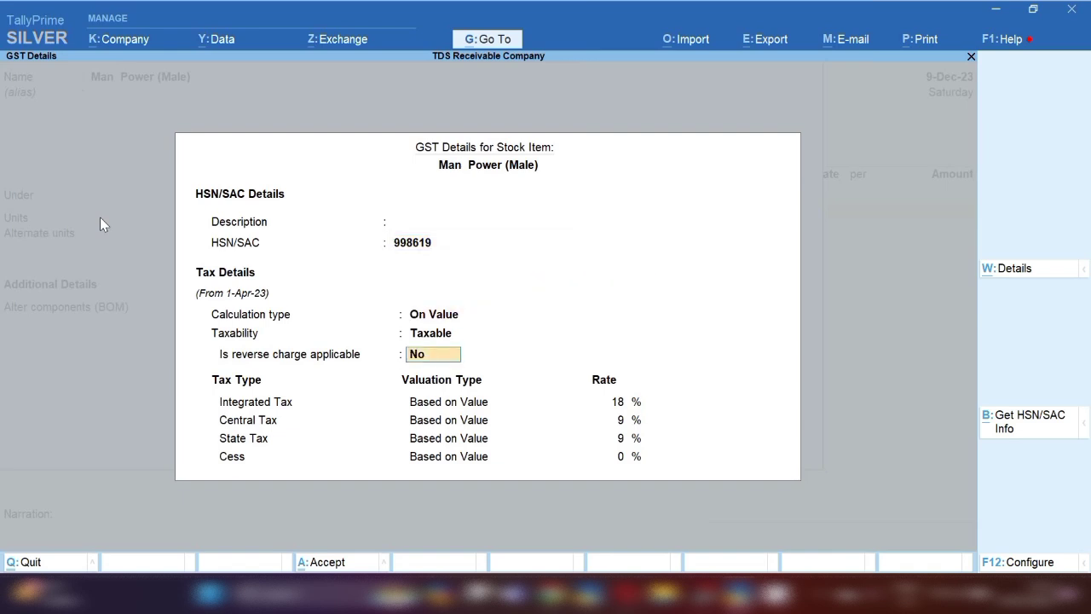
key("Return")
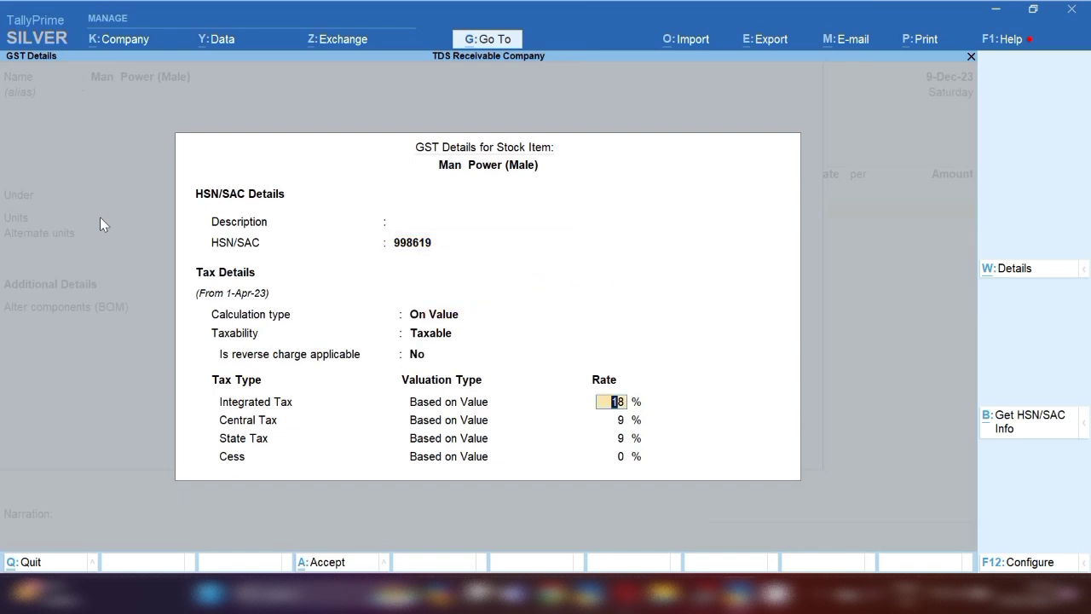
key("Return")
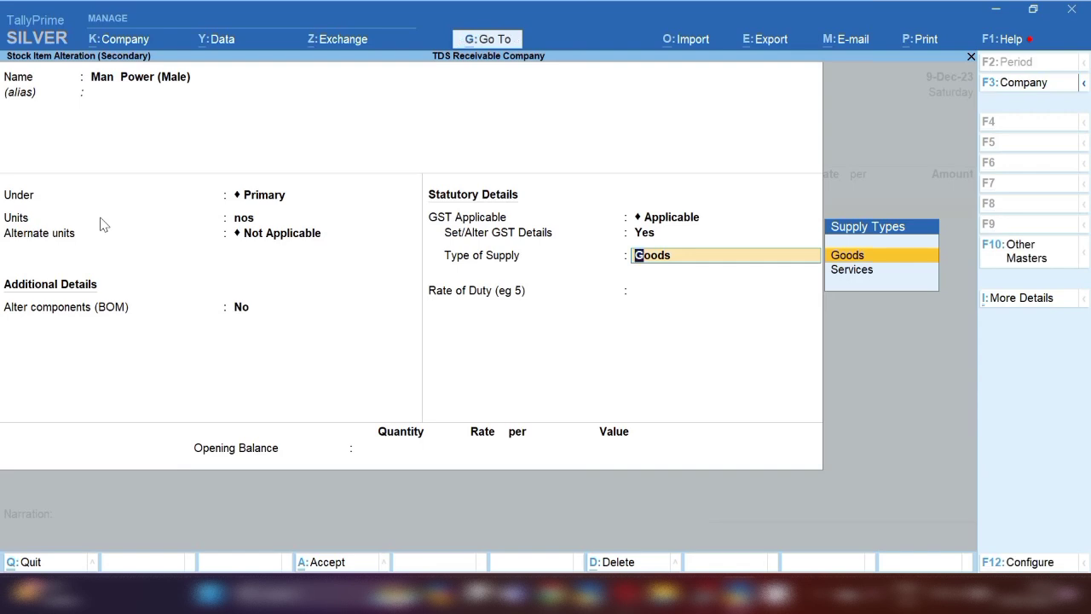
key("ctrl+a")
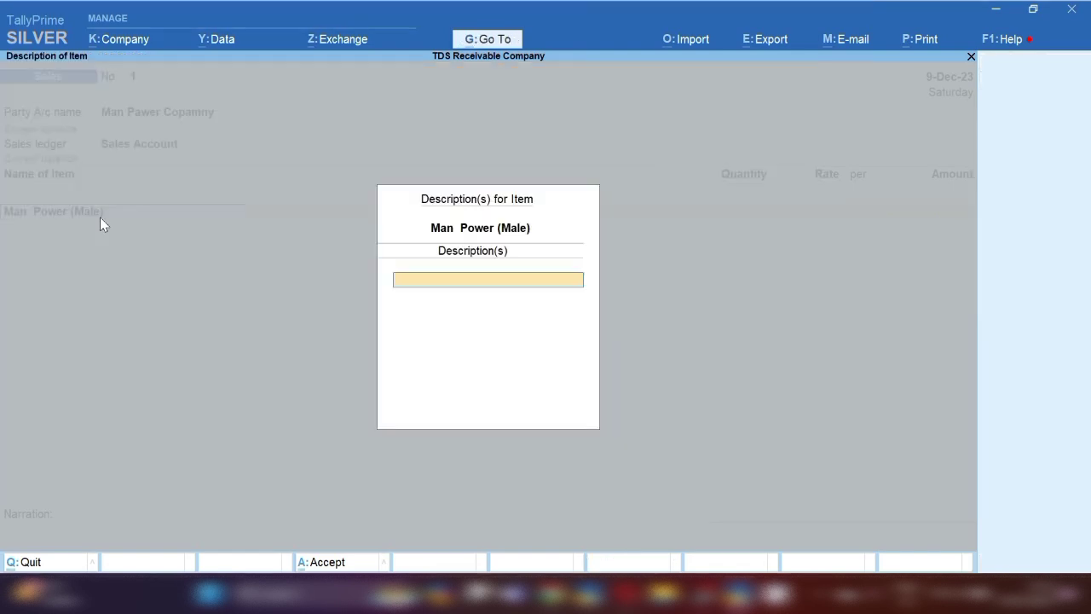
- Leave the description of Man Power (Male) blank and enter a quantity of 3 nos at a rate of 15,000 per nos
key("Return")
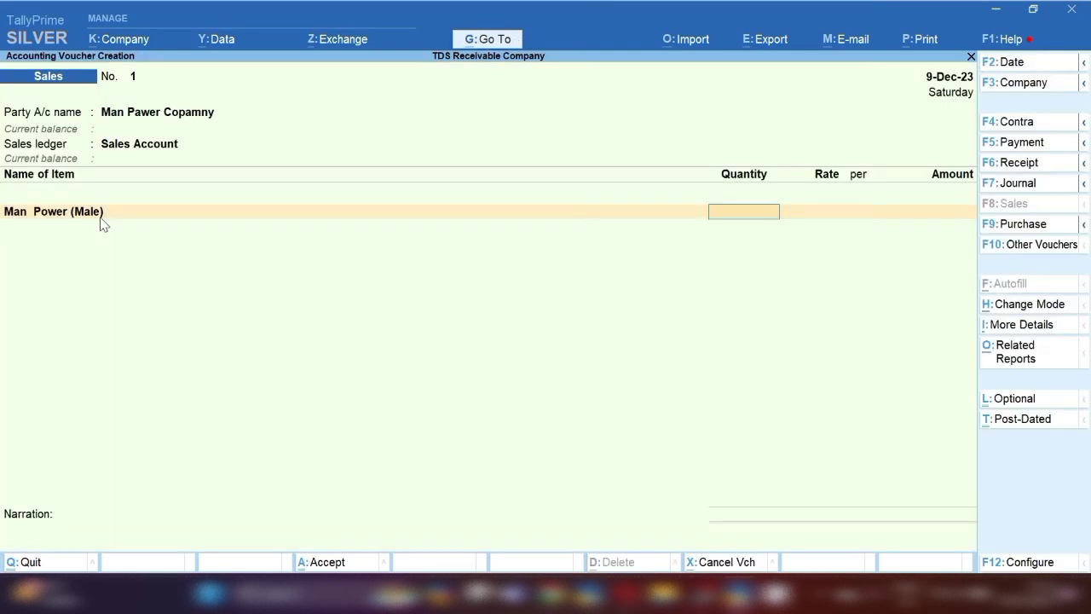
type("3")
key("Return")
key("Return")
type("15000")
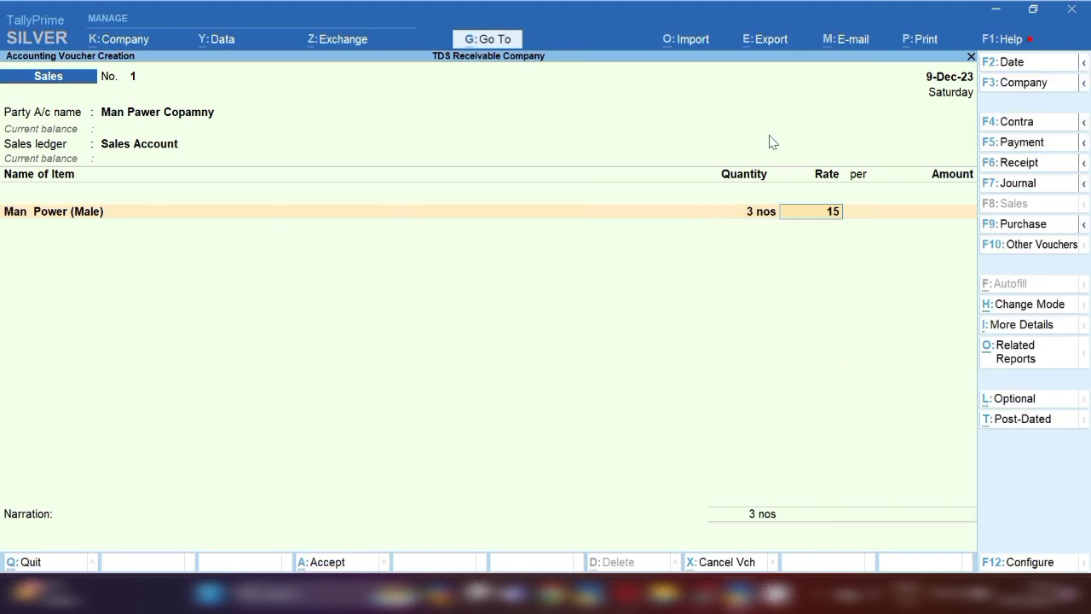
key("Return")
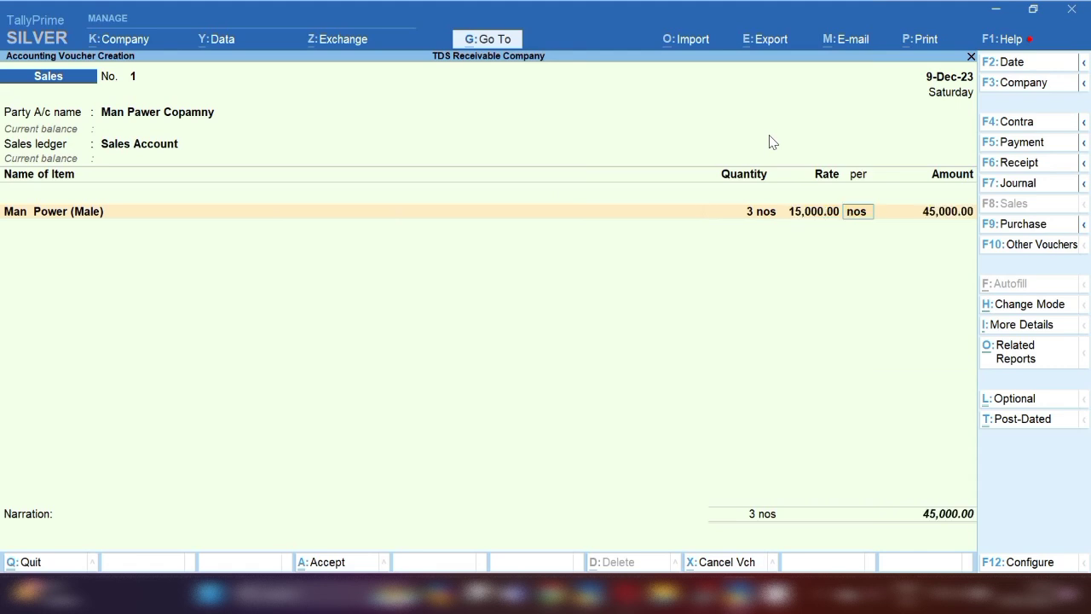
key("Return")
key("Return")
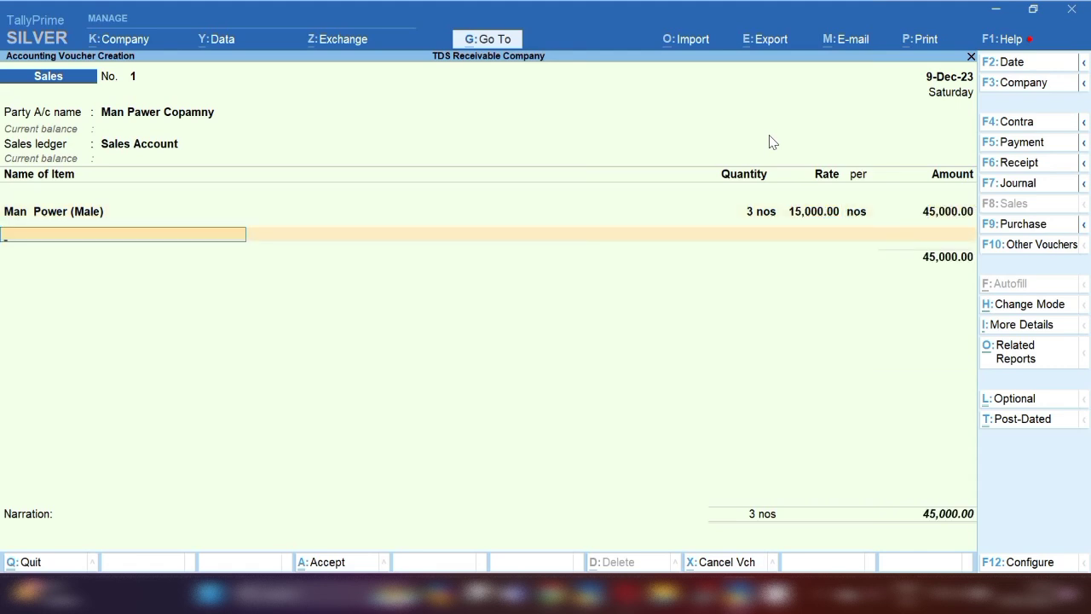
type("Man")
key("Return")
key("Escape")
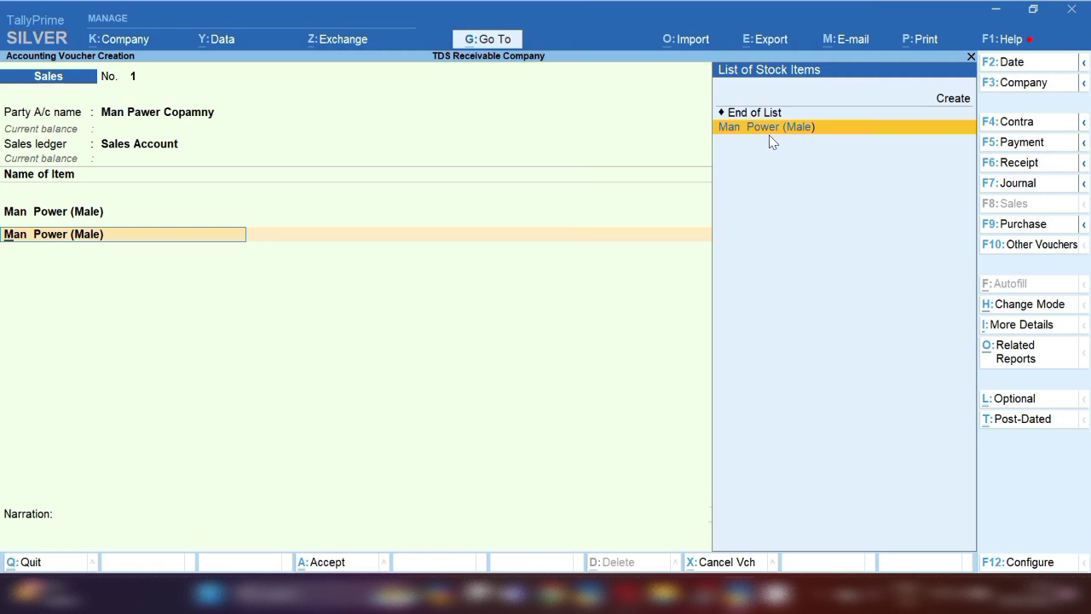
type("Man")
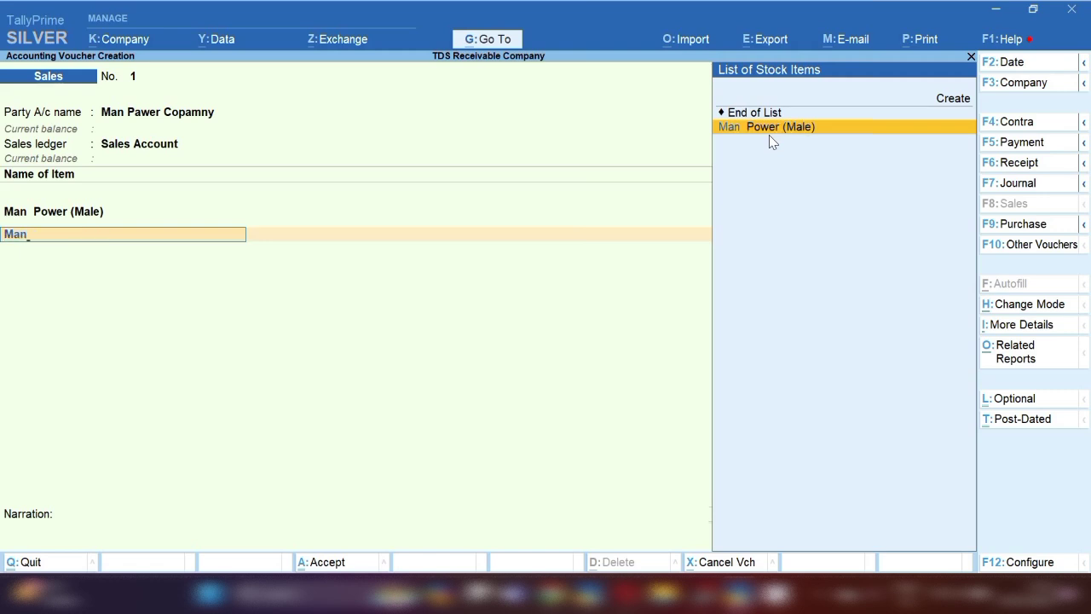
type("  Po")
key("BackSpace")
key("BackSpace")
key("BackSpace")
- Create a second stock item from the voucher named Man Powet (Female), under Primary, with nos as its unit
key("alt+c")
type("Man Powet (Female)")
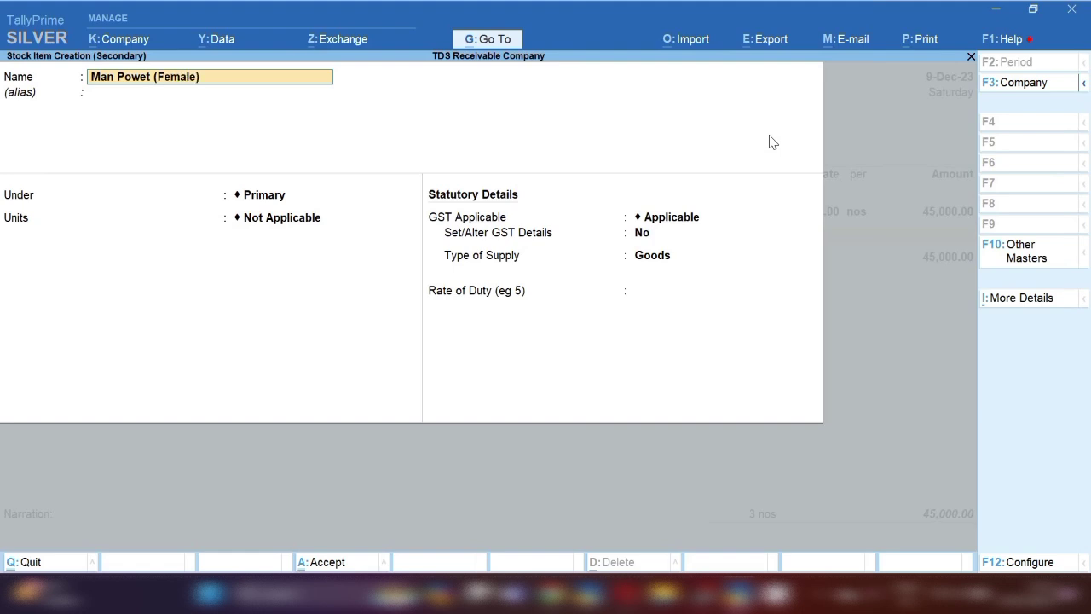
key("Return")
key("Return")
key("Return")
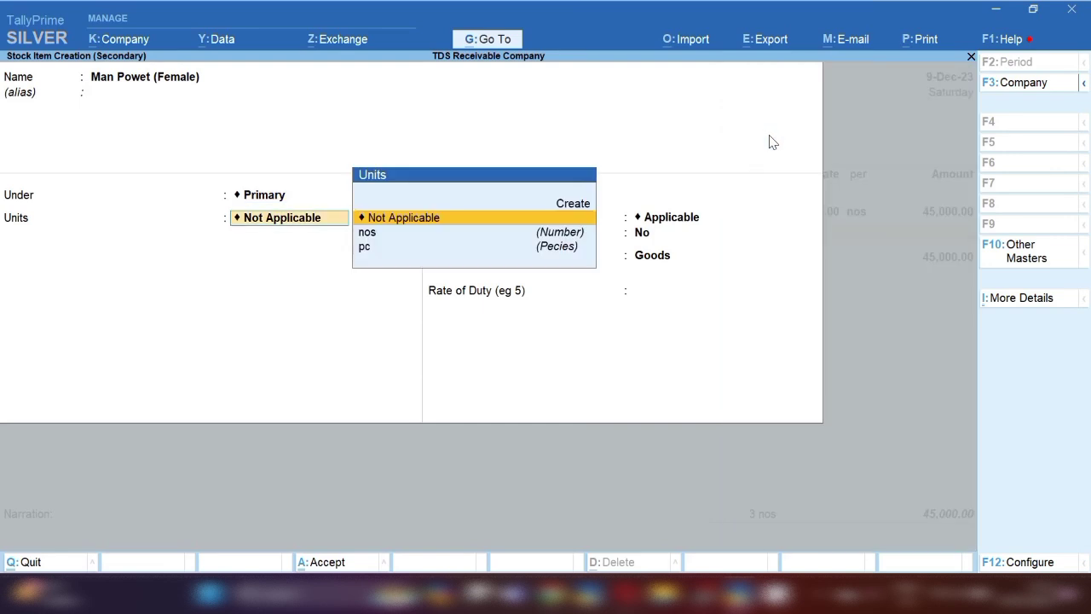
key("Down")
key("Return")
key("Return")
key("Return")
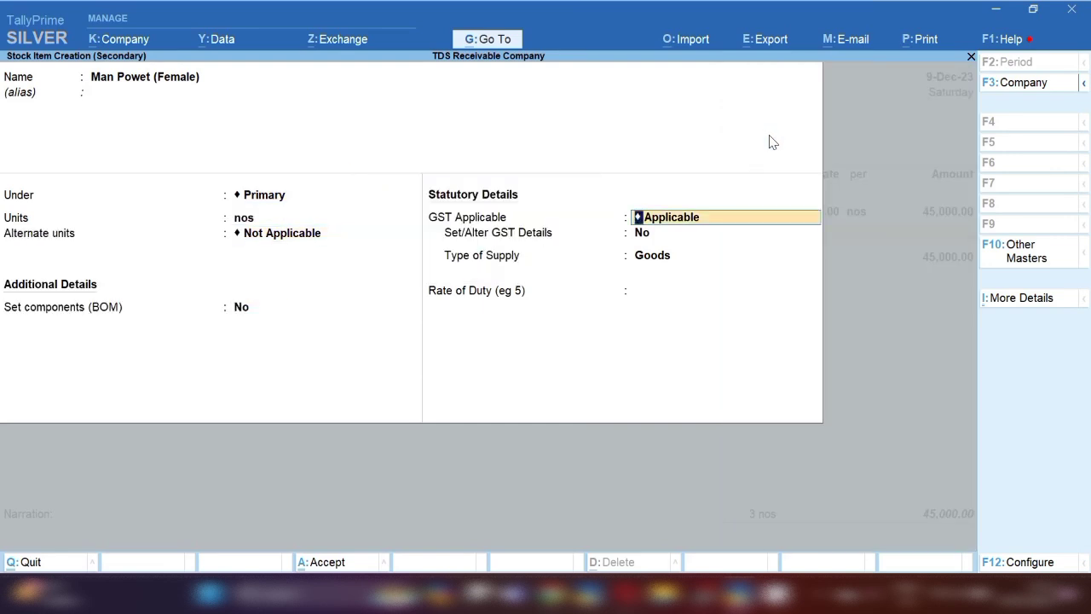
- Enable GST details for Man Powet (Female) and enter 998619 as its HSN/SAC with the On Value calculation type
key("Return")
type("y")
key("Return")
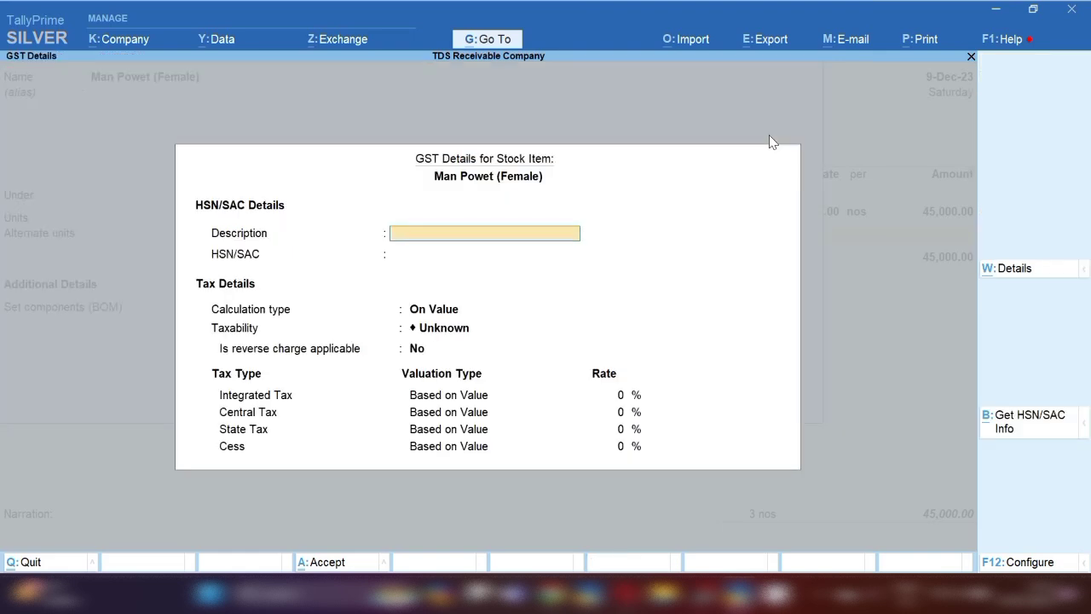
key("Return")
type("998")
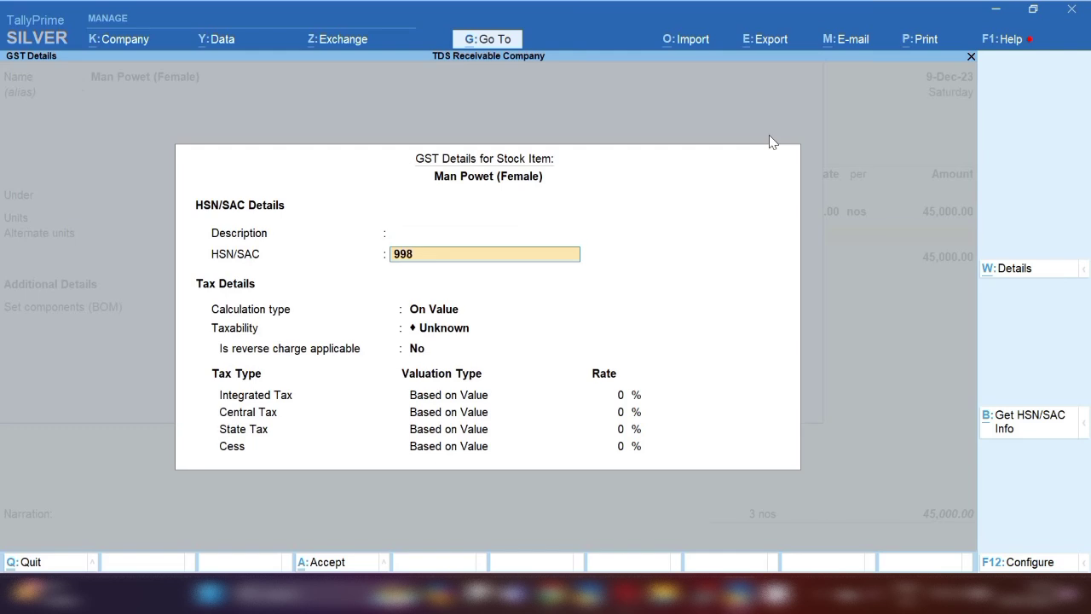
type("619")
key("Return")
key("Return")
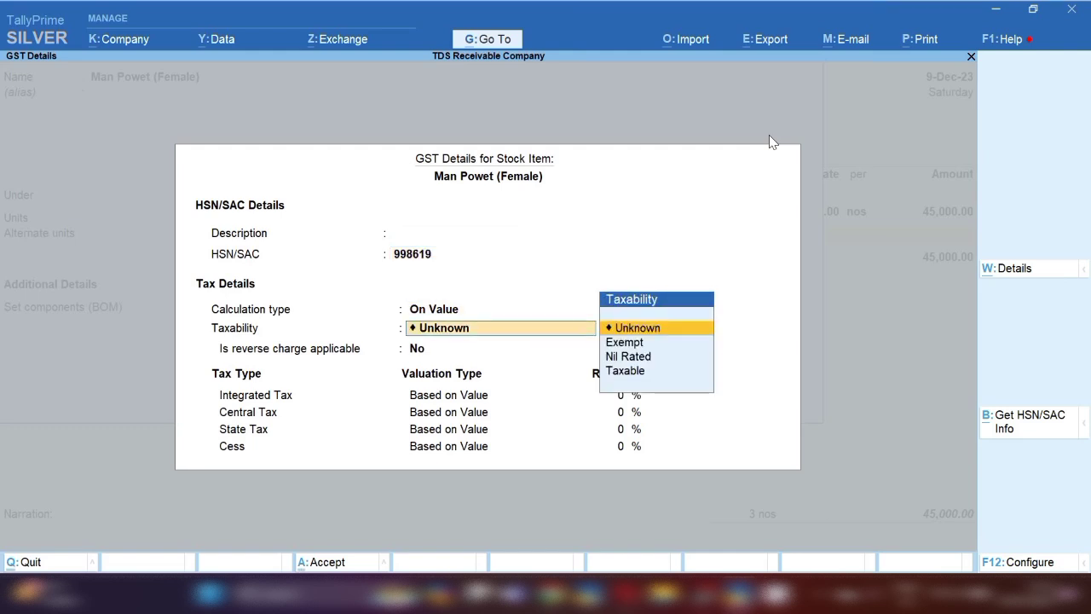
- Set the item's taxability to Taxable without reverse charge, enter an 18% integrated tax rate, and accept the GST details
key("Down")
key("Down")
key("Down")
key("Return")
key("Return")
type("18")
key("Return")
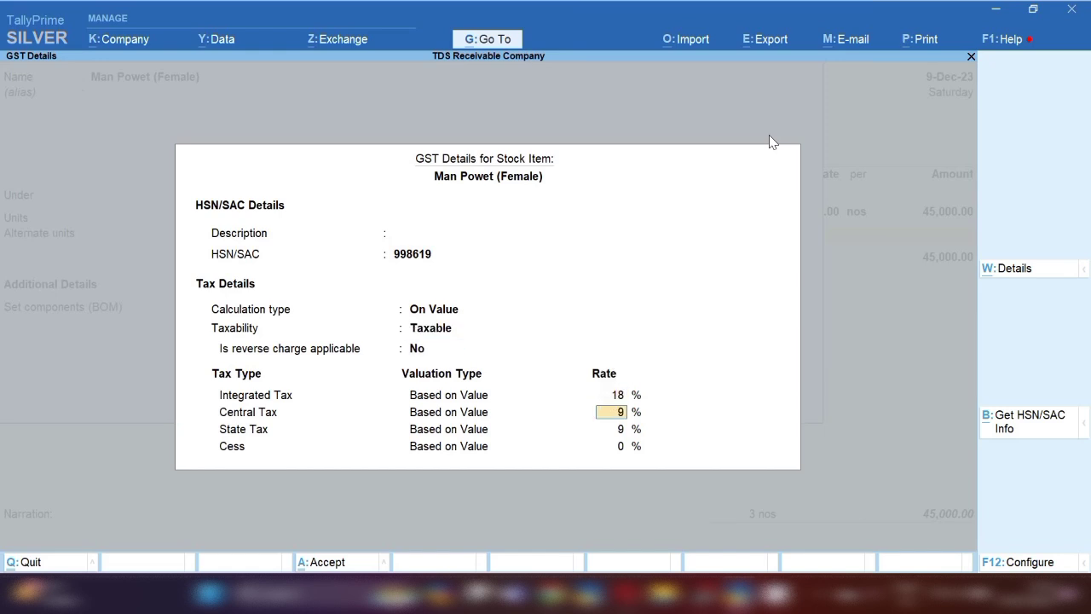
key("Return")
key("Return")
key("Return")
- Accept the new stock item with Goods as its type of supply, and leave its voucher description blank
key("Return")
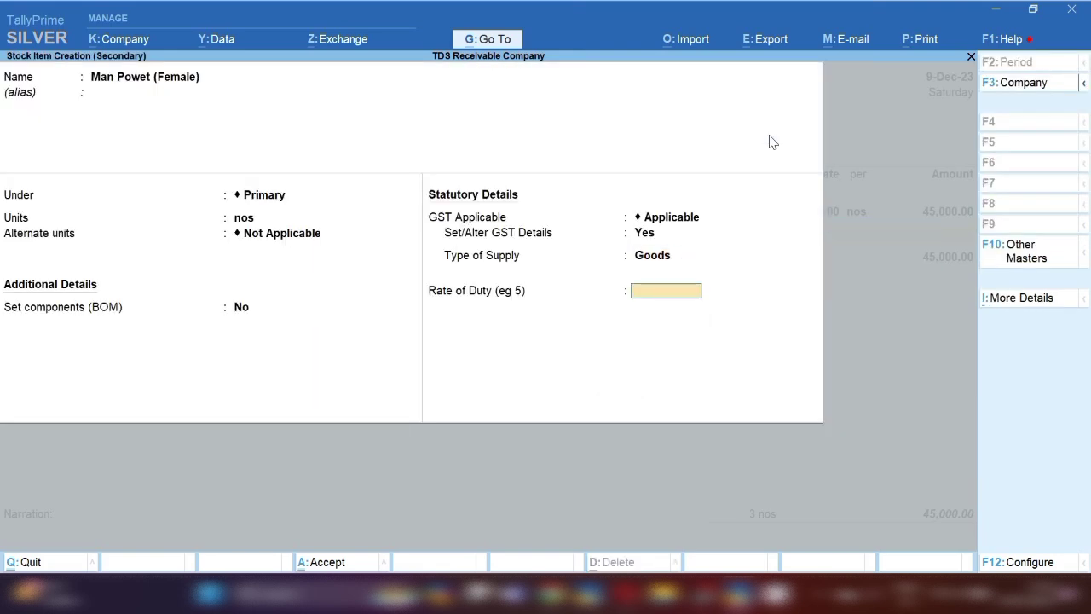
key("Return")
key("Return")
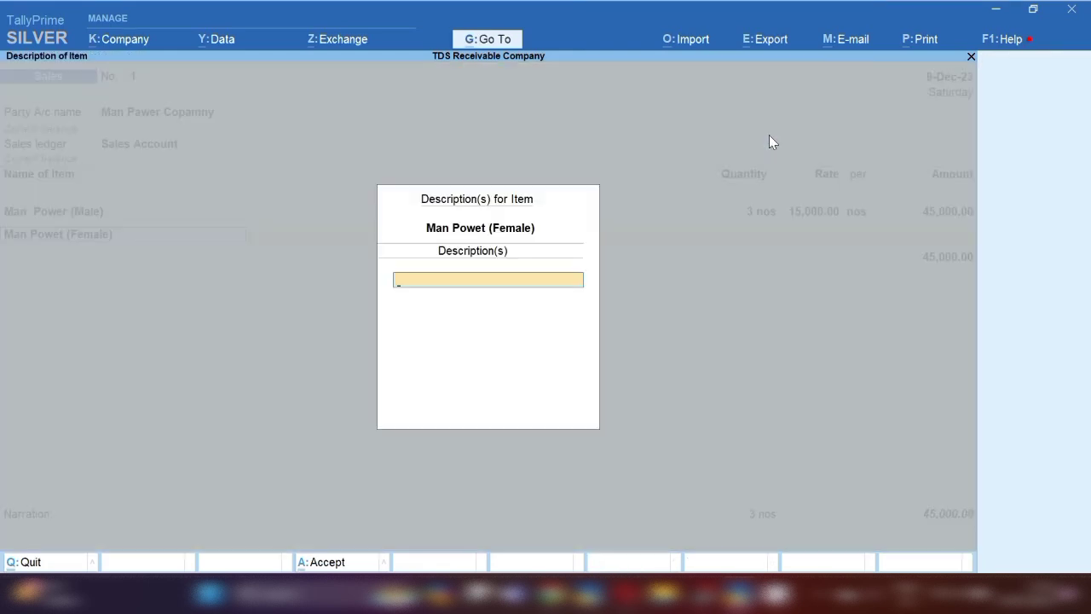
key("Return")
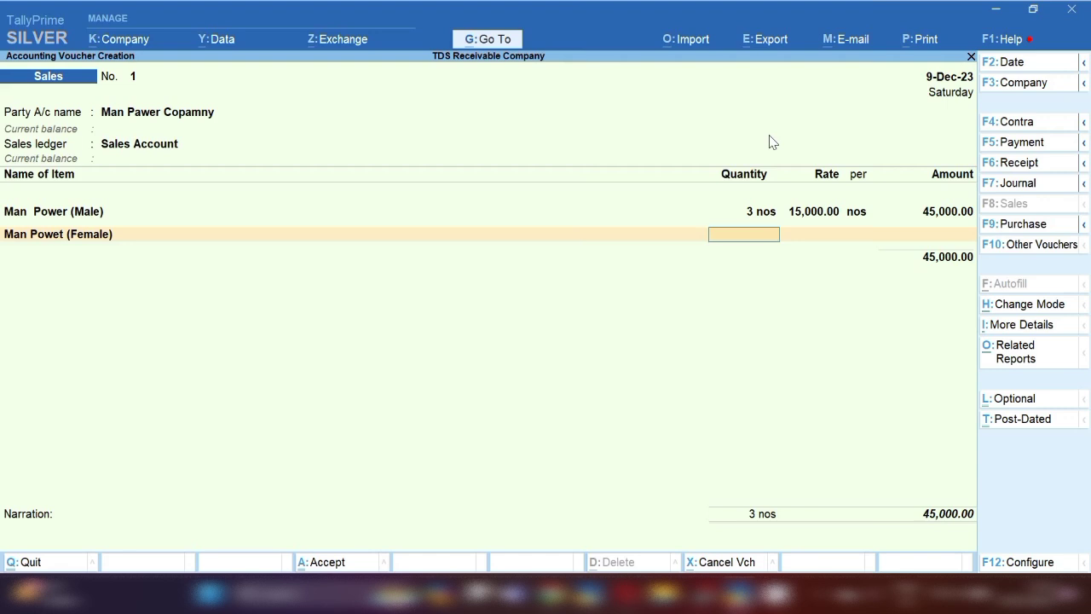
- Enter a quantity of 6 nos and a rate of 15000 for the Man Powet (Female) item, and finish the item entries
type("6")
key("Return")
key("Return")
type("15000")
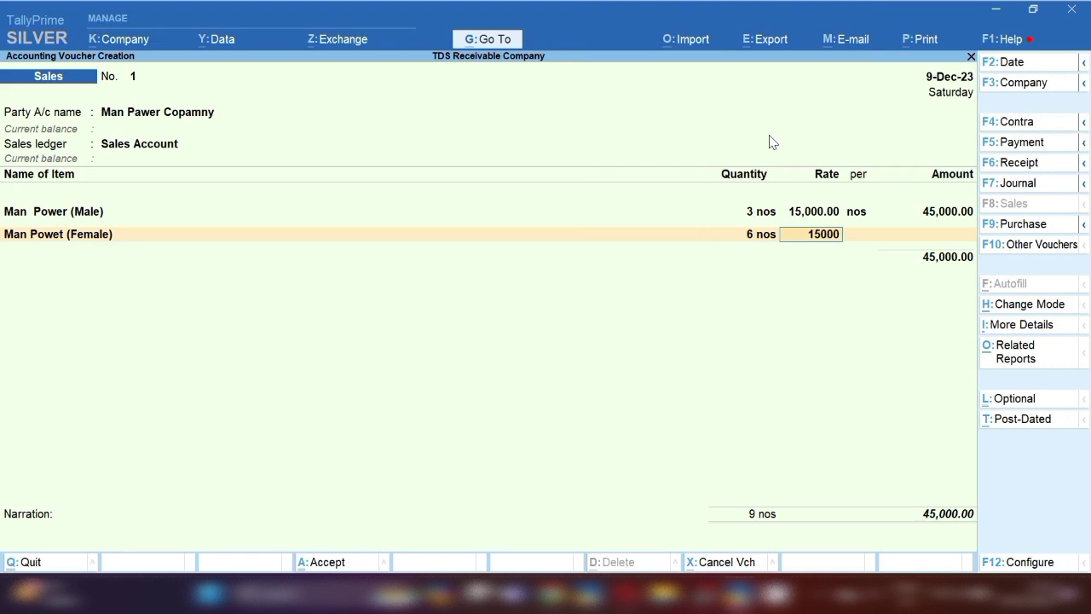
key("Return")
key("Return")
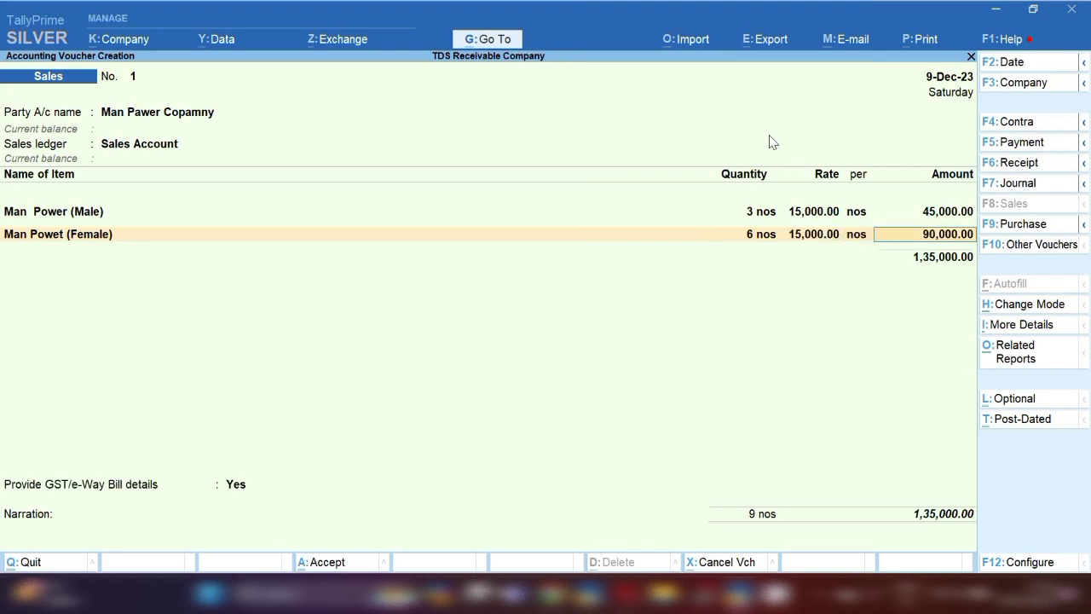
key("Return")
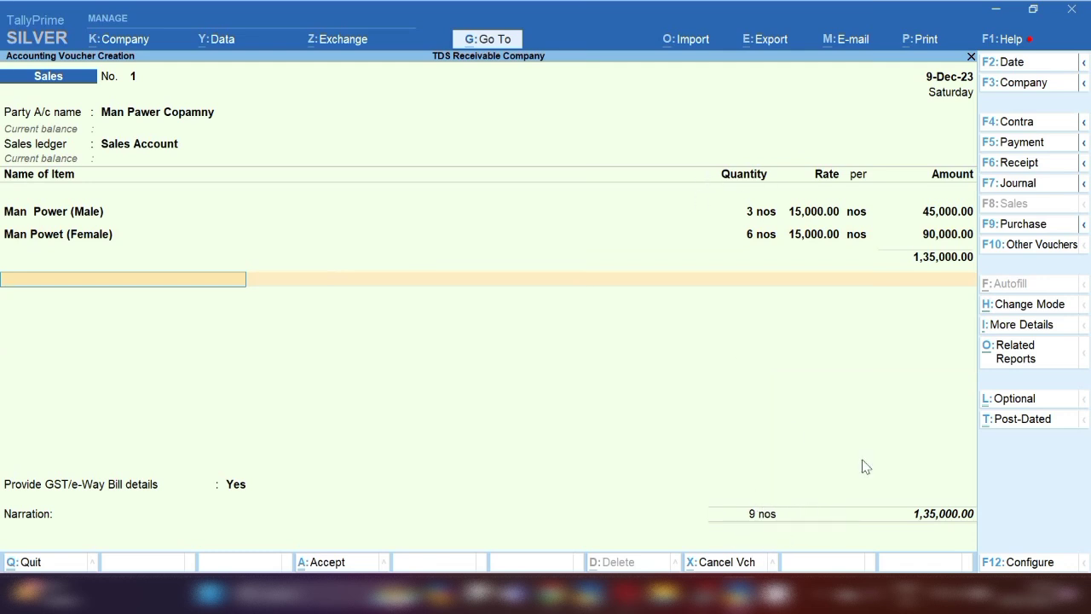
- Create a tax ledger from the voucher named Output Cgst 9%, placed under Duties & Taxes
type("1")
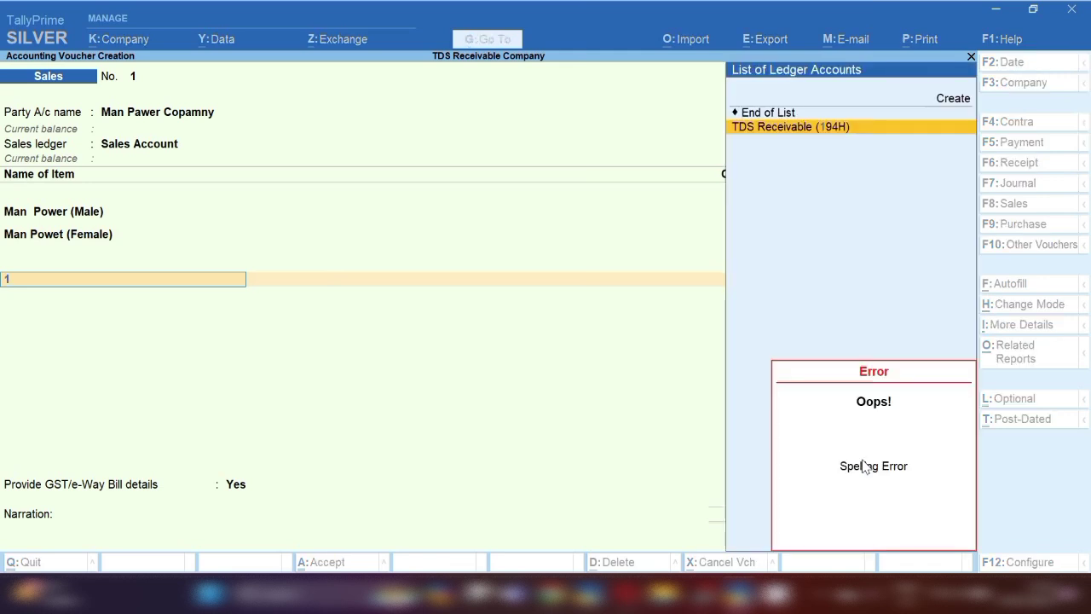
key("alt+c")
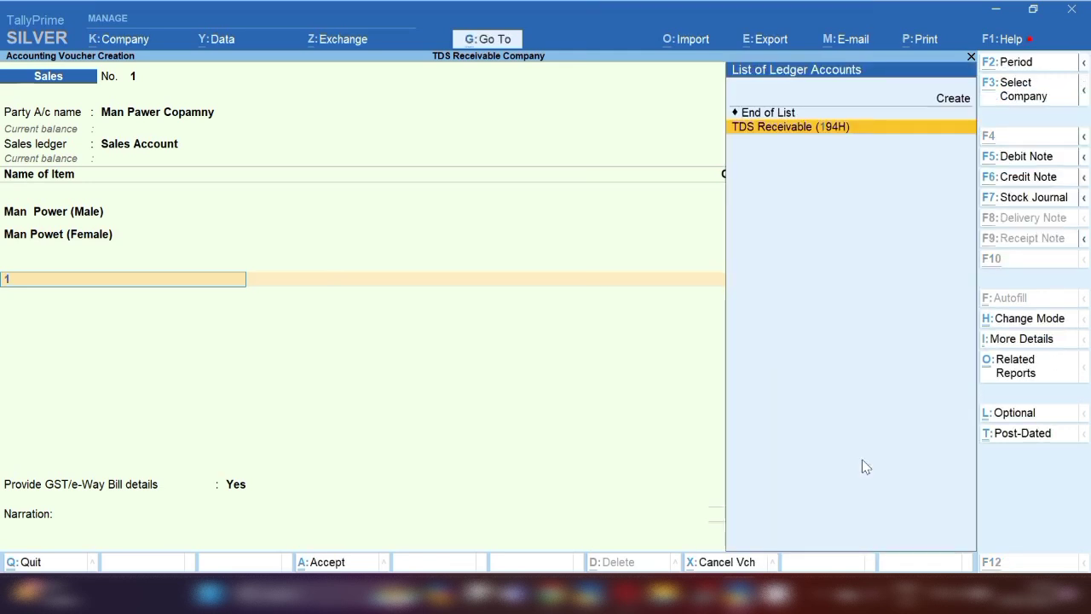
type("Output")
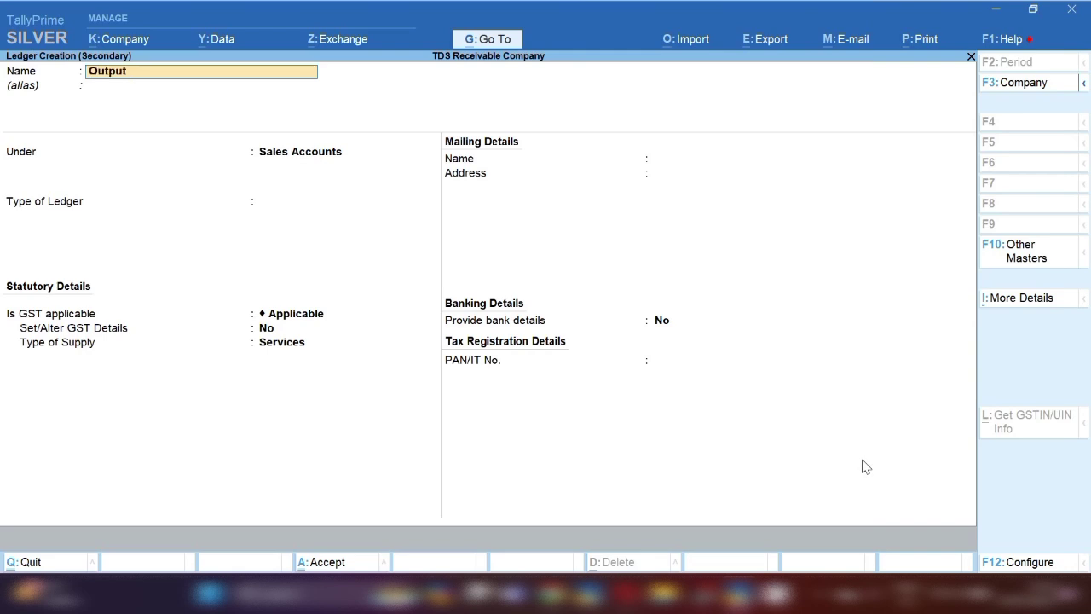
type(" Cgs")
type("t 9")
key("BackSpace")
type("9%")
key("Return")
key("Return")
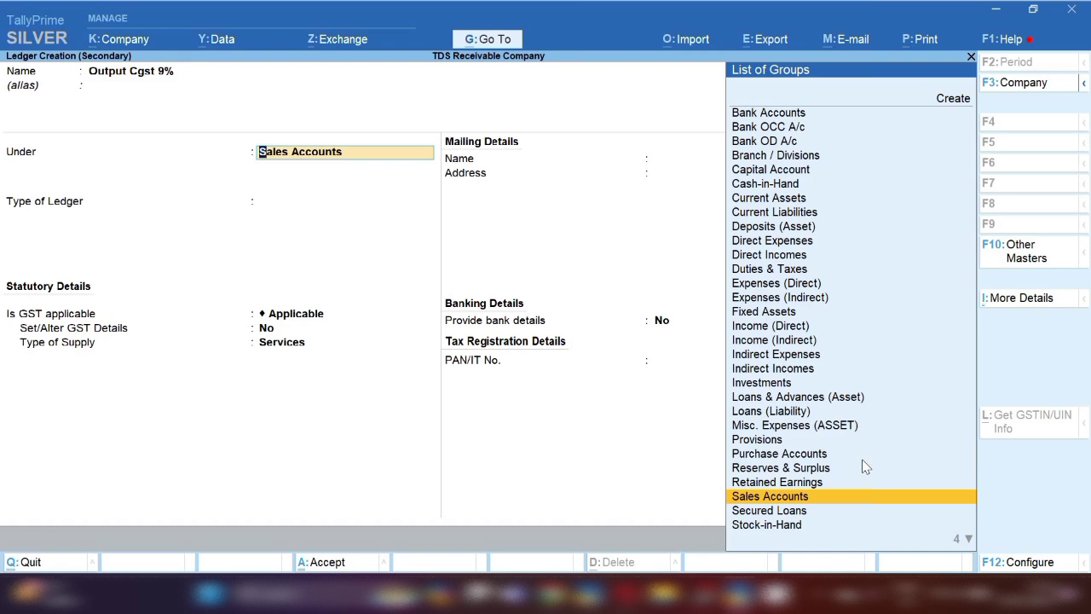
type("Du")
key("Return")
- Set Output Cgst 9% to the GST duty type with central tax at 9%, and add it to the voucher without a description
key("Up")
key("Return")
key("Down")
key("Up")
key("Return")
type("9")
key("ctrl+a")
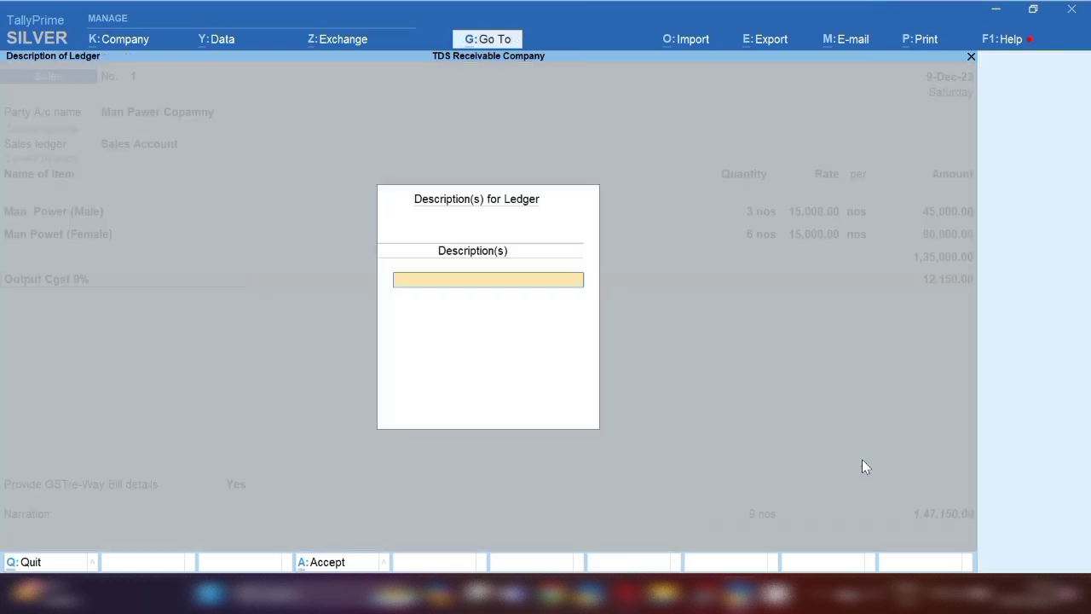
key("Return")
key("Return")
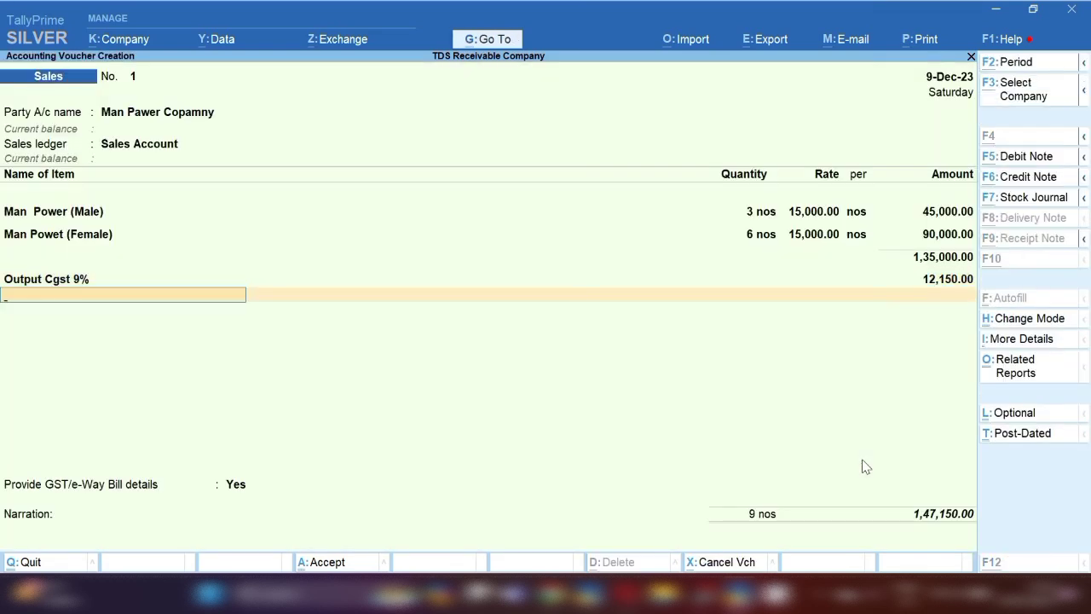
- Create another tax ledger from the voucher named Output Sgst 9%, keeping it under Duties & Taxes
key("alt+c")
type("Output Sgst")
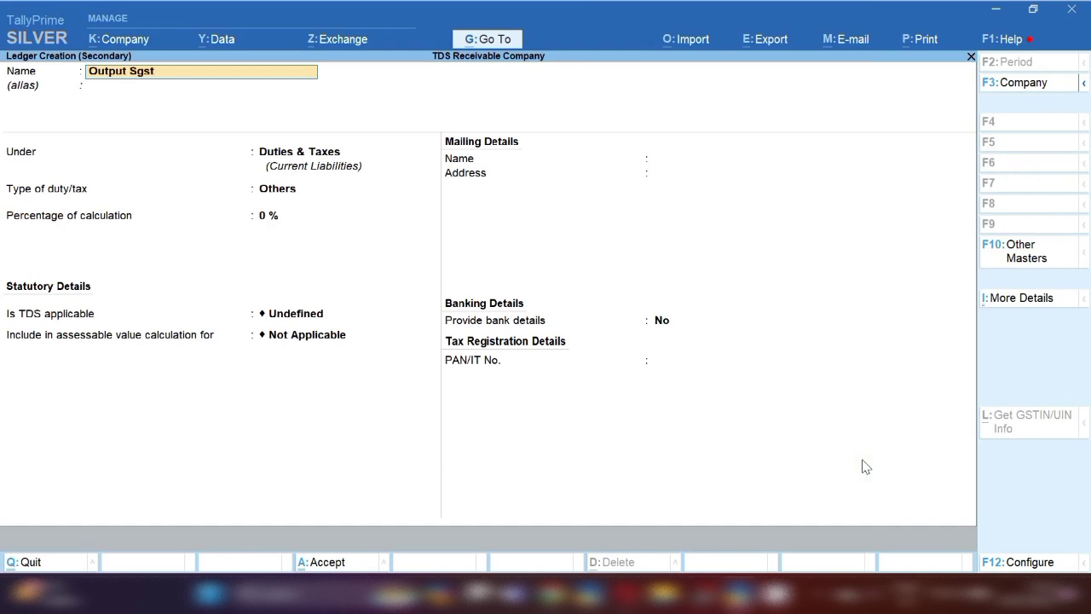
type(" 9%")
key("Return")
key("Return")
key("Return")
- Set Output Sgst 9% to the GST duty type with state tax at 9%, and add the accepted ledger to the voucher
key("Up")
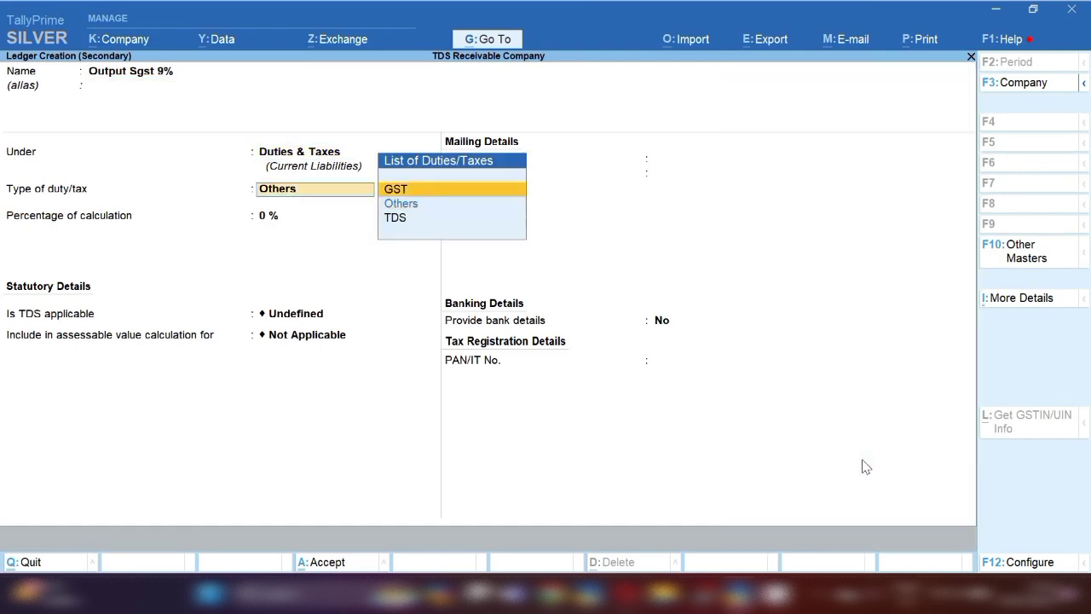
key("Return")
key("Down")
key("Down")
key("Down")
key("Return")
type("9")
key("ctrl+a")
key("Return")
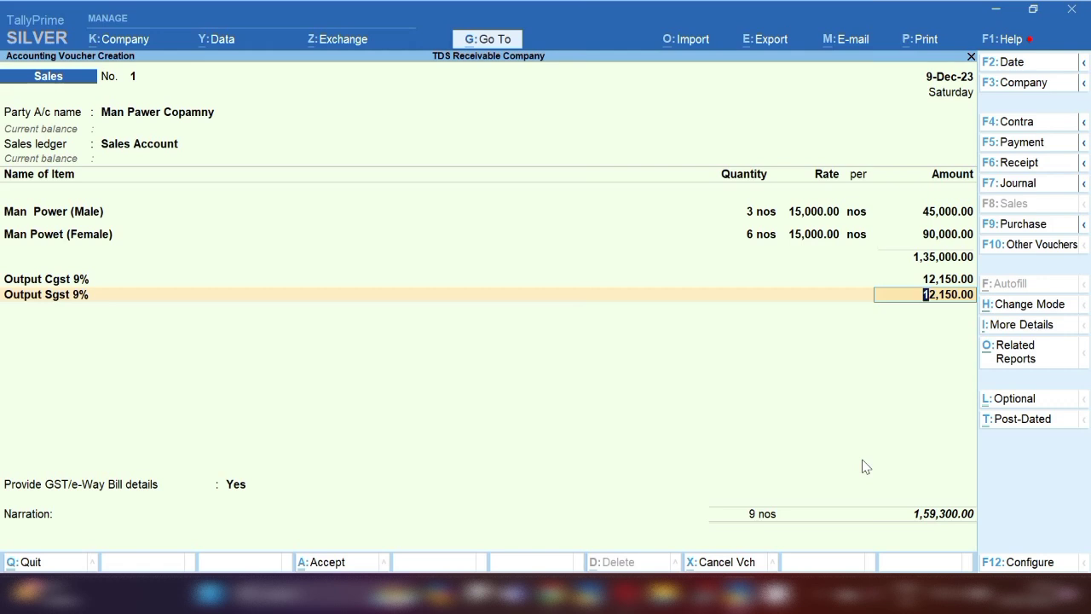
key("Up")
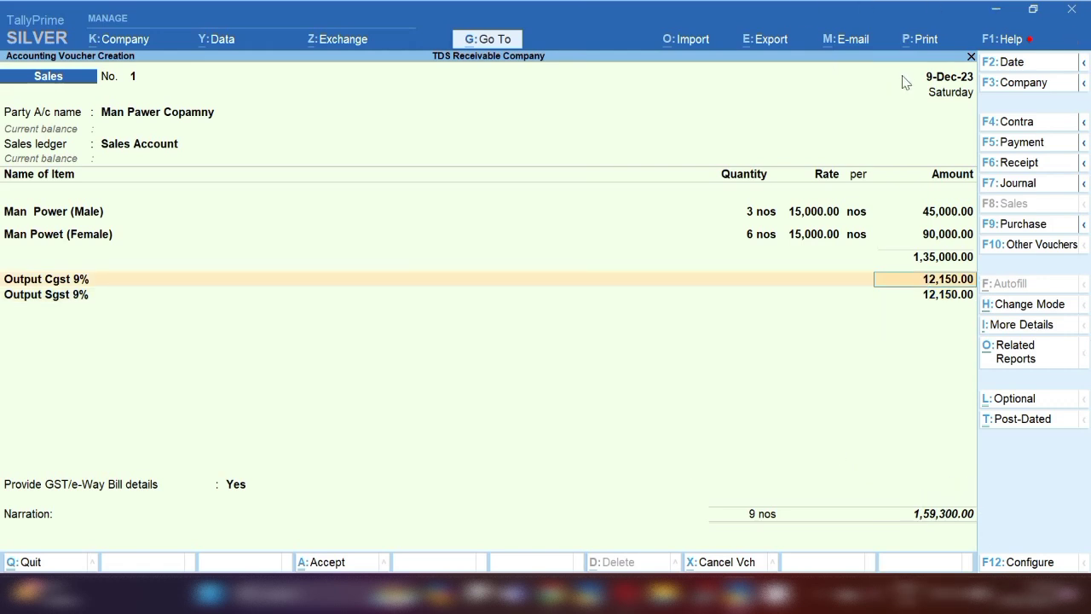
- Preview the voucher's tax invoice and examine its party details, item lines, GST amounts and totals
left_click(925, 41)
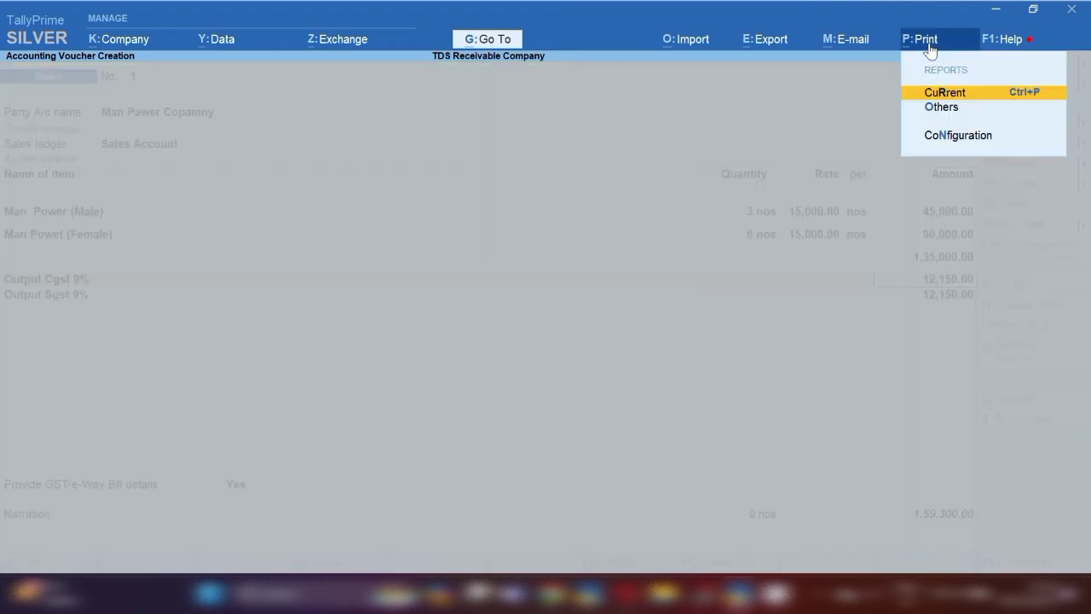
key("Return")
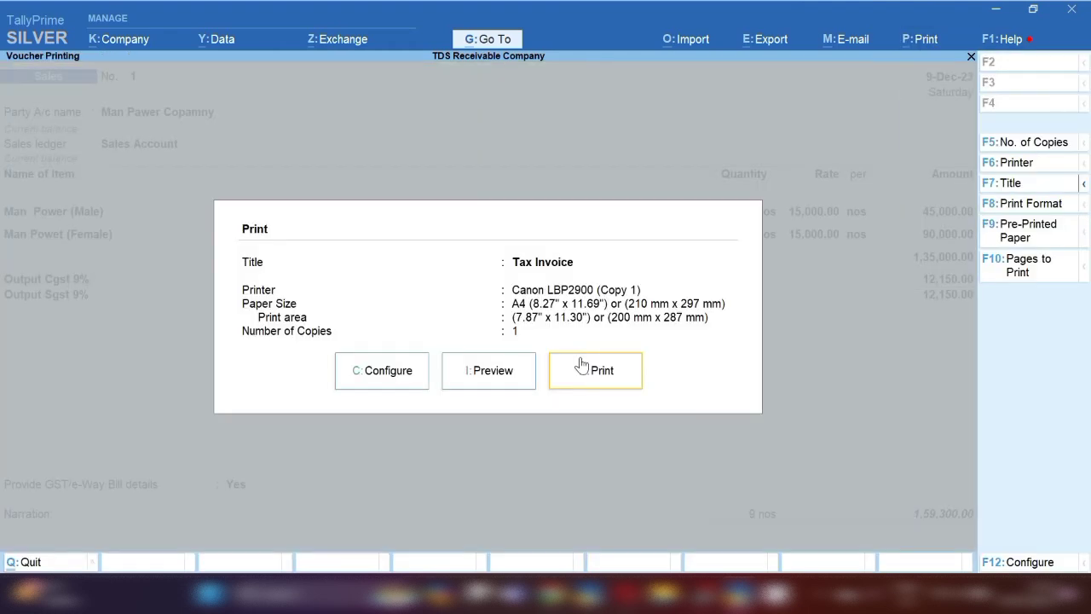
left_click(497, 378)
left_click(501, 386)
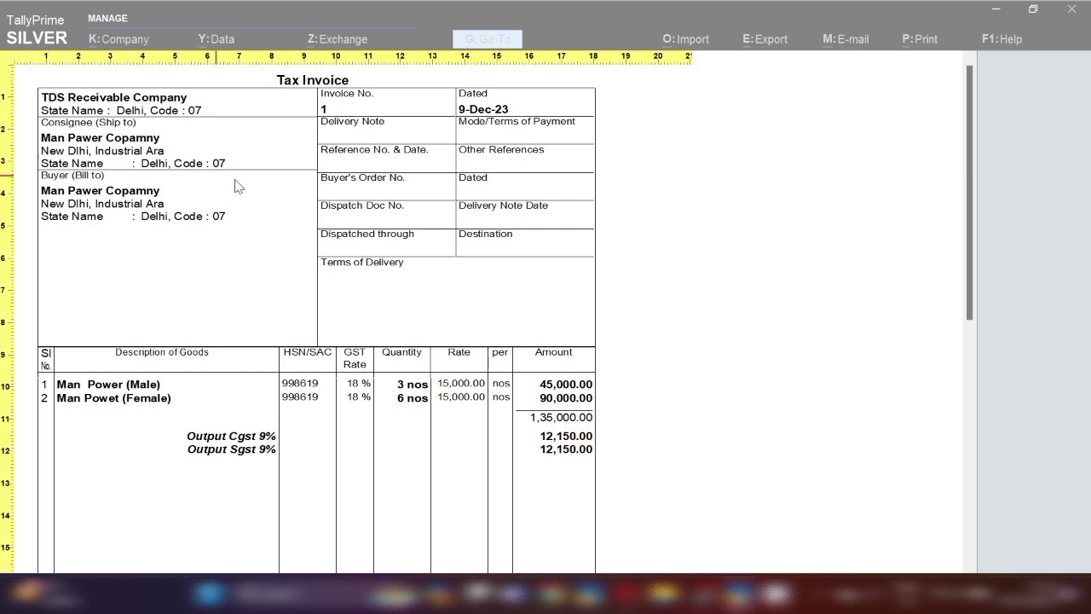
scroll(326, 305, "down", 1)
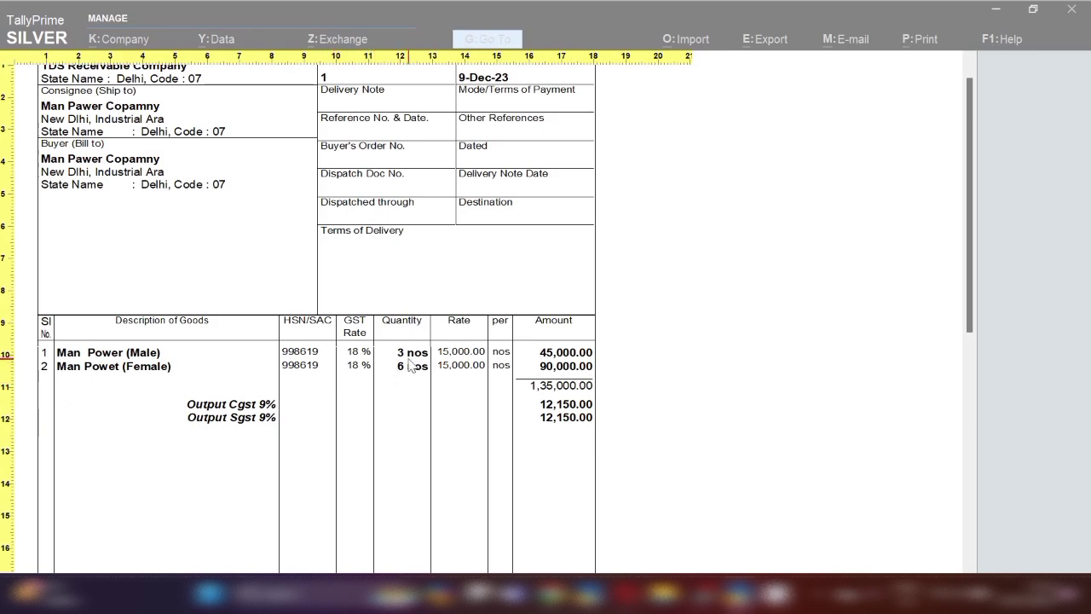
scroll(577, 368, "down", 6)
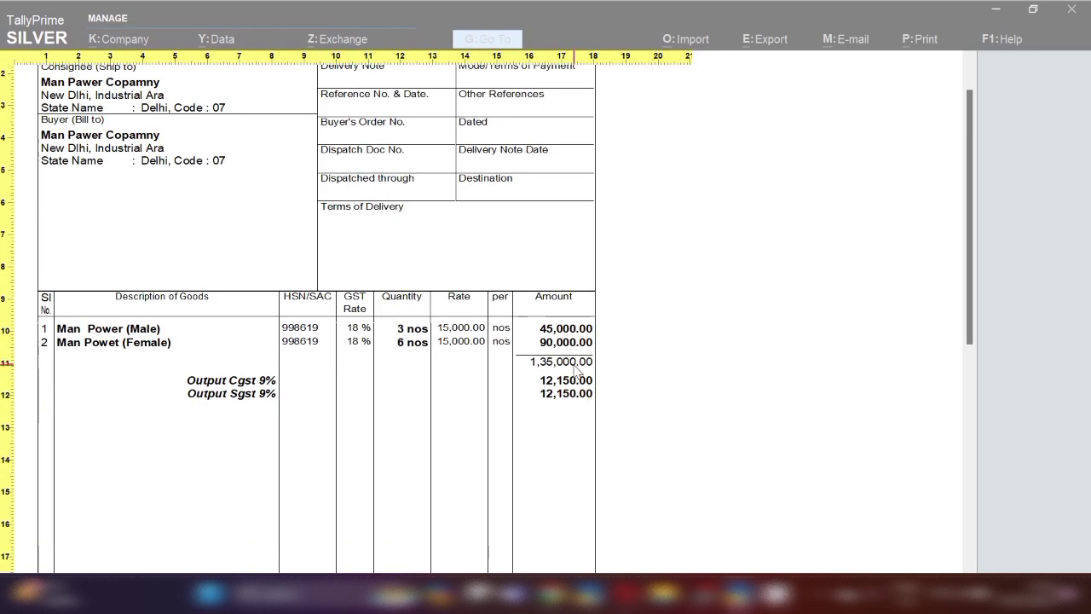
scroll(574, 375, "down", 5)
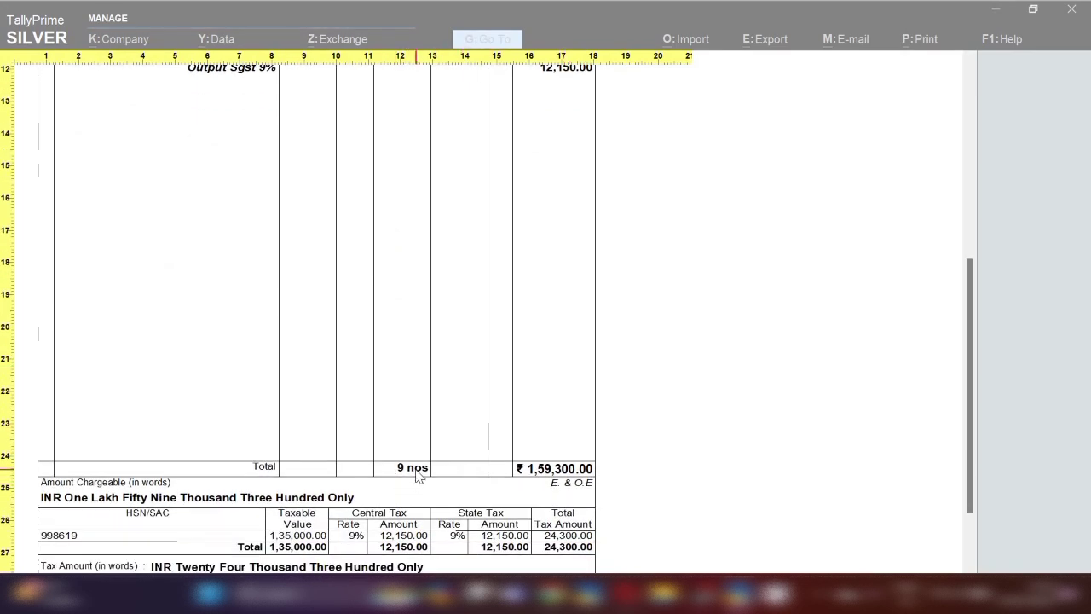
key("Escape")
key("Escape")
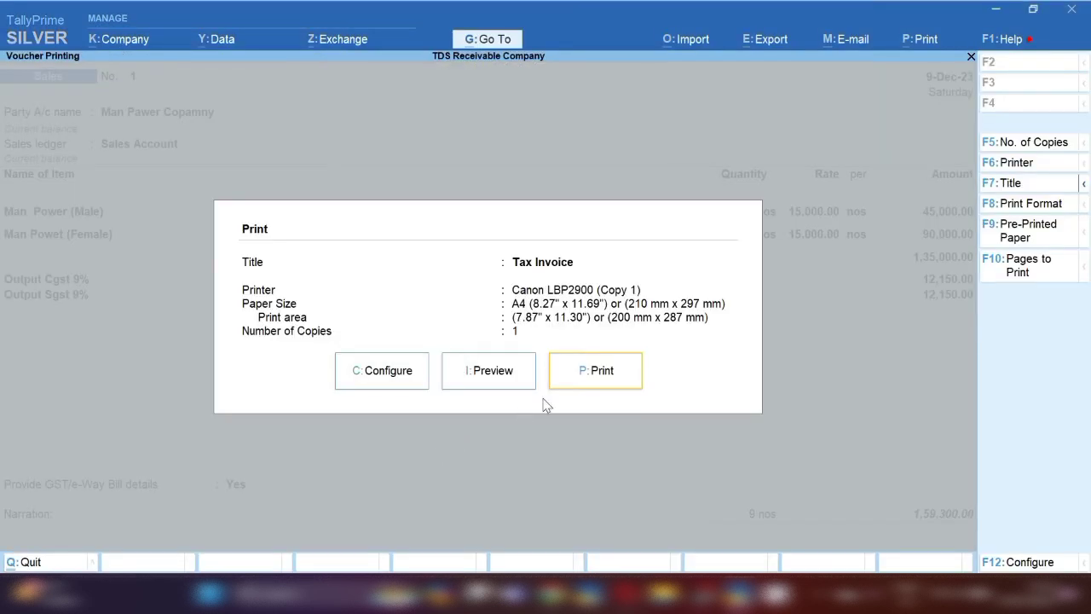
- Print the tax invoice and accept the sales voucher without sending its details for e-Way Bill generation
left_click(582, 376)
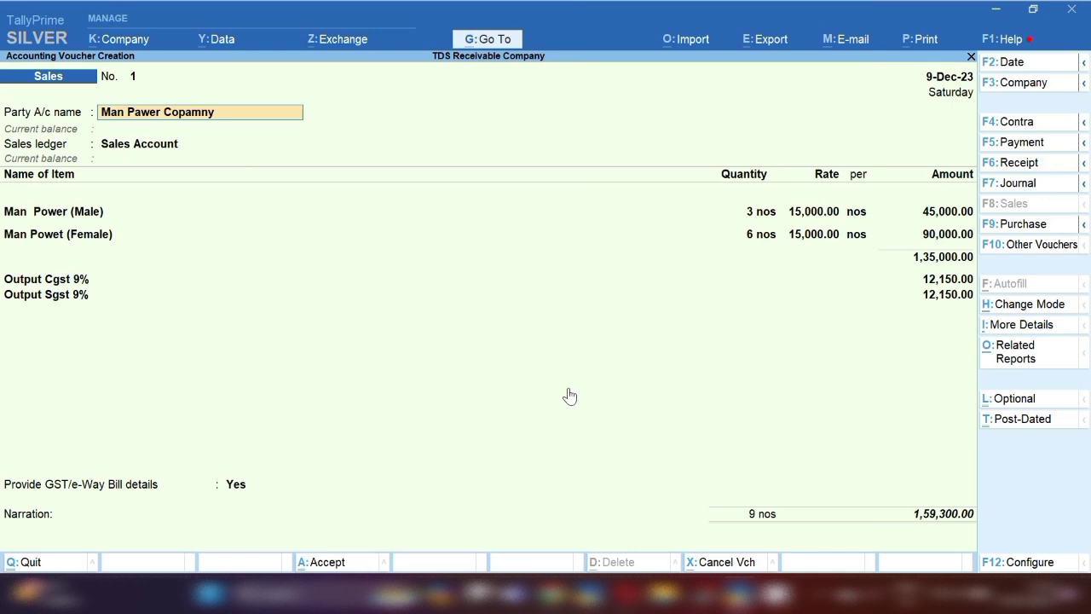
left_click(341, 561)
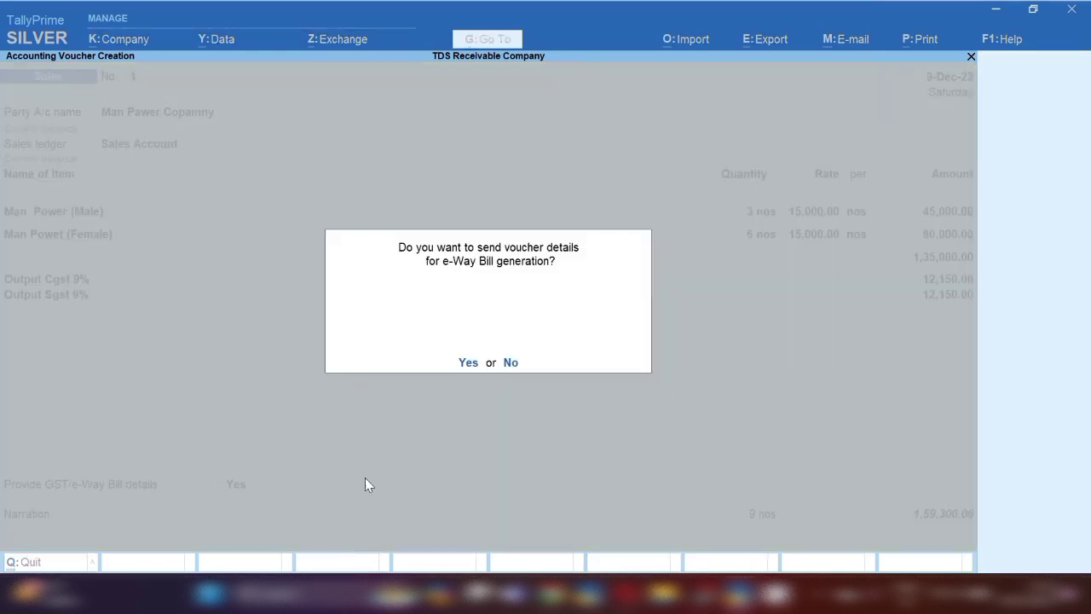
left_click(510, 363)
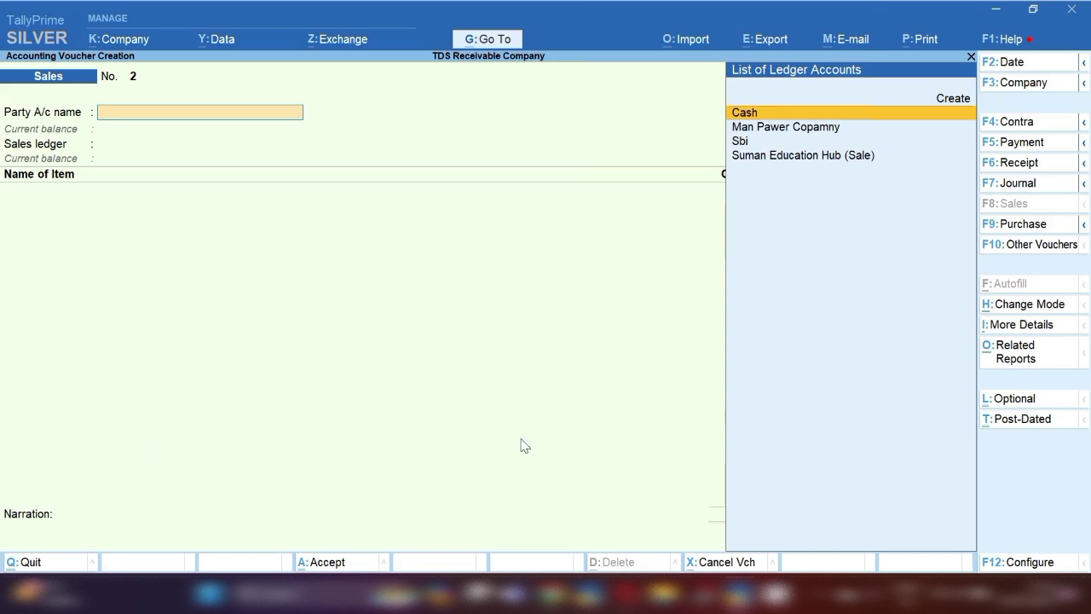
- Switch the new sales voucher to Accounting Invoice mode and date it 10-Dec-23
left_click(1047, 315)
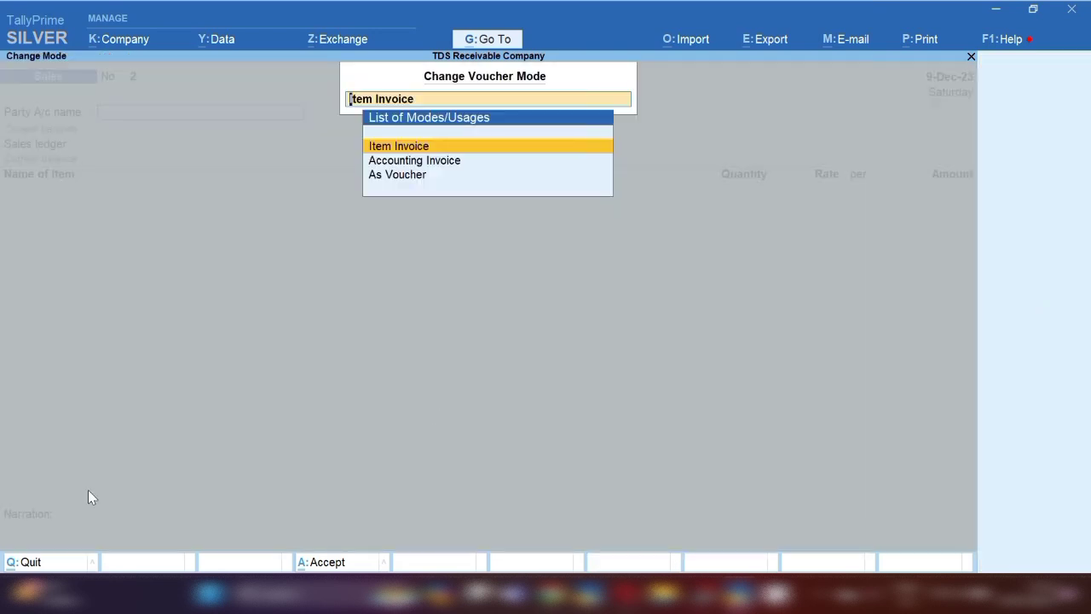
key("Down")
key("Return")
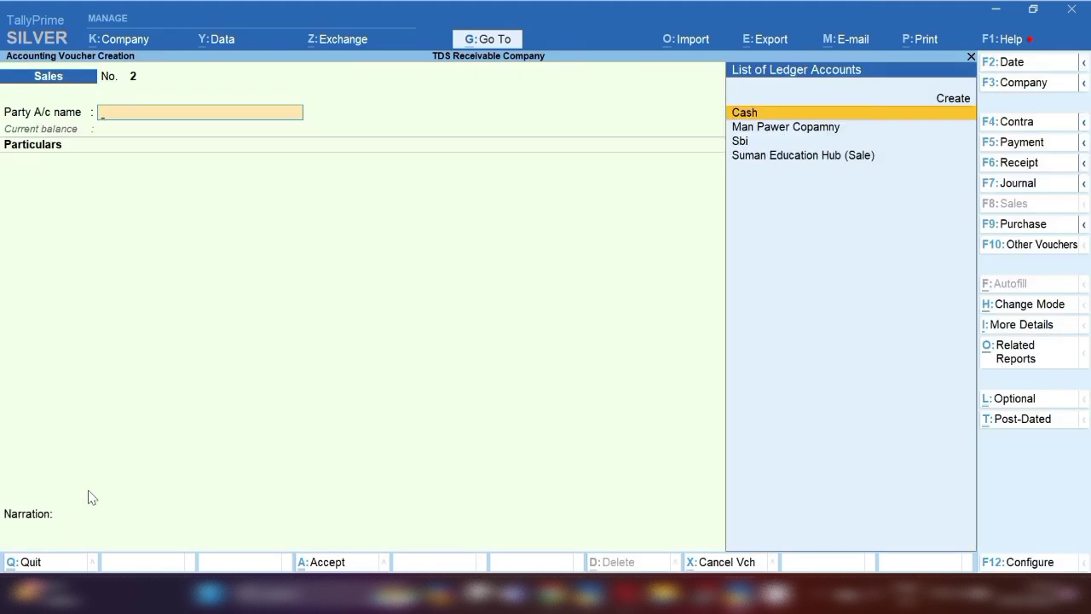
key("F2")
key("Return")
- Select Man Pawer Copamny as the party and accept its dispatch and party details with Delhi as the place of supply
key("Down")
key("Return")
key("Return")
key("Return")
key("ctrl+a")
key("Return")
key("Return")
key("Return")
key("Return")
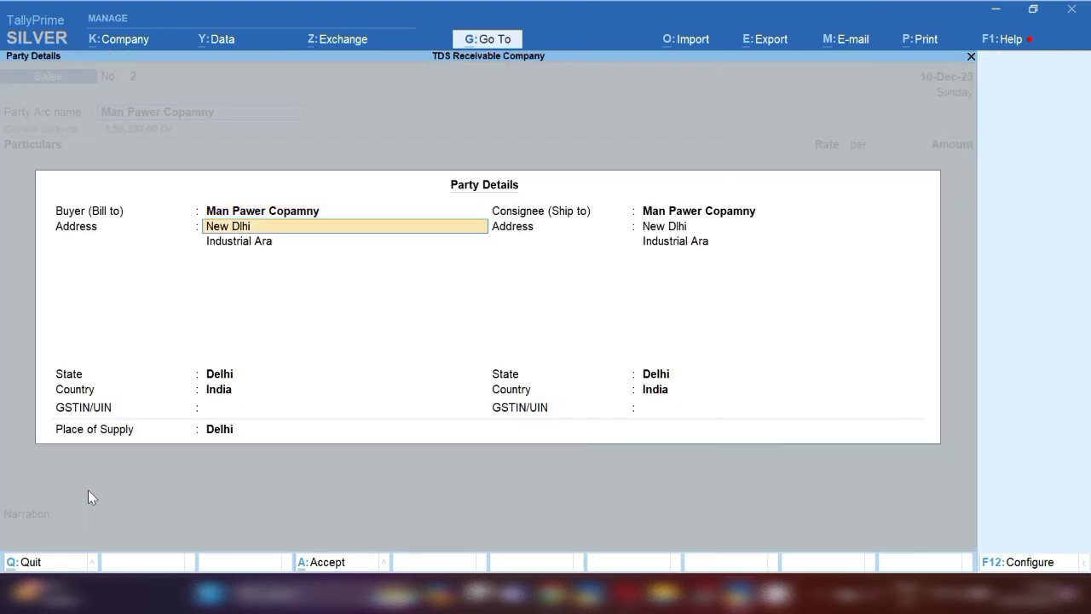
key("Return")
key("Return")
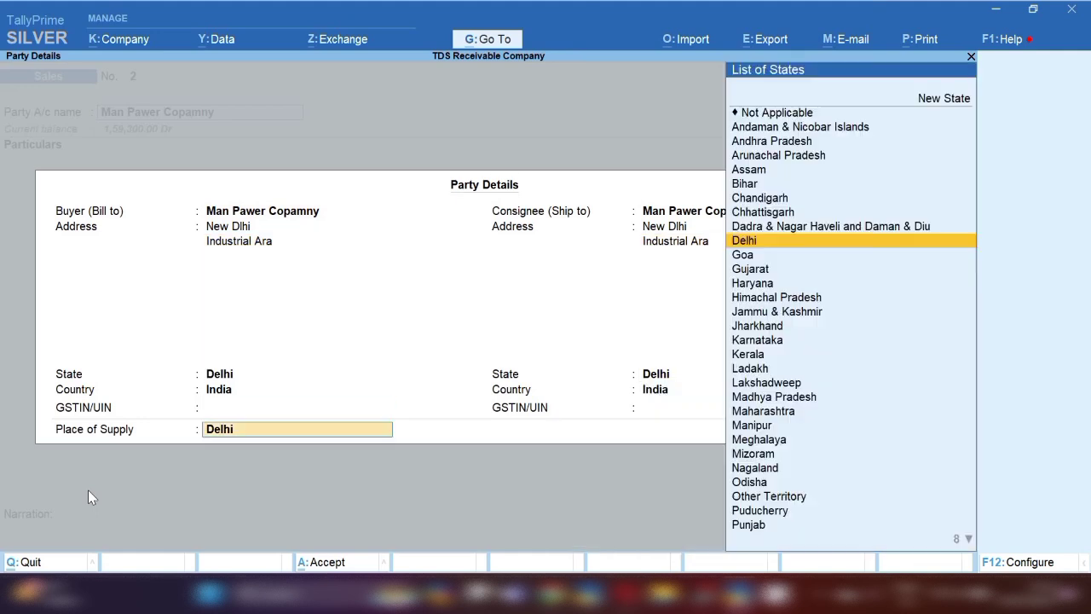
key("Return")
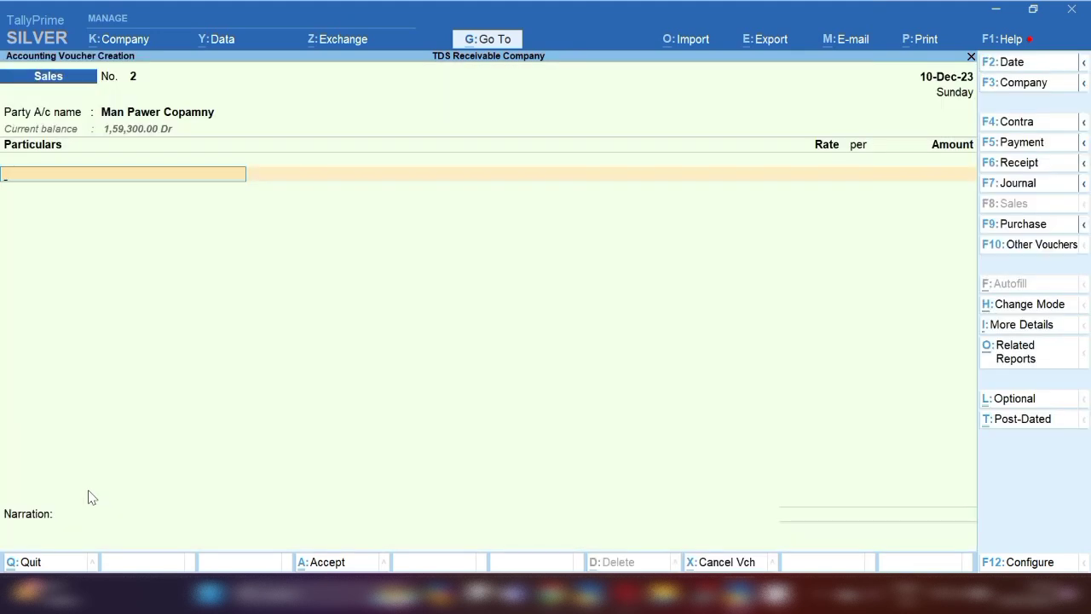
- Create a ledger from the voucher named Man Power Service under Indirect Incomes, with Not Applicable as its ledger type
type("td")
key("alt+c")
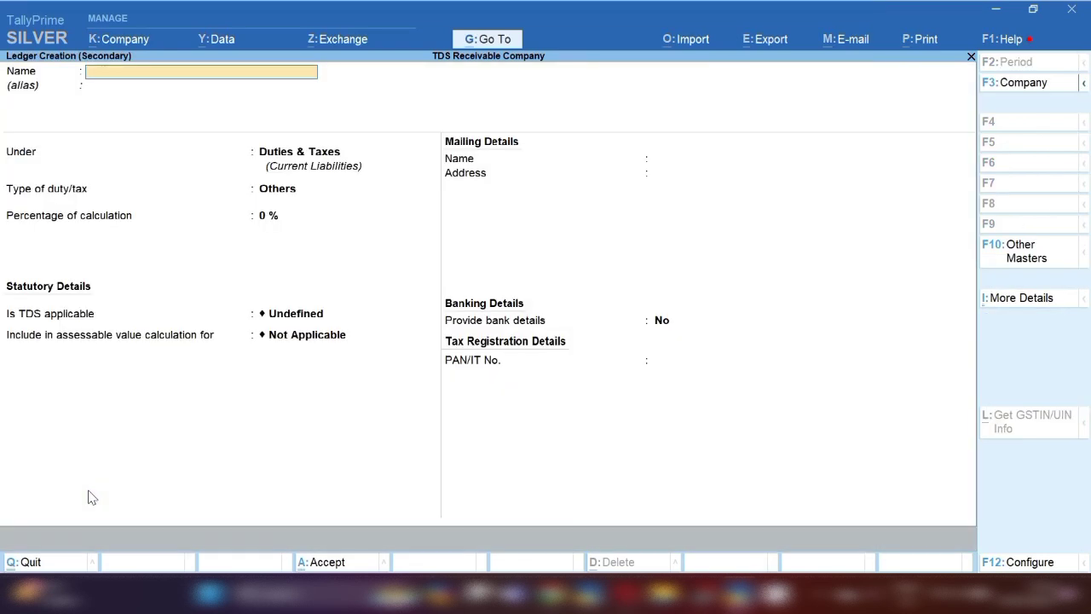
type("Man Power Service")
key("Return")
key("Return")
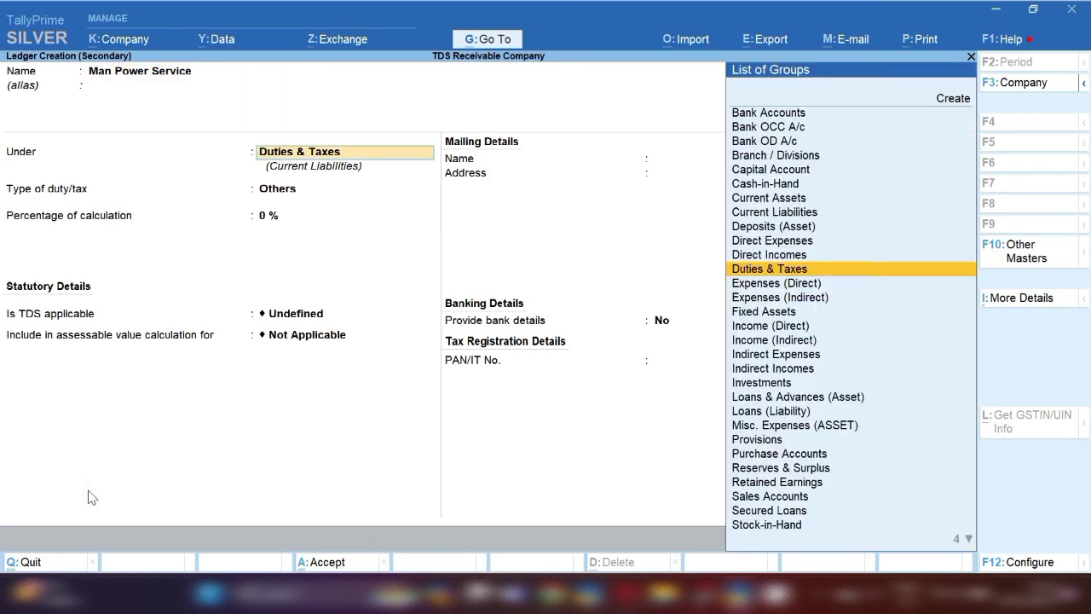
type("Ind")
key("Down")
key("Down")
key("Return")
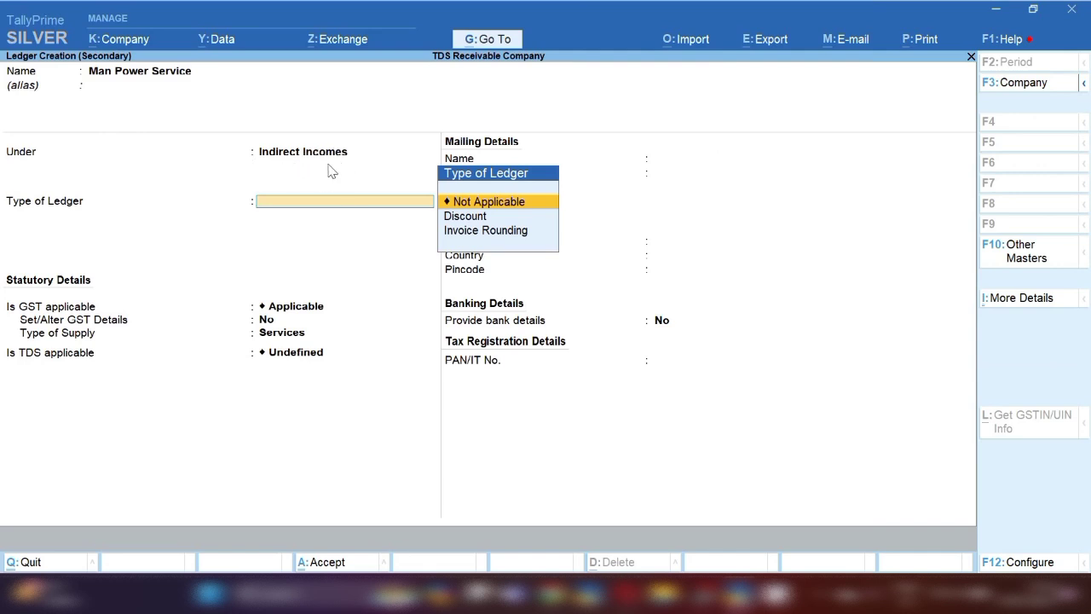
key("Return")
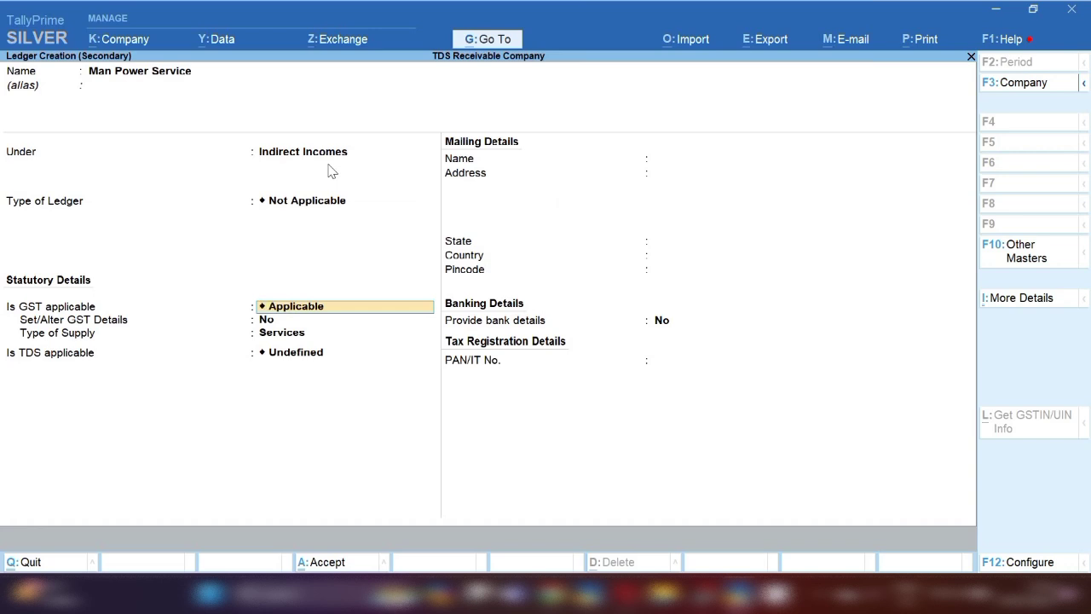
- Make GST applicable for the Man Power Service ledger and enter HSN/SAC 998619 in its GST details
key("Return")
type("y")
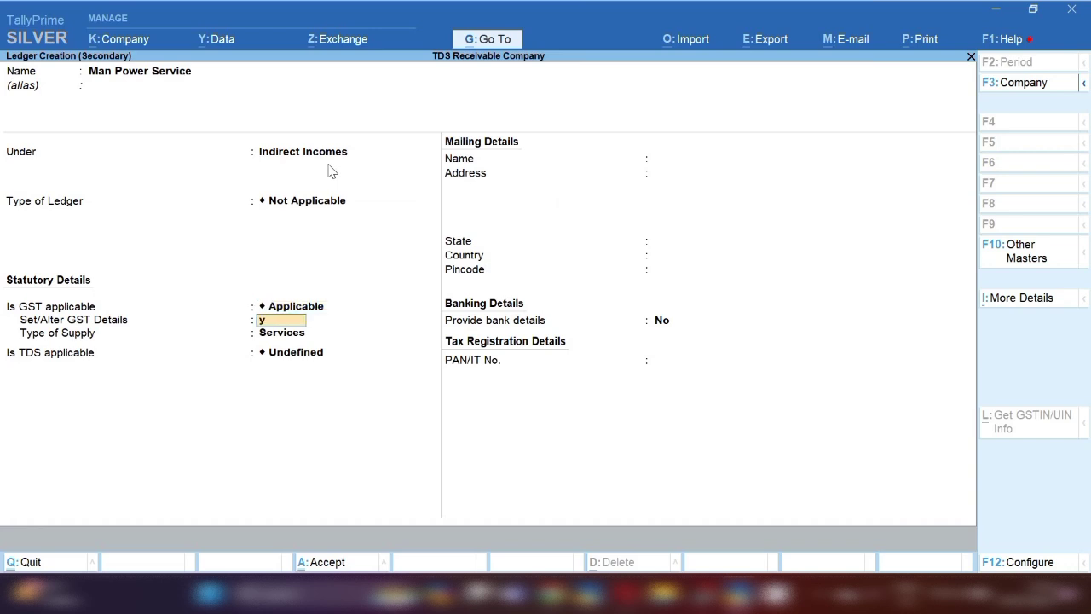
key("Return")
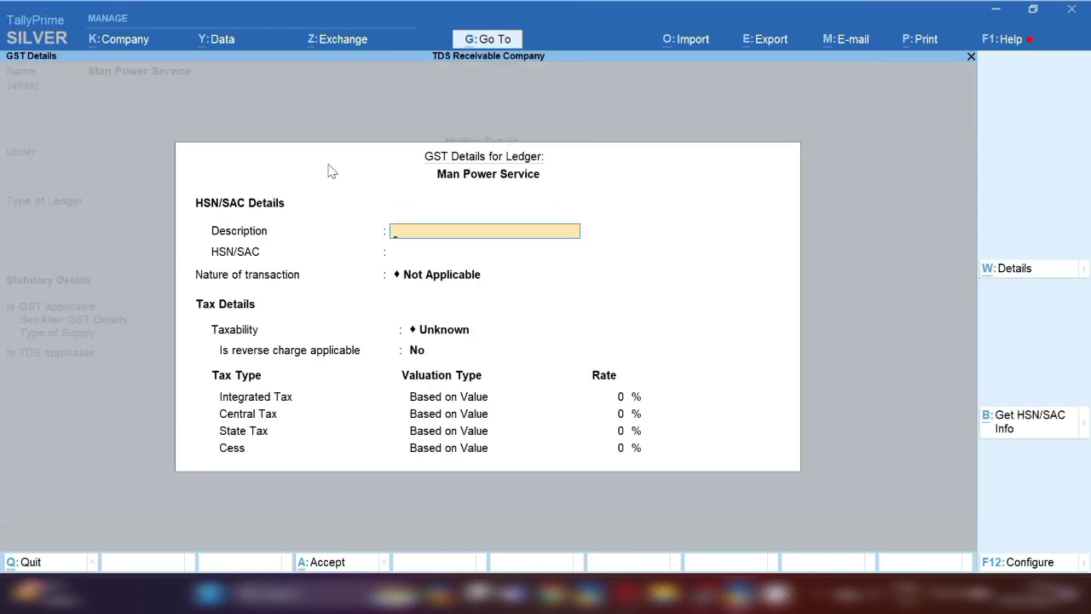
key("Return")
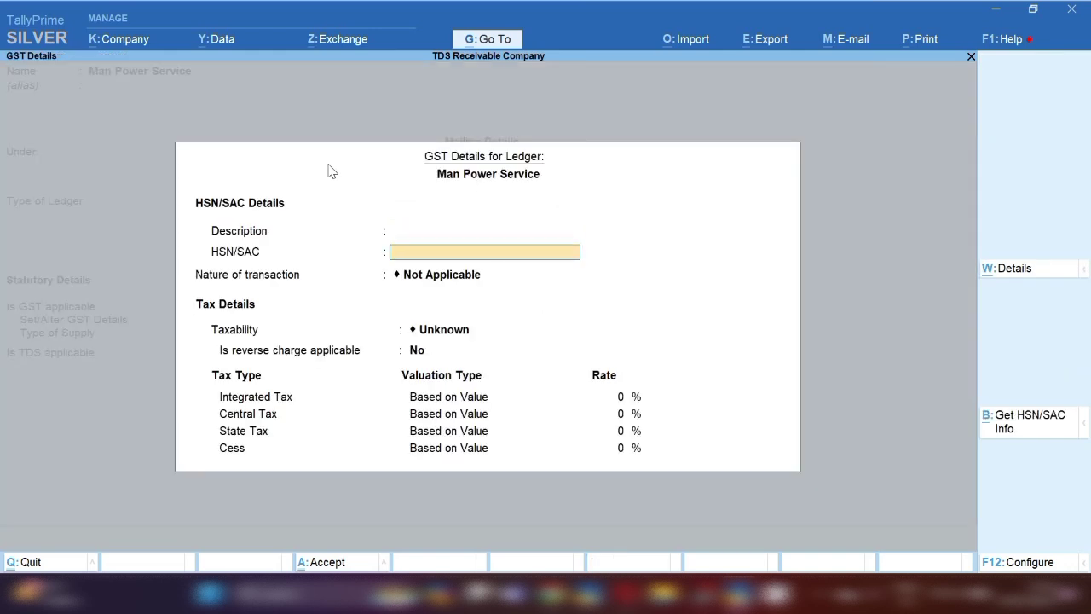
type("8619")
key("Return")
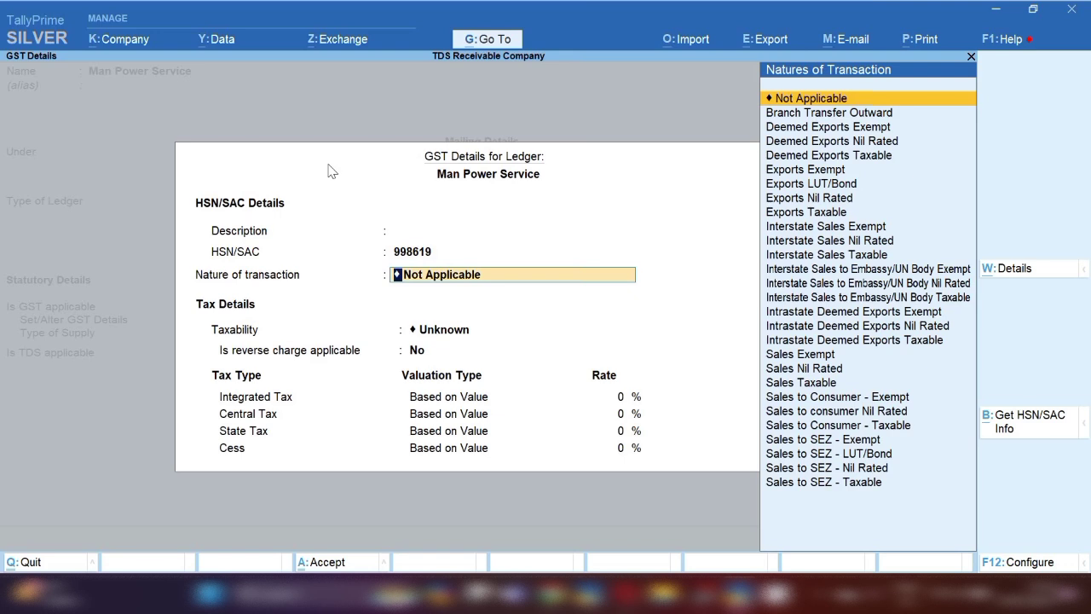
- Set the nature of transaction in the ledger's GST details to Sales Taxable, without reverse charge
key("Down")
key("Down")
key("Down")
key("Down")
key("Down")
key("Down")
key("Down")
key("Down")
key("Down")
key("Down")
key("Down")
key("Down")
key("Down")
key("Down")
key("Down")
key("Down")
key("Down")
key("Down")
key("Down")
key("Down")
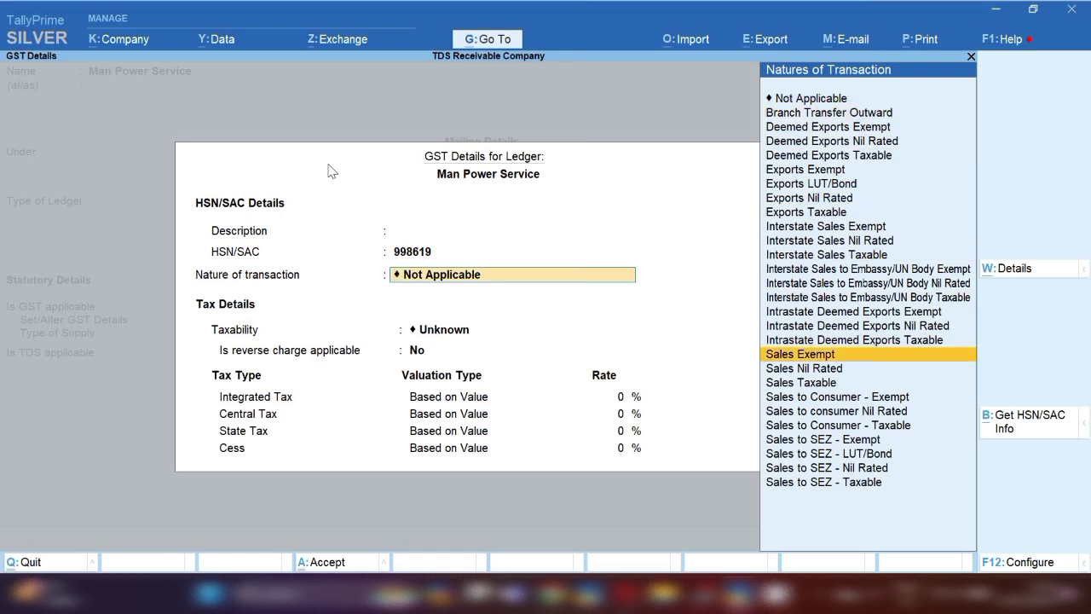
key("Return")
key("Return")
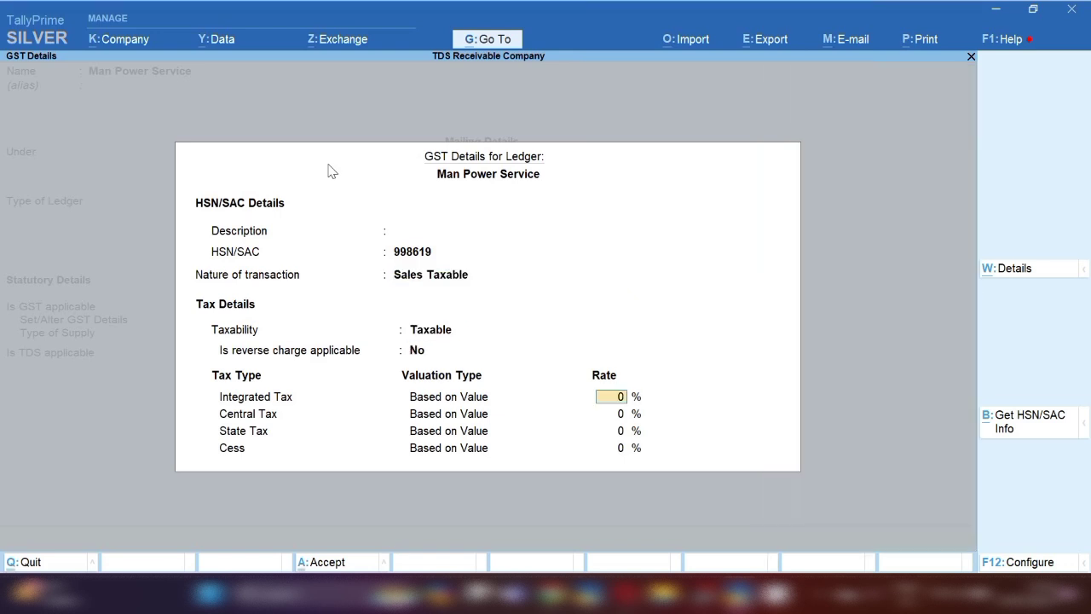
- Set the integrated tax rate to 18% and save the ledger with TDS applicability left as Undefined
type("18")
key("Return")
key("Return")
key("Return")
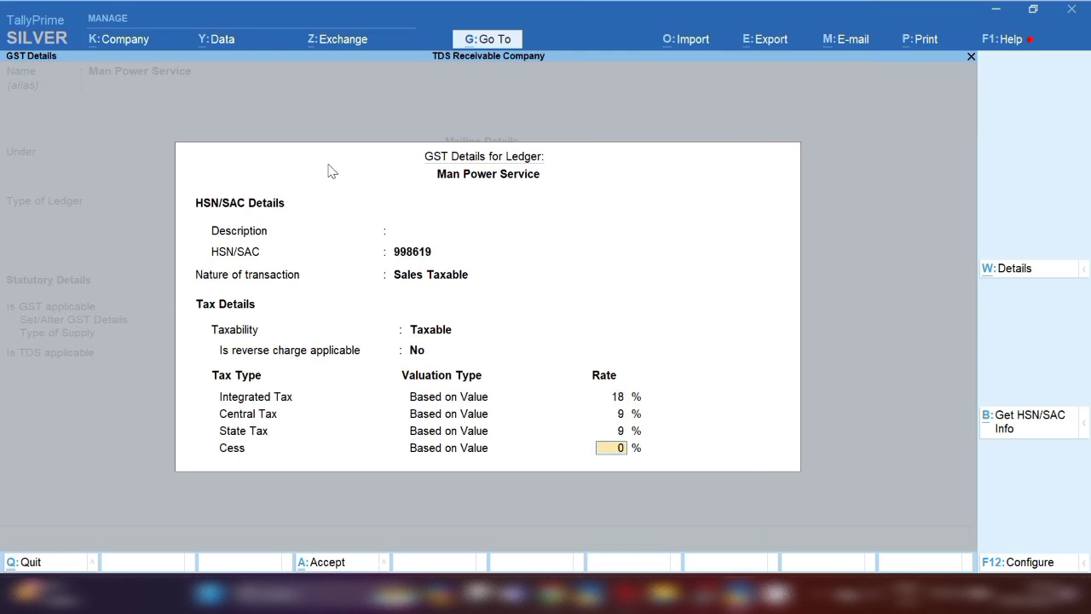
key("Return")
key("Return")
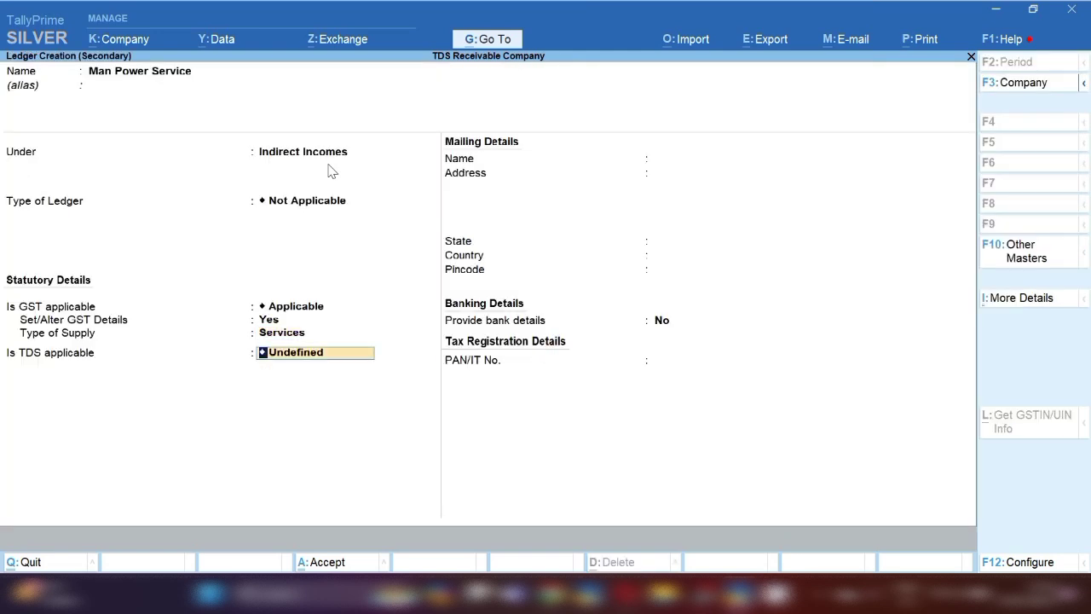
key("Return")
key("Return")
key("Return")
key("Return")
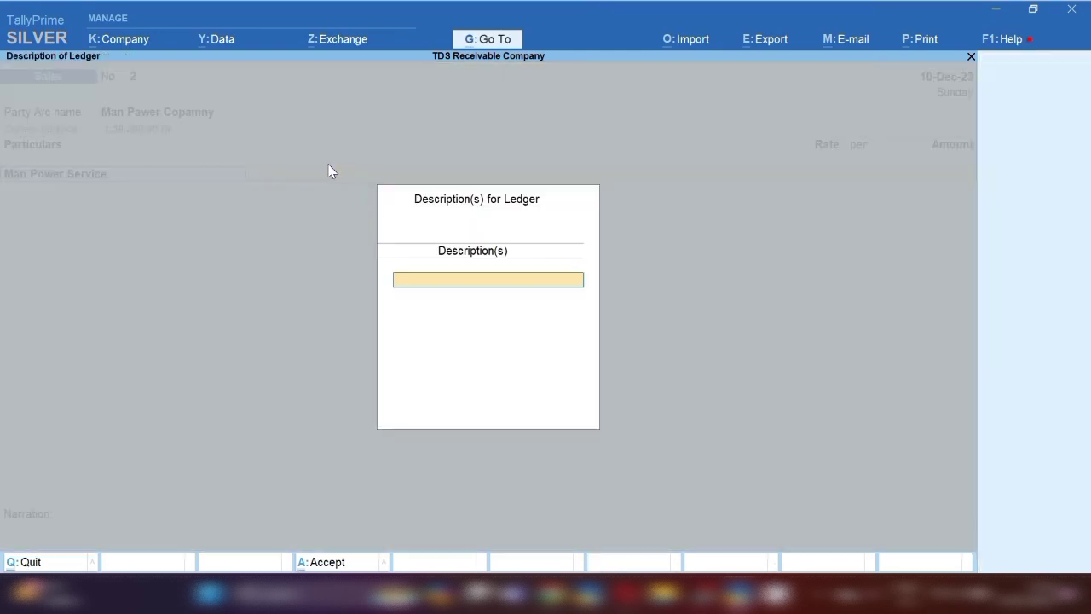
- Leave the ledger description blank and enter 50,000 as the Man Power Service amount
key("Return")
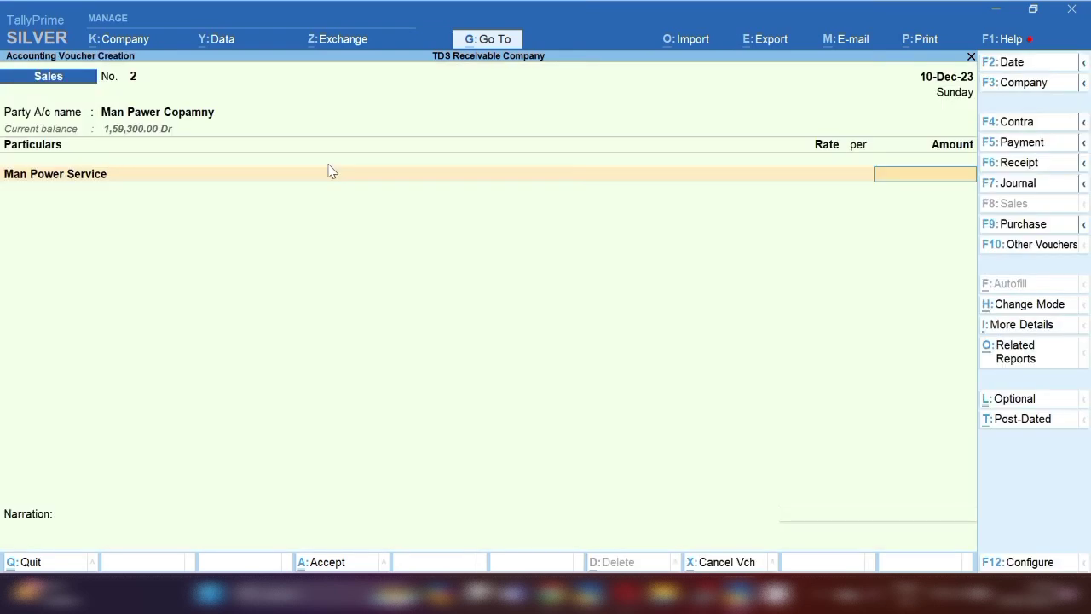
type("50000")
key("Return")
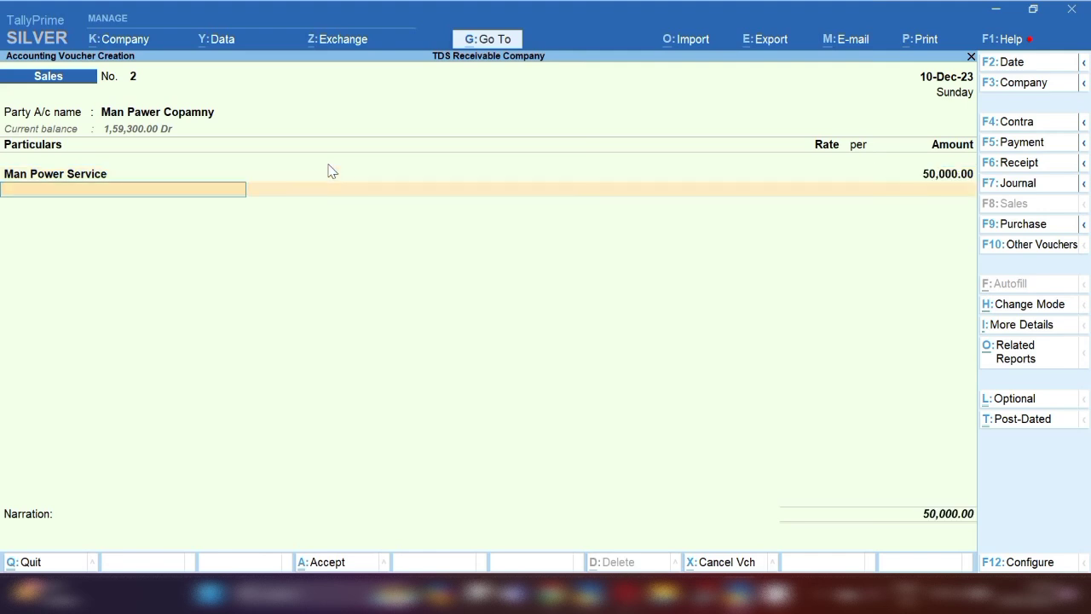
- Reopen the Man Power Service line and add the description "Man Powr Male 5", keeping its amount
key("BackSpace")
key("BackSpace")
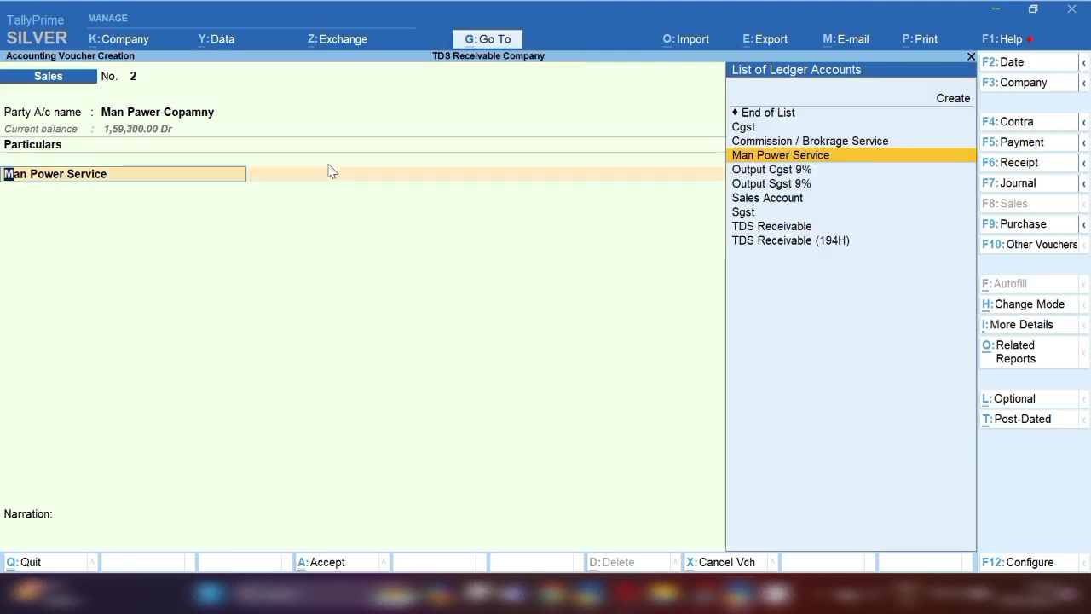
key("Return")
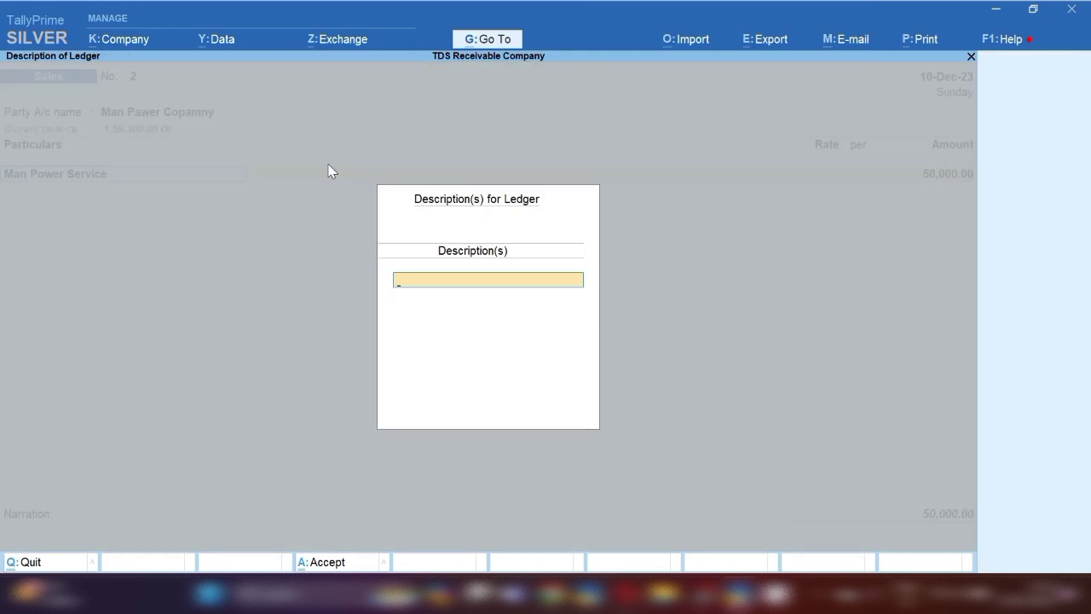
type("Man Powr Male 5")
key("Return")
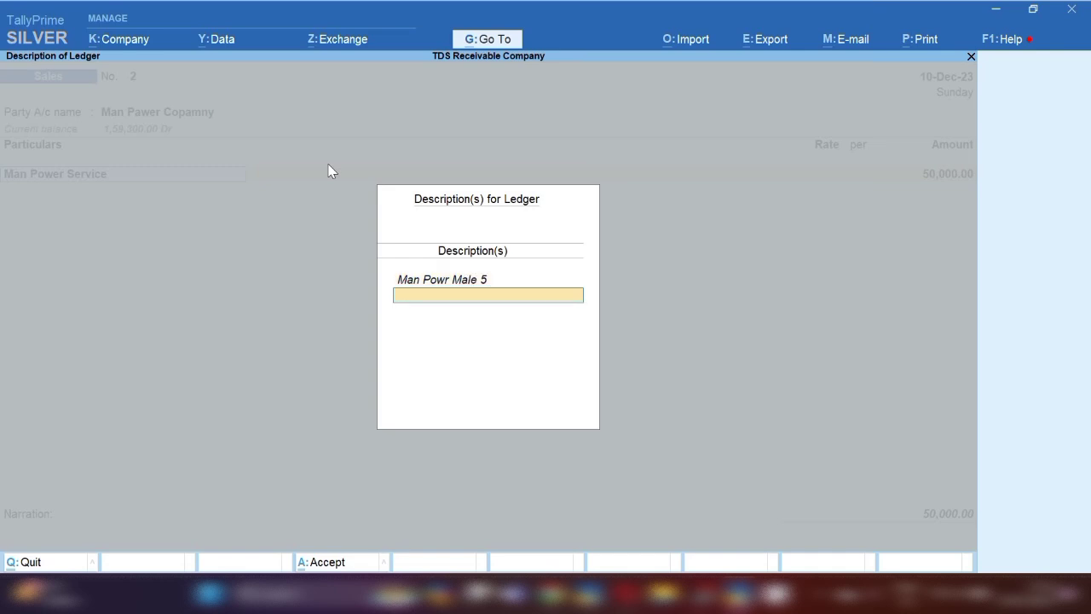
key("Return")
key("Return")
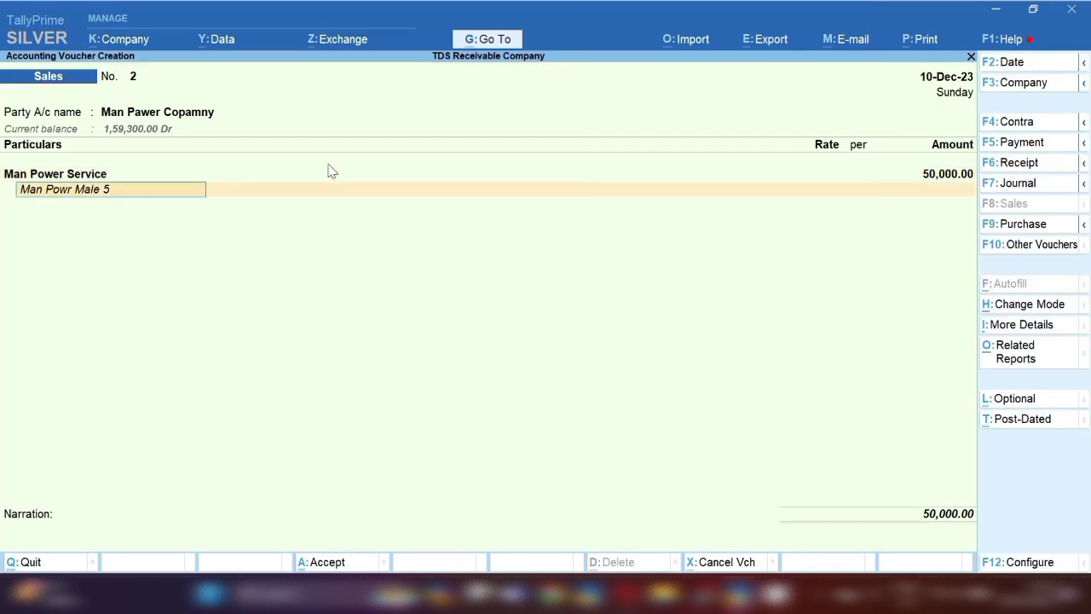
key("Return")
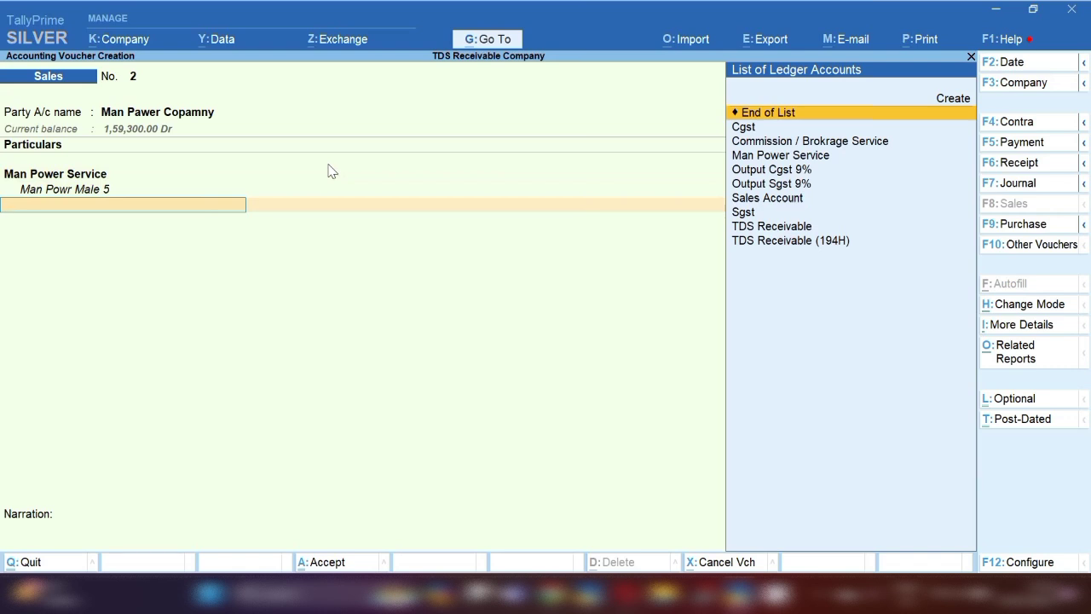
- Add the Output Cgst 9% ledger to the sales invoice and accept its calculated amount
key("Down")
key("Down")
key("Down")
key("Down")
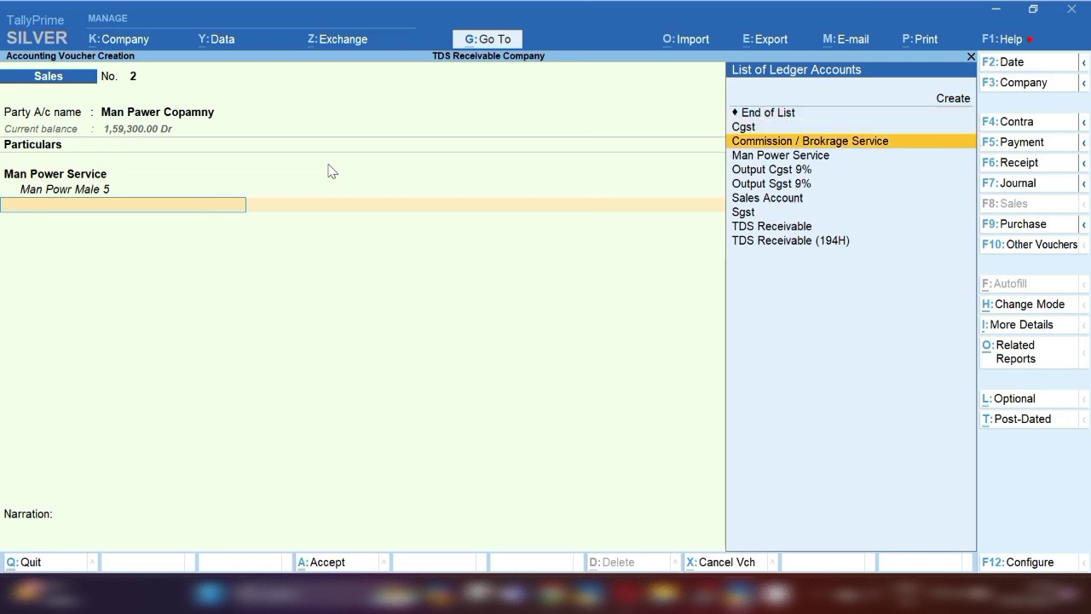
key("Return")
key("Return")
key("Return")
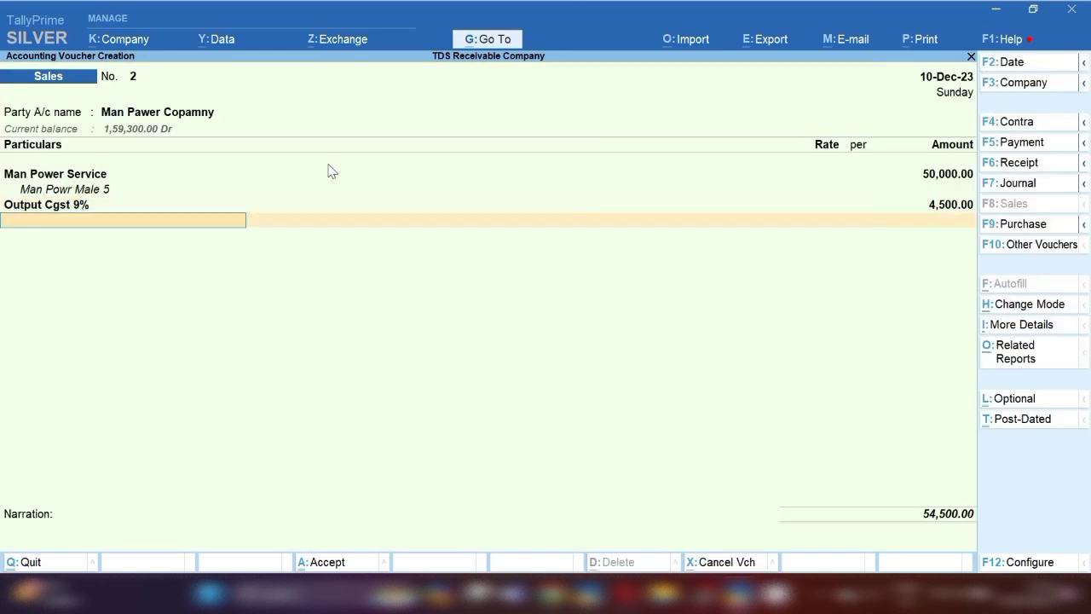
- Add the Output Sgst 9% ledger without a description and save the sales voucher
type("o")
key("Down")
key("Down")
key("Return")
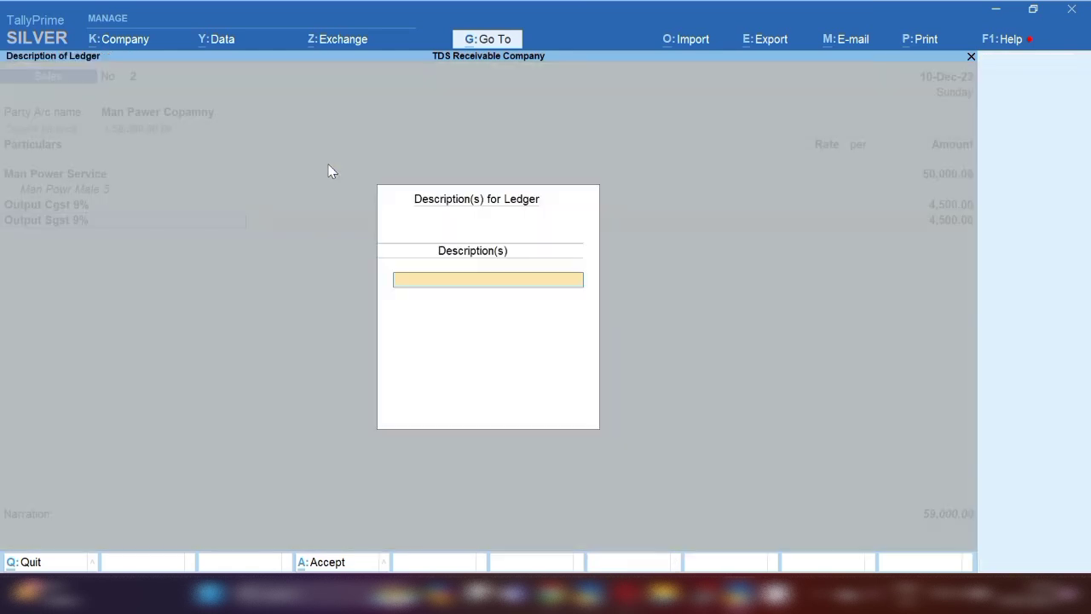
key("Return")
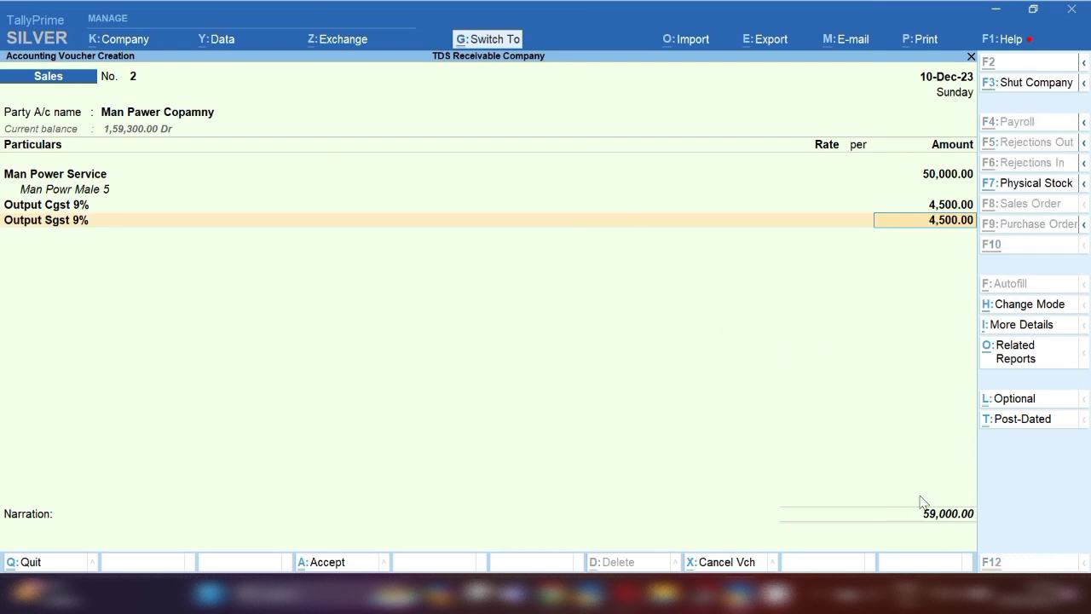
key("ctrl+a")
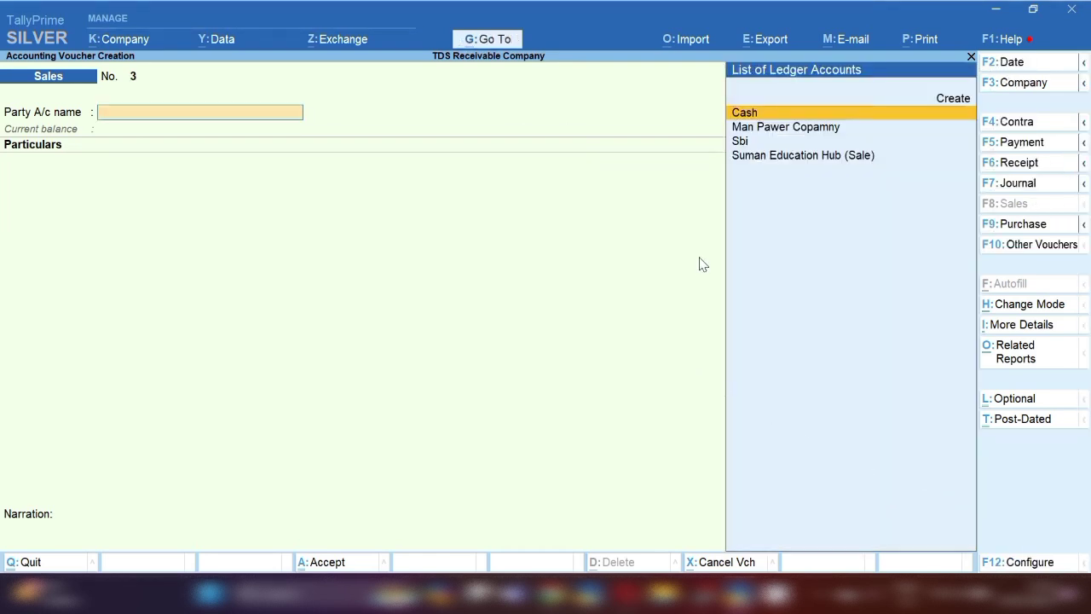
- Open the Ledger Vouchers report for the Man Pawer Copamny ledger
left_click(492, 55)
key("Down")
key("Down")
key("Down")
key("Down")
key("Down")
key("Down")
key("Down")
key("Down")
key("Down")
key("Down")
key("Down")
key("Down")
key("Down")
key("Down")
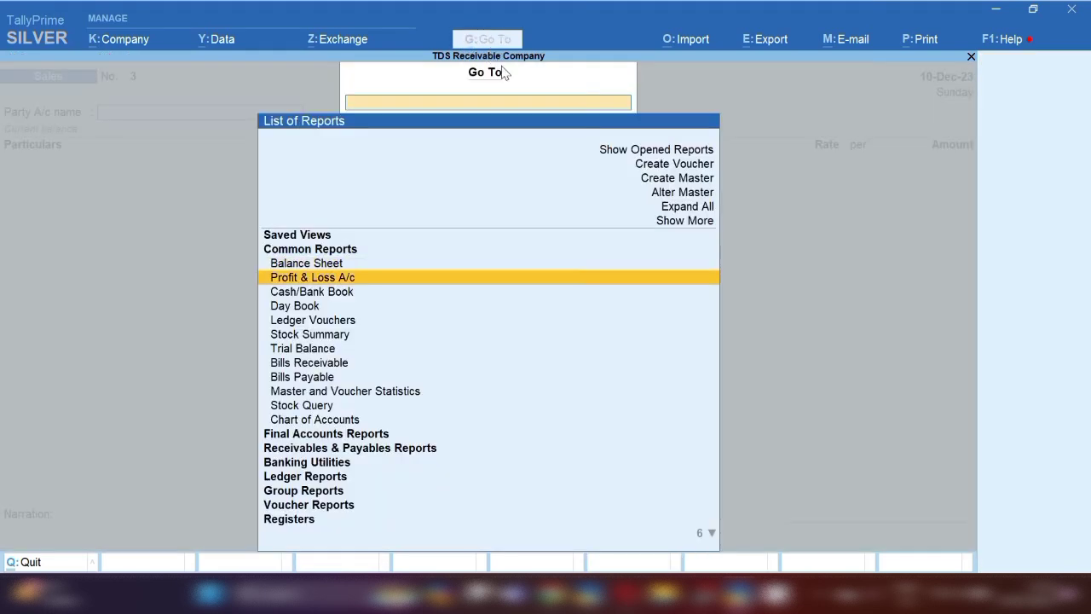
key("Down")
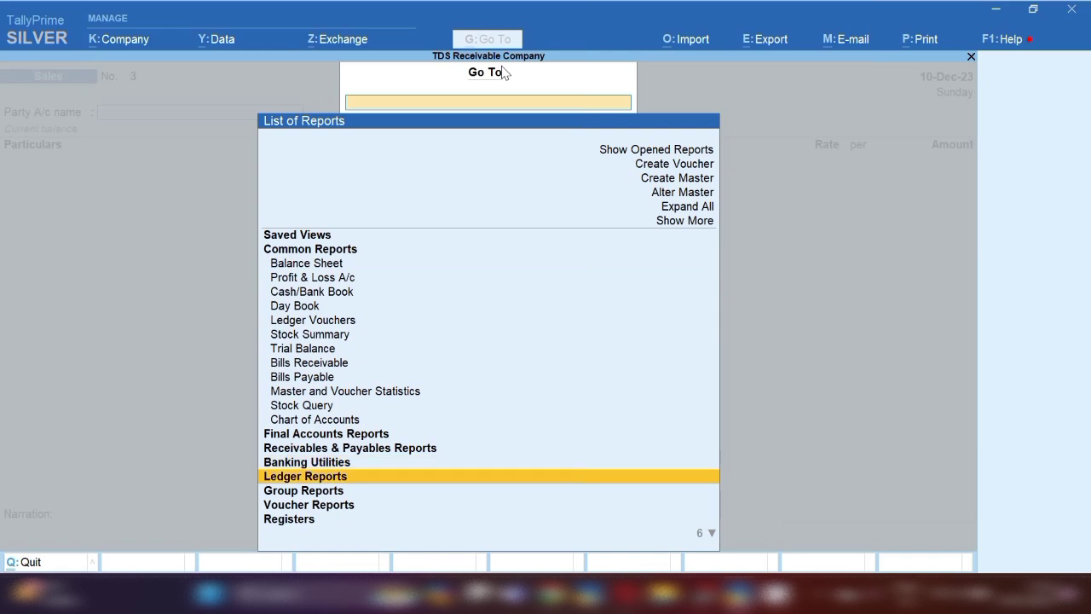
key("Return")
key("Return")
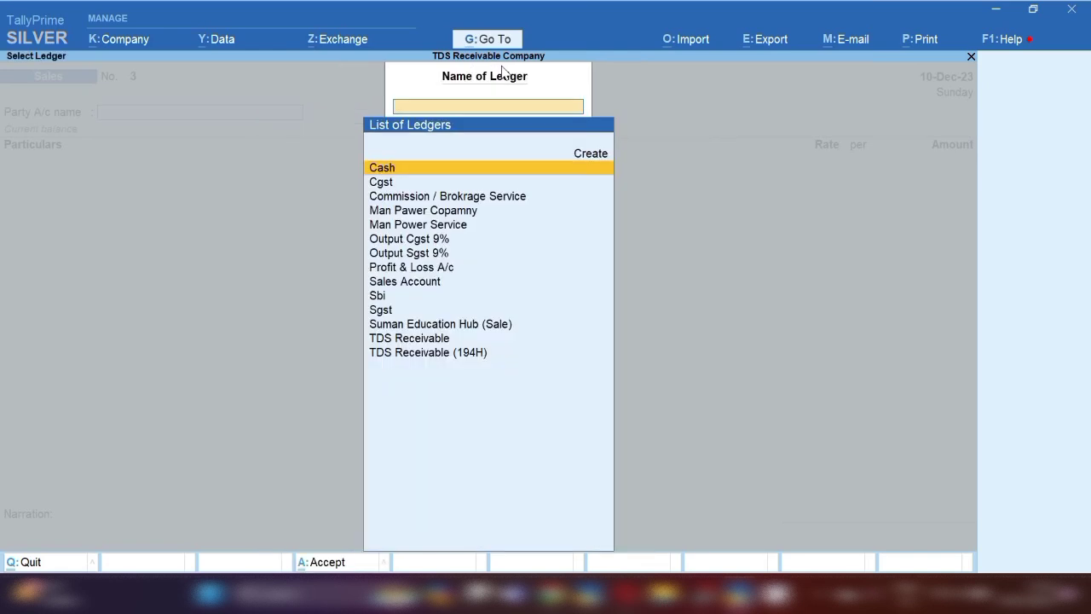
type("An")
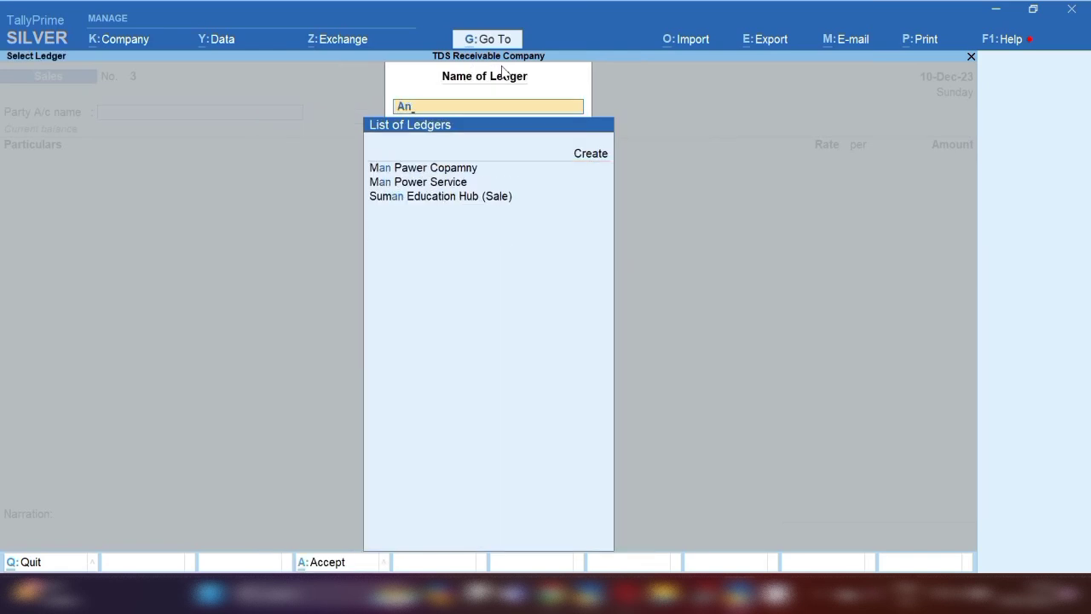
key("Return")
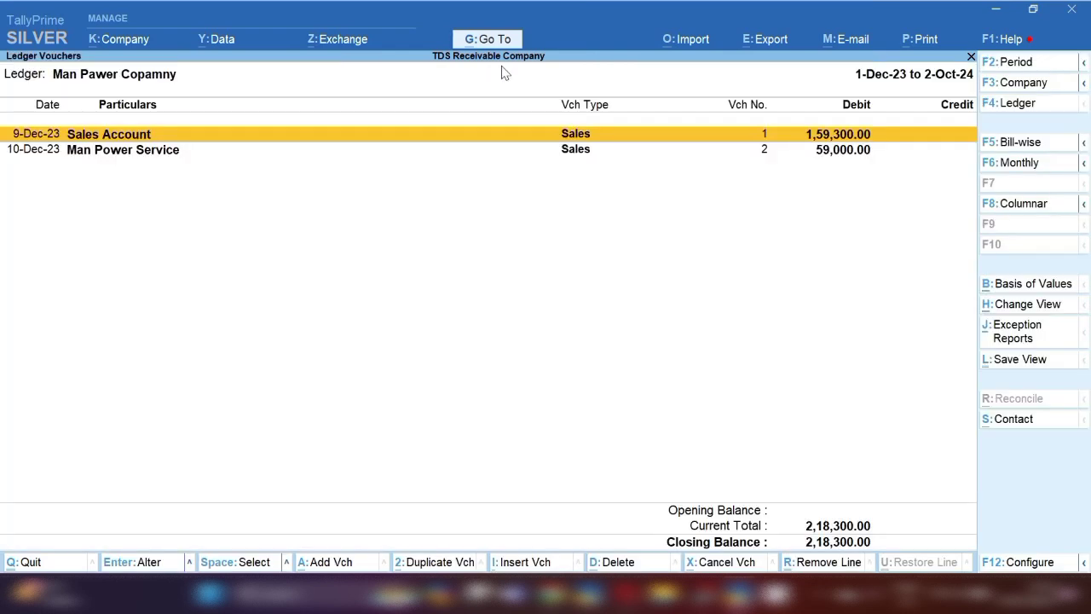
- Review both sales entries, open the 9-Dec-23 voucher with the calculator alongside, and close the voucher without changes
key("Down")
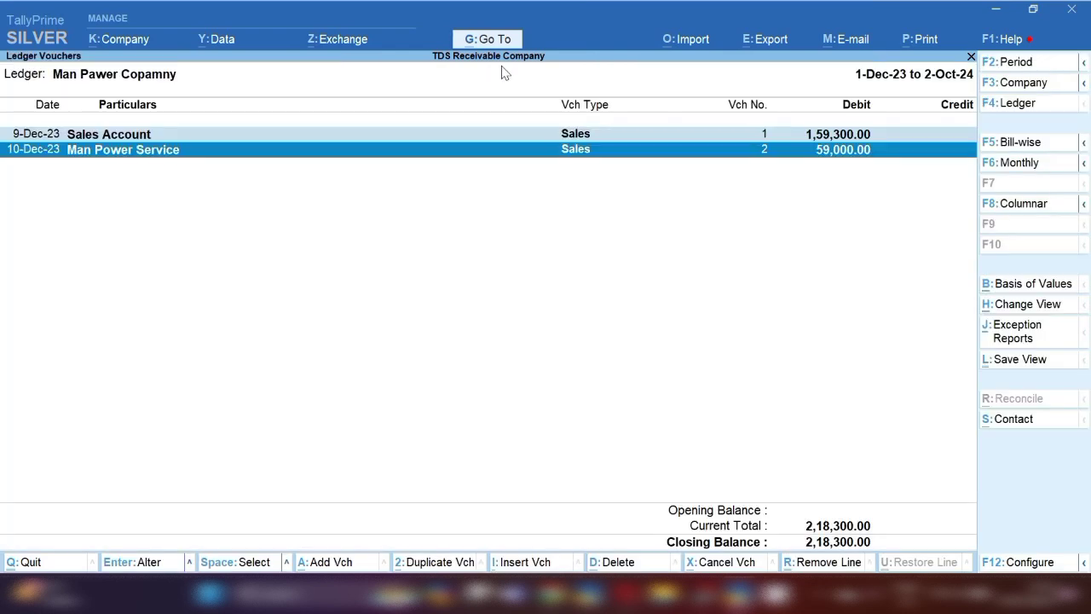
key("Up")
key("Down")
key("Up")
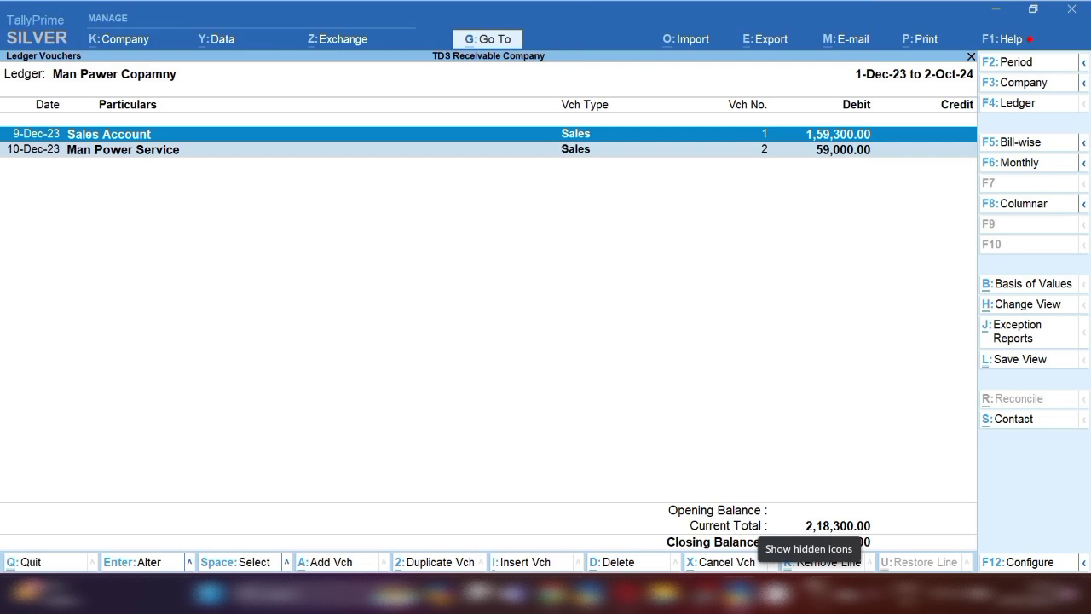
key("space")
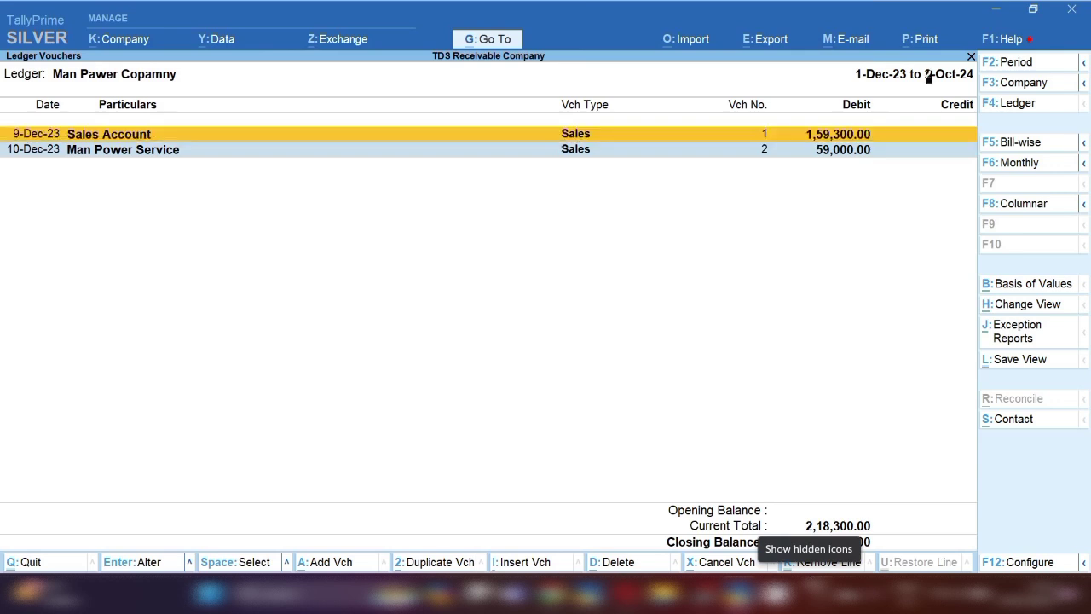
key("Return")
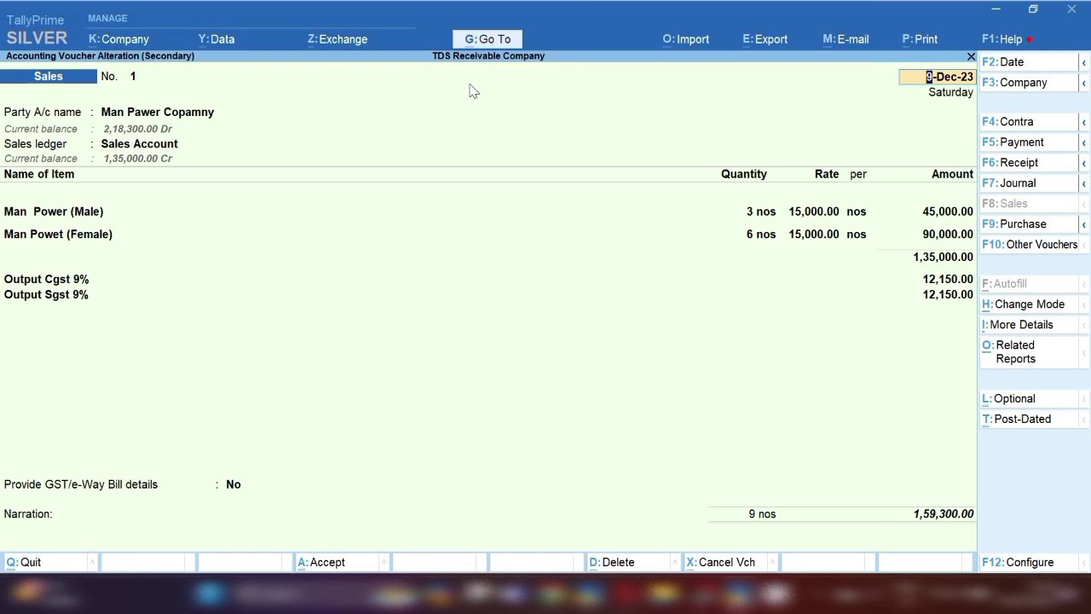
key("ctrl+n")
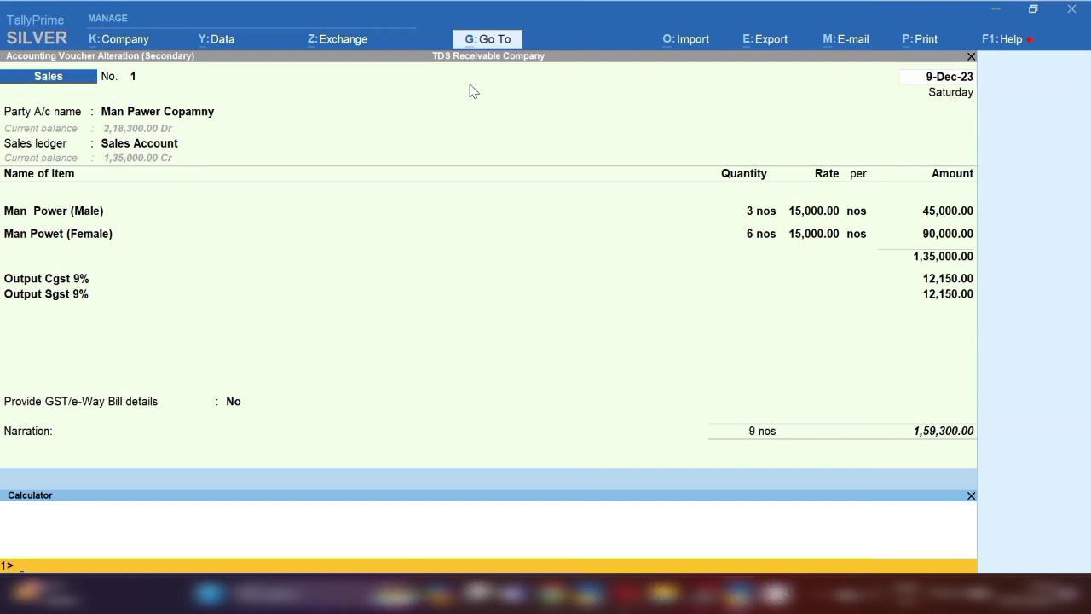
key("ctrl+m")
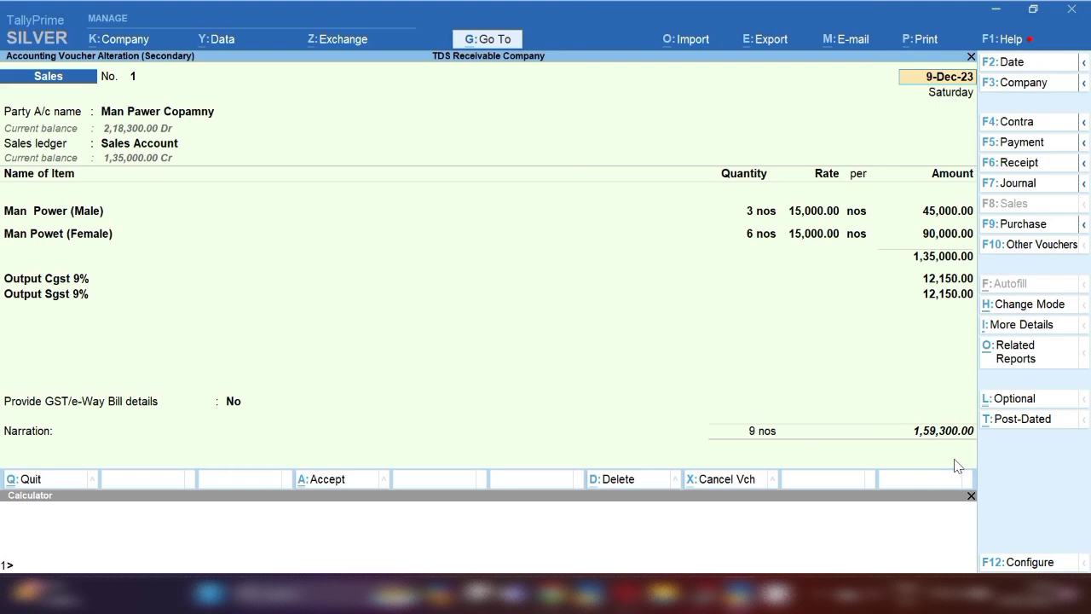
key("Escape")
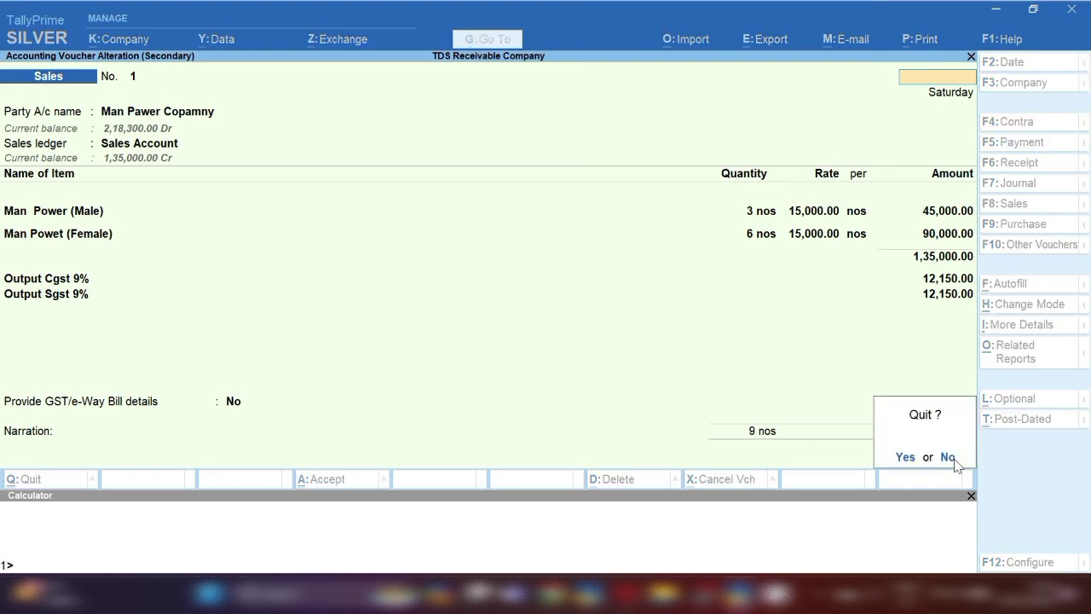
key("y")
- Add a new voucher from the ledger report and change its type to Receipt
key("alt+a")
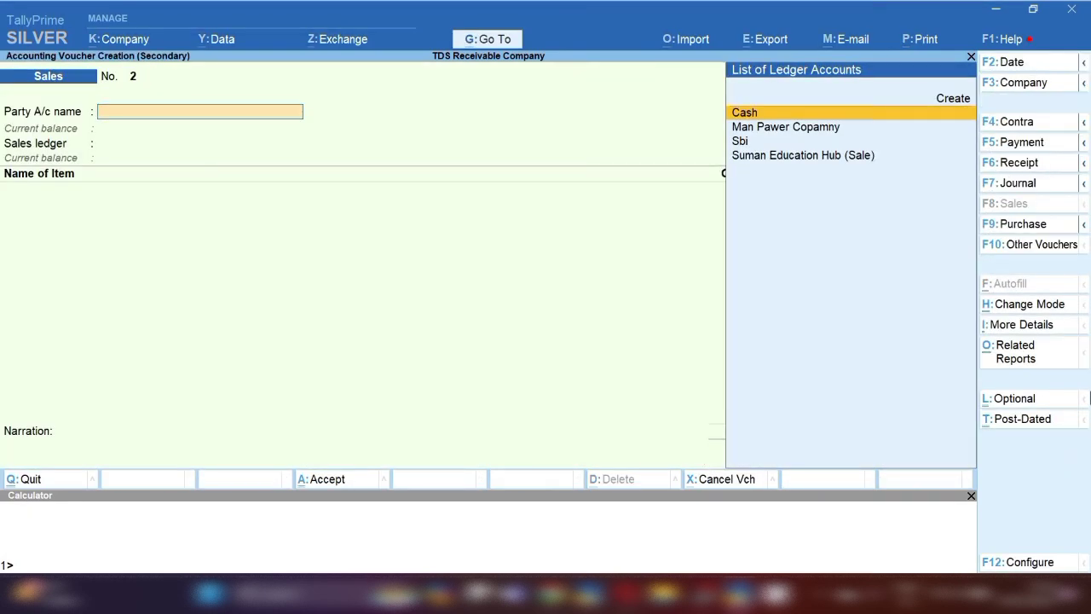
left_click(1023, 162)
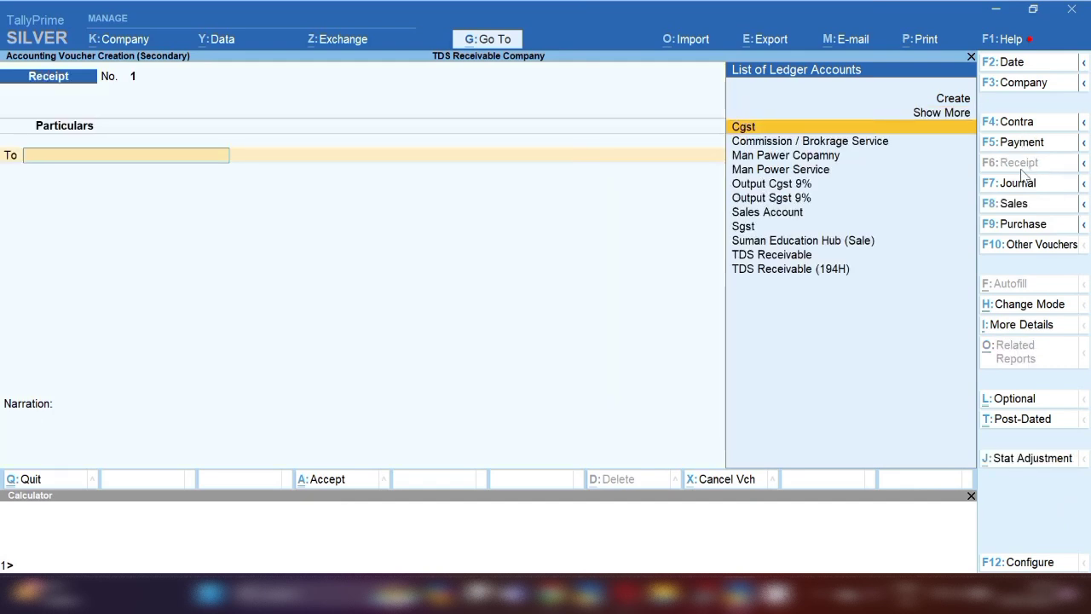
- Add a new Receipt voucher from the ledger report and choose Man Pawer Copamny as the ledger to credit
type("M")
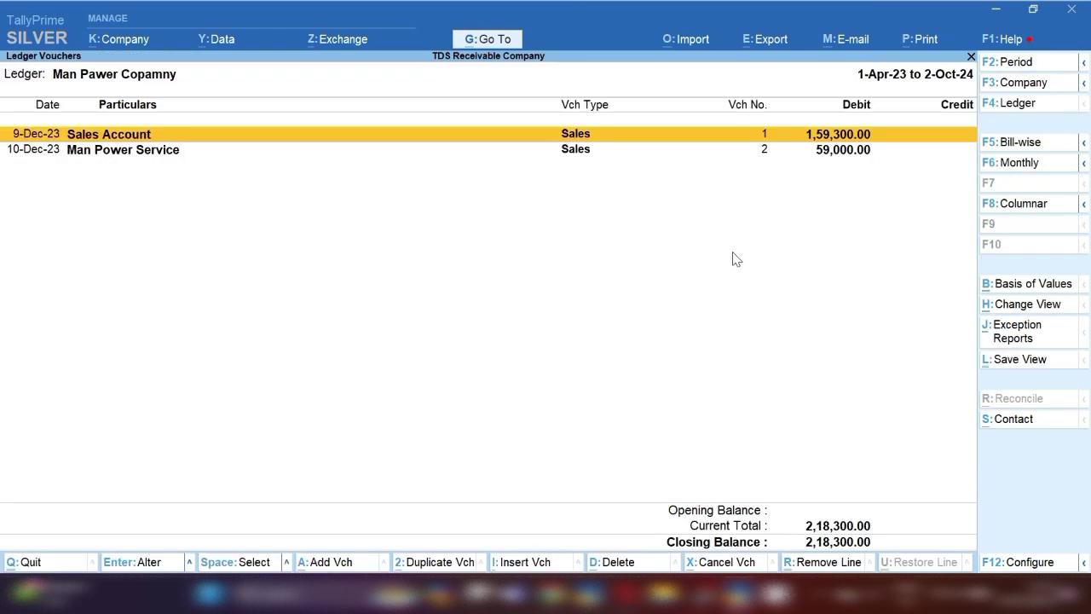
key("alt+a")
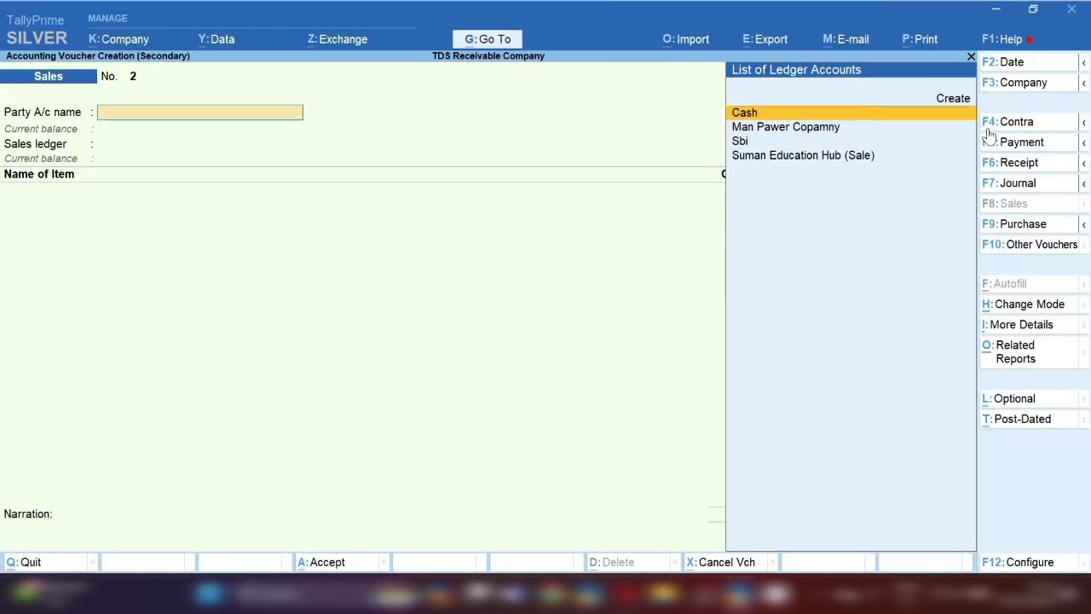
left_click(1027, 162)
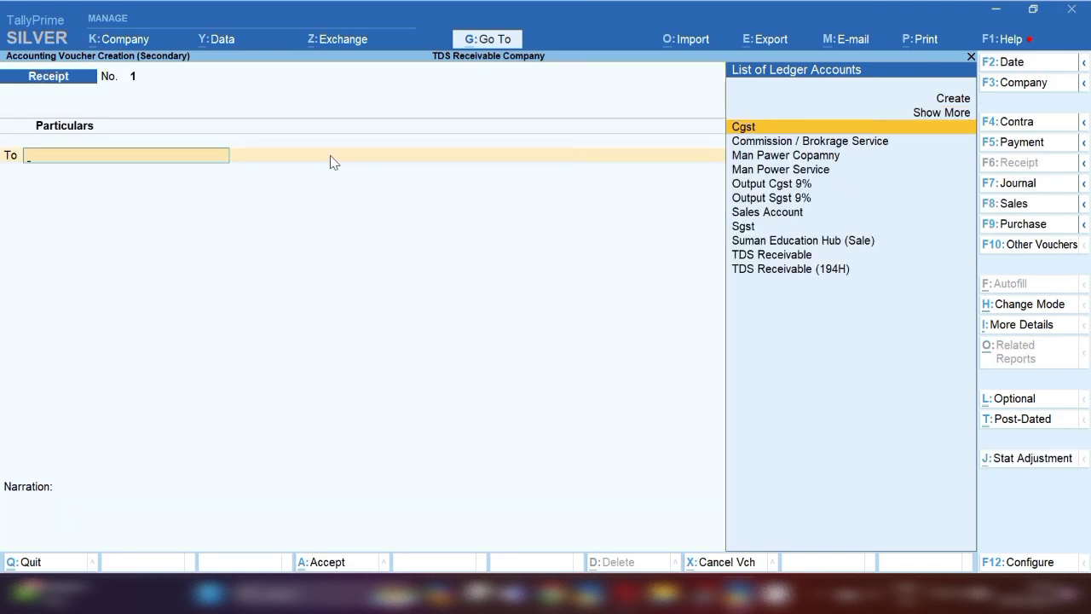
type("M")
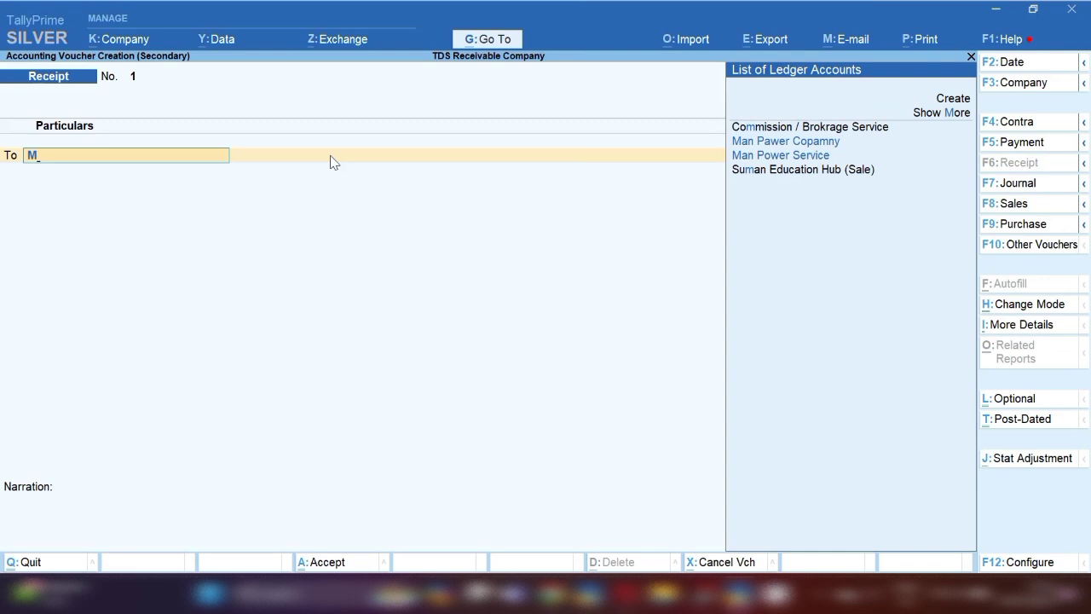
key("Down")
key("Down")
key("Up")
key("Return")
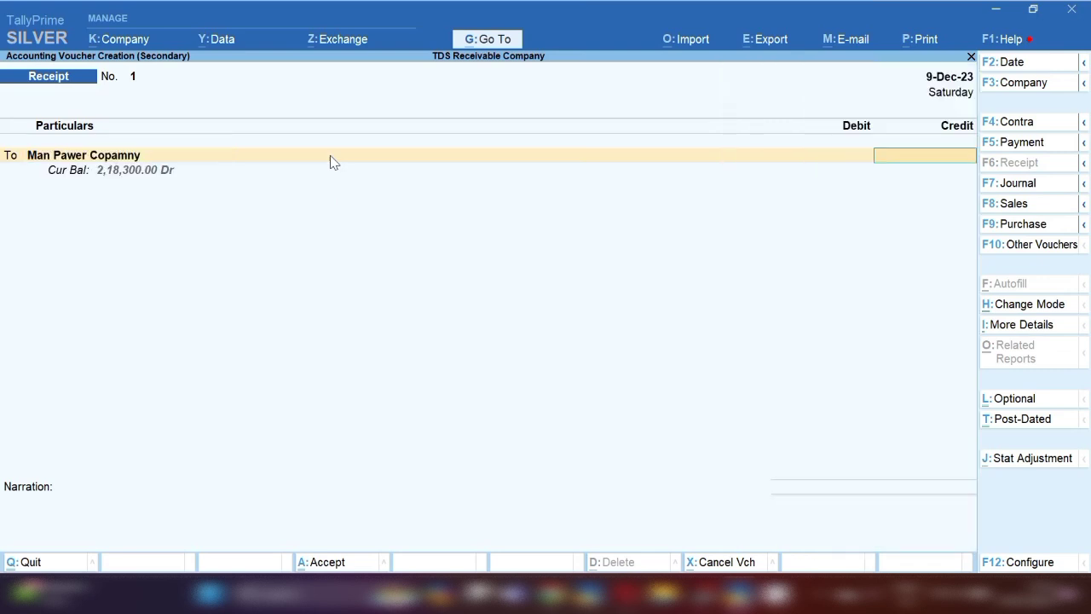
- Credit Man Pawer Copamny with 1,59,300 and allocate the full amount as Agst Ref to bill 1
type("159300")
key("Return")
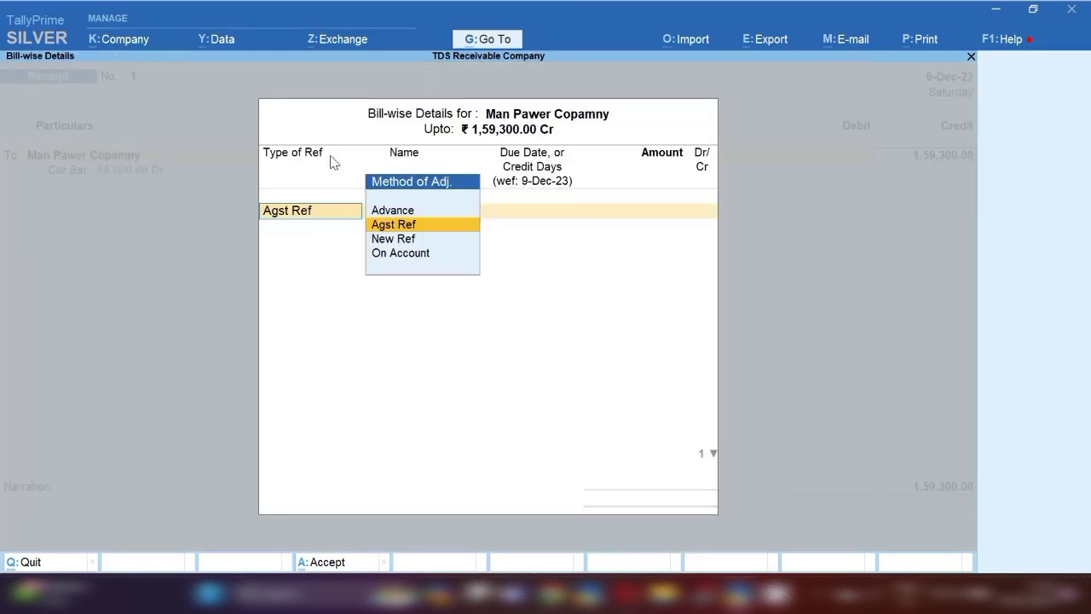
key("Return")
key("Return")
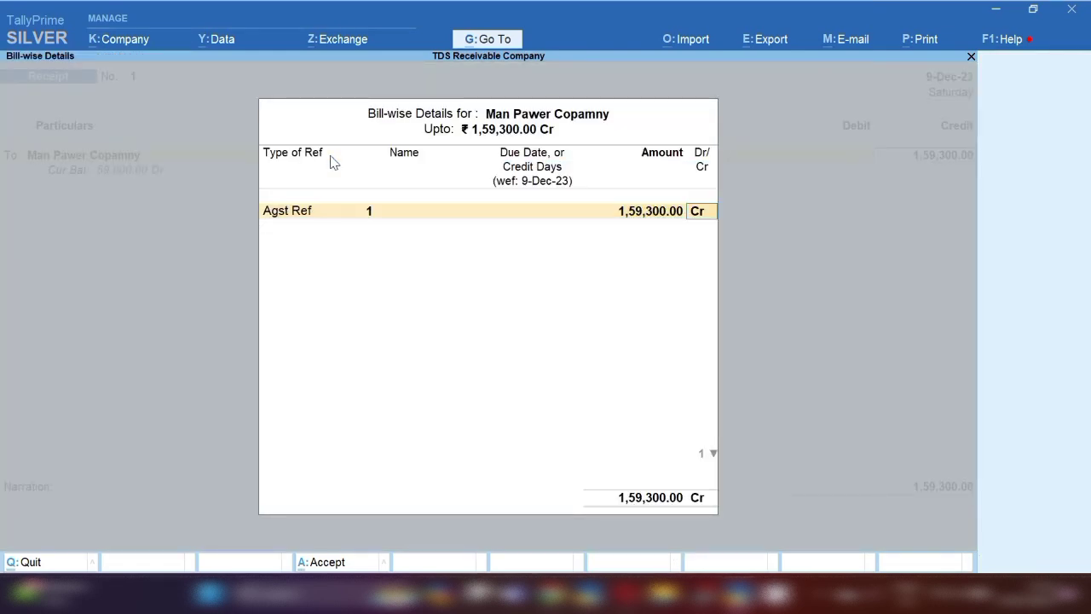
key("Return")
- Debit the TDS Receivable ledger with 2,700 in the receipt
type("Td")
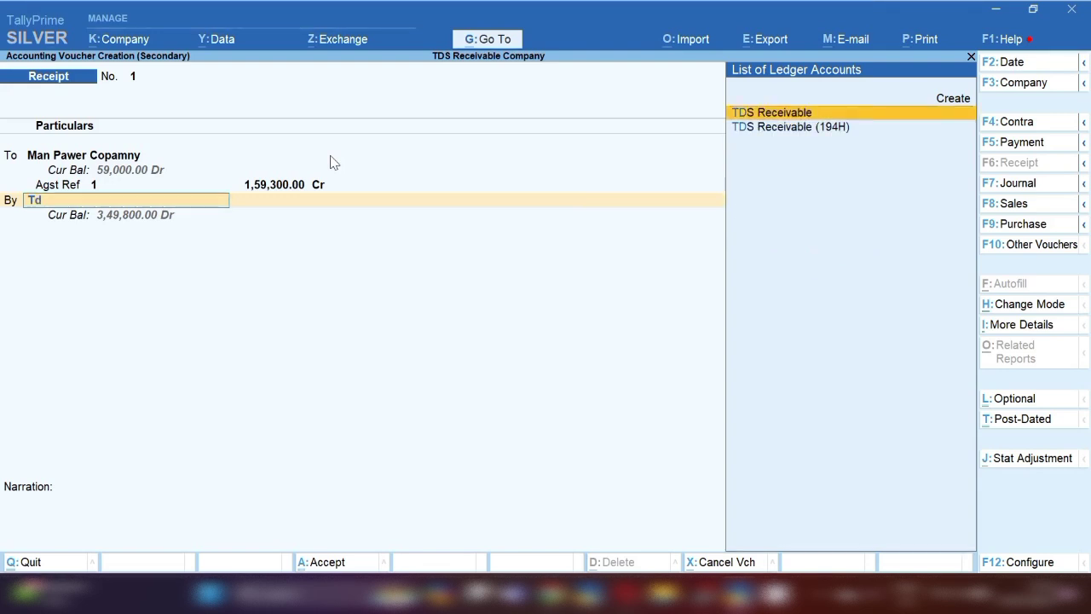
key("Return")
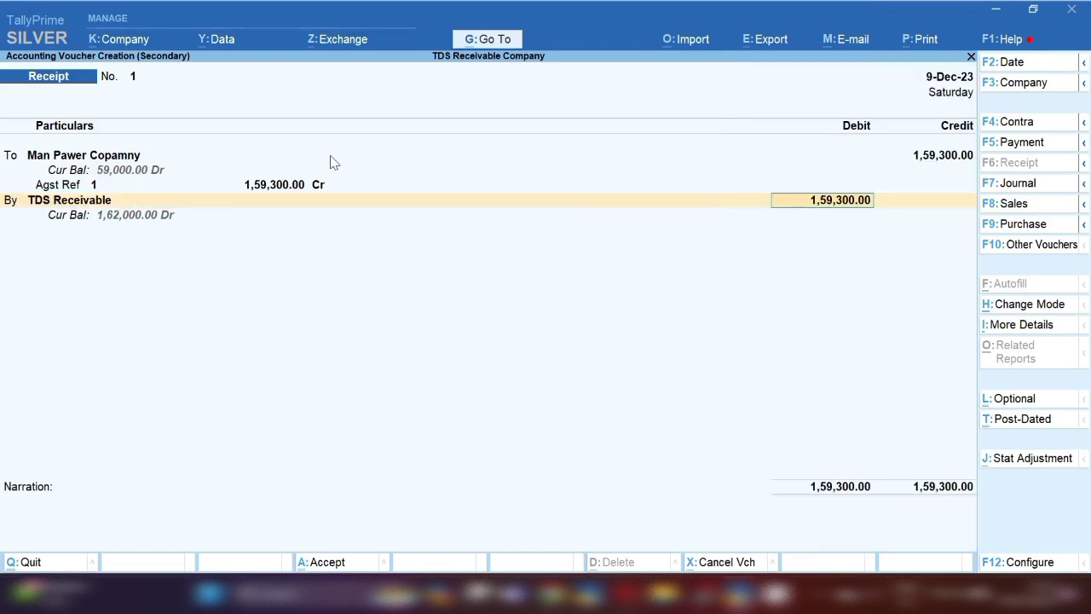
type("2700")
key("Return")
- Debit Sbi with 1,56,600, accept the default bank allocation, and save the receipt without a narration
key("Return")
key("Return")
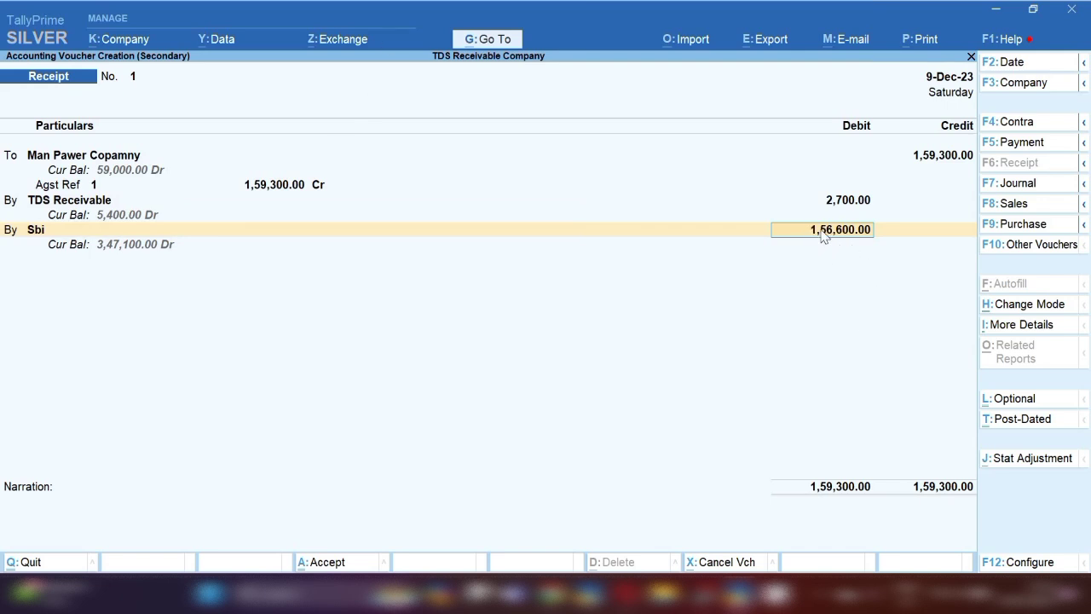
key("Return")
key("Return")
key("Return")
key("Return")
key("Return")
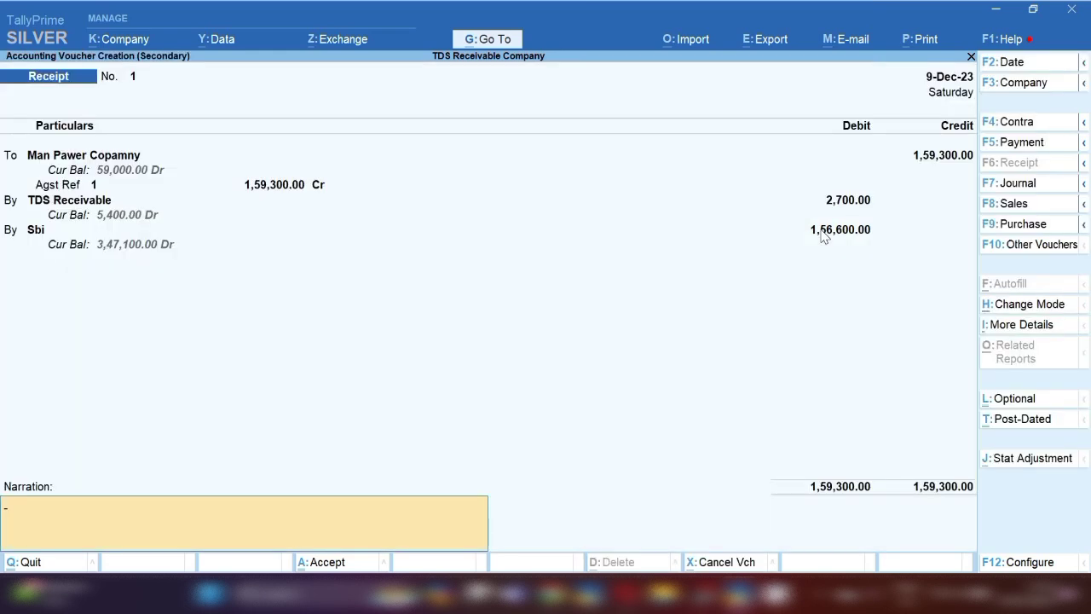
key("Return")
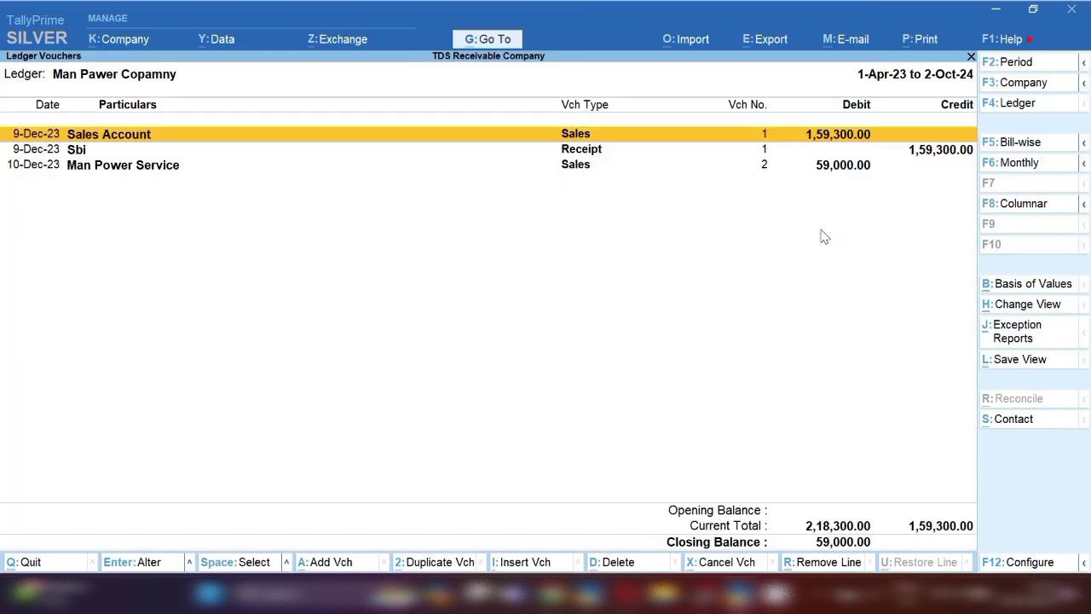
- Open the 10-Dec-23 Man Power Service sales voucher to check its amounts and close it without changes
left_click(846, 167)
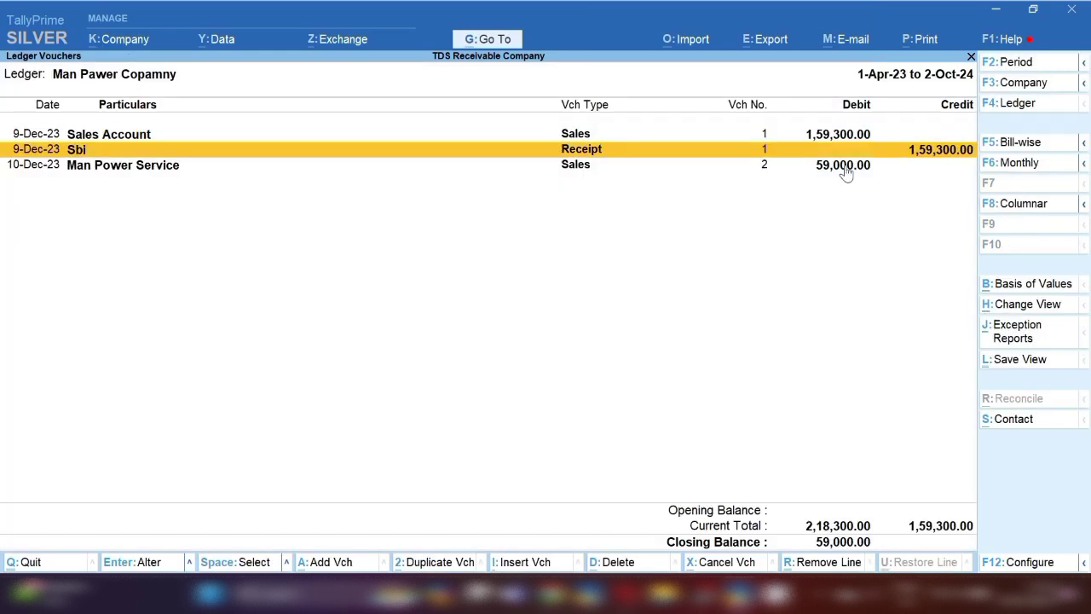
left_click(846, 167)
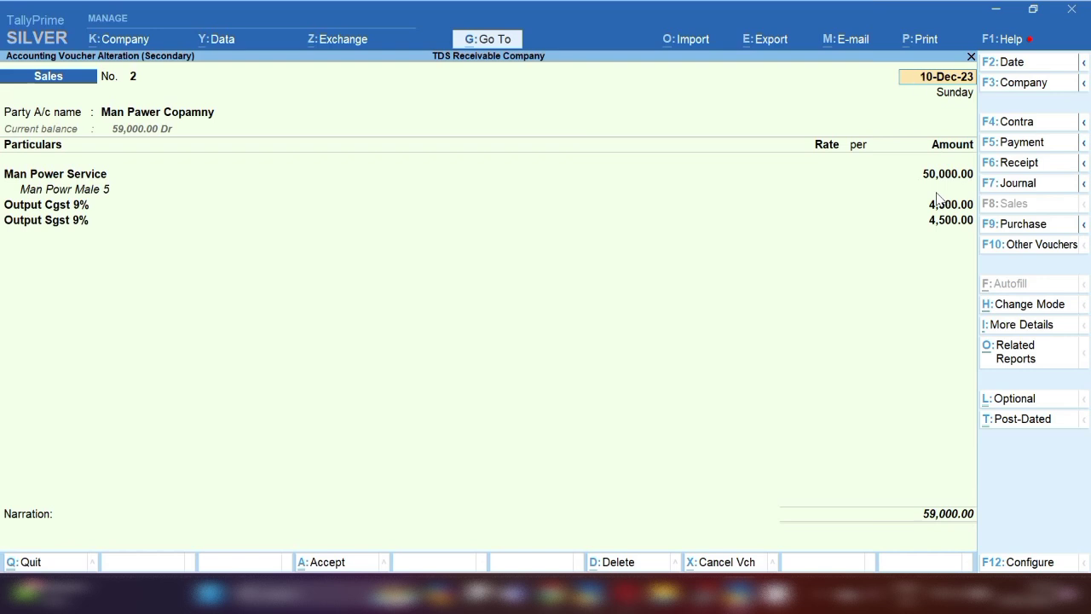
key("BackSpace")
key("Escape")
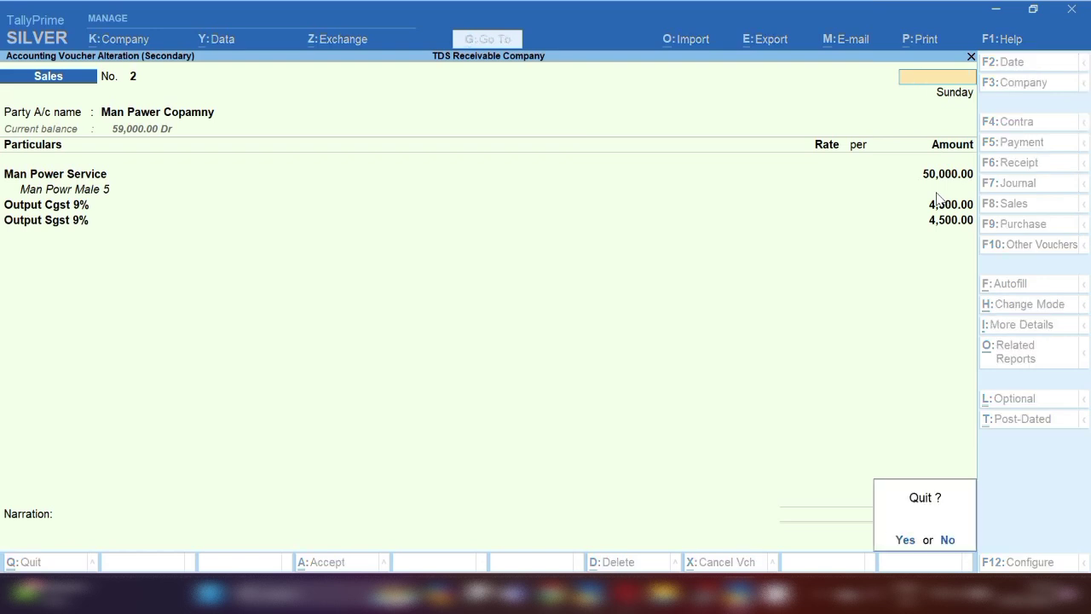
key("y")
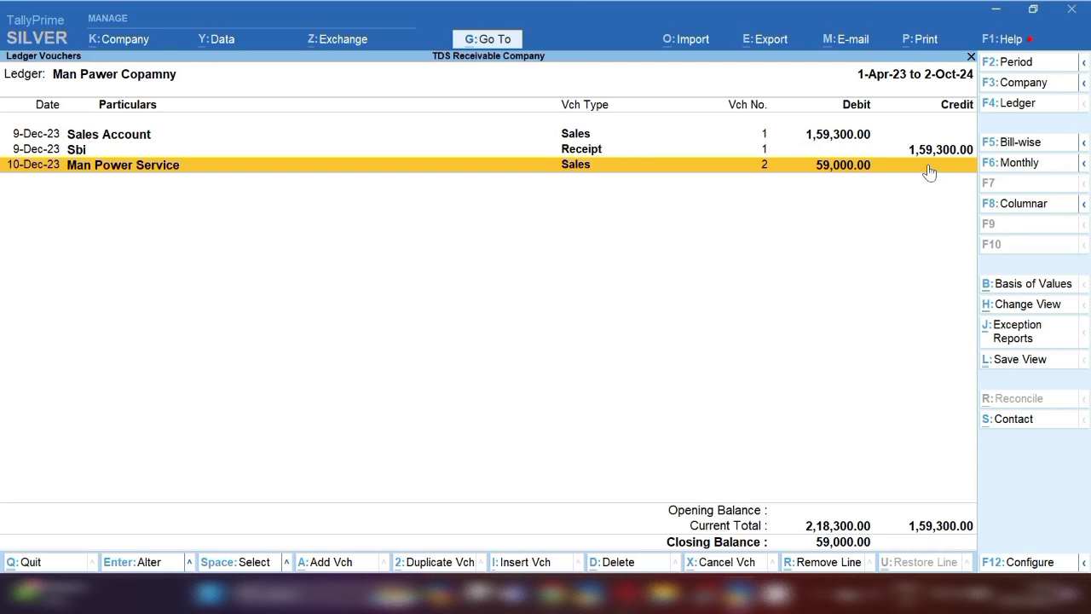
- Add another Receipt voucher dated 10-Dec-23 from the ledger report and select Man Pawer Copamny as the credited ledger
key("alt+a")
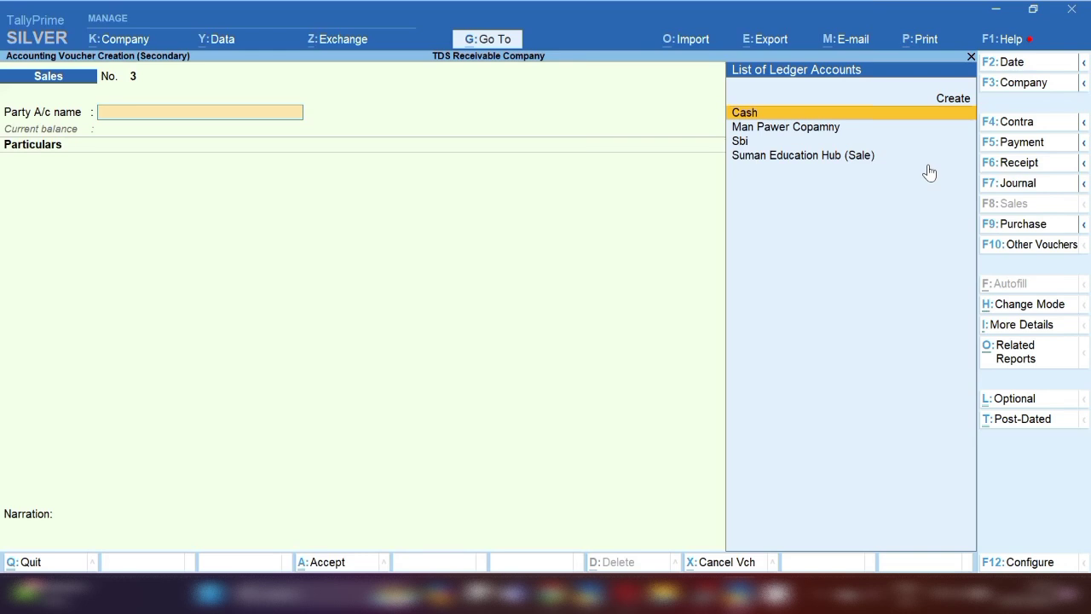
left_click(1036, 166)
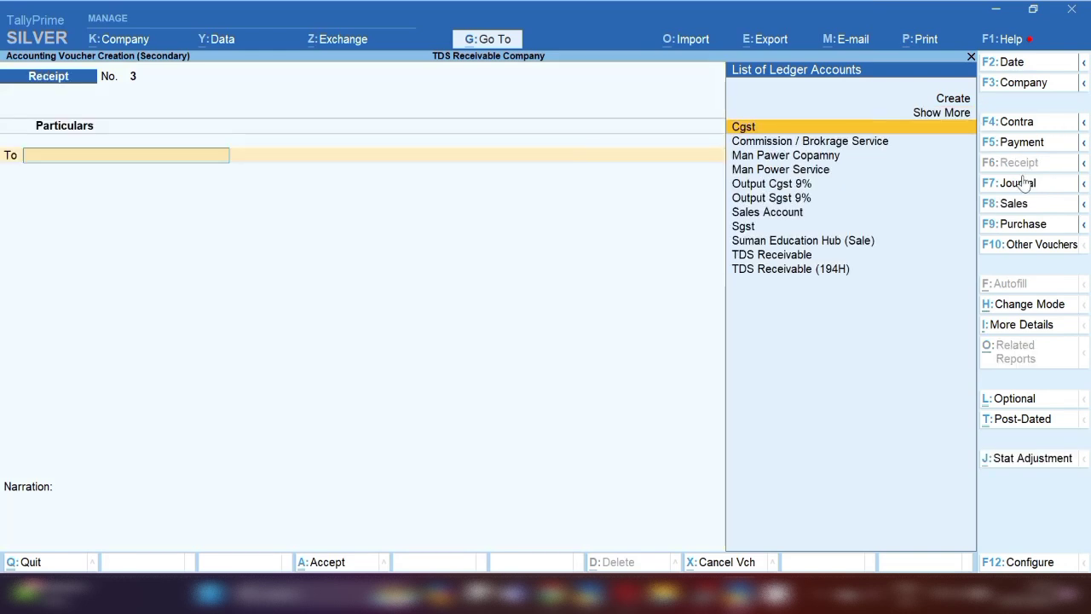
type("M")
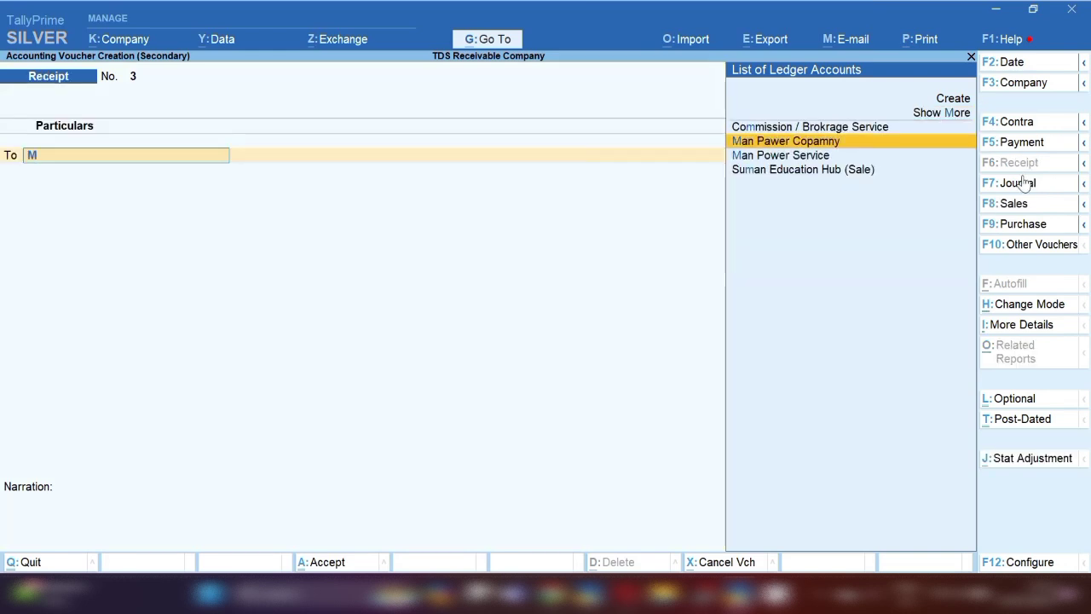
key("Return")
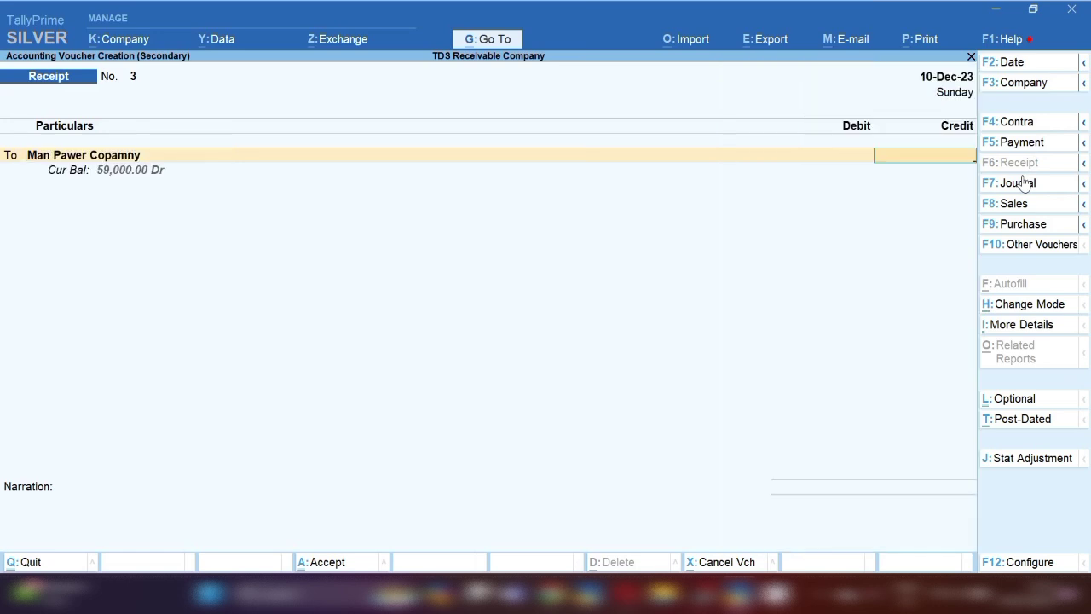
- Credit Man Pawer Copamny with 59,000 and allocate the full amount as Agst Ref to bill 2
type("59000")
key("Return")
key("Return")
key("Return")
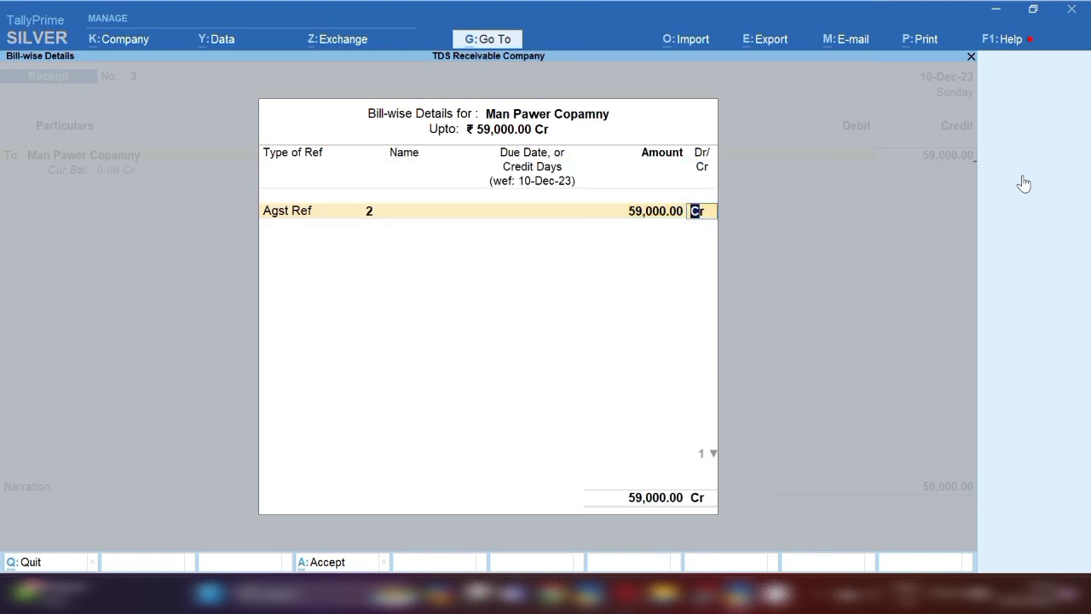
key("Return")
- Debit the TDS Receivable ledger with 1,000 in the second receipt
type("Td")
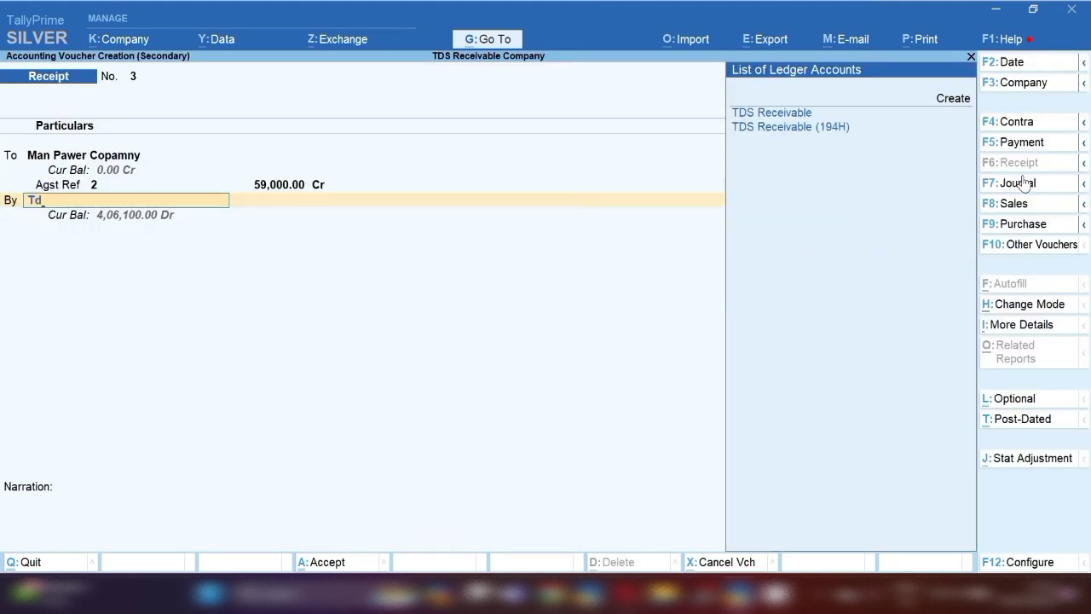
key("Return")
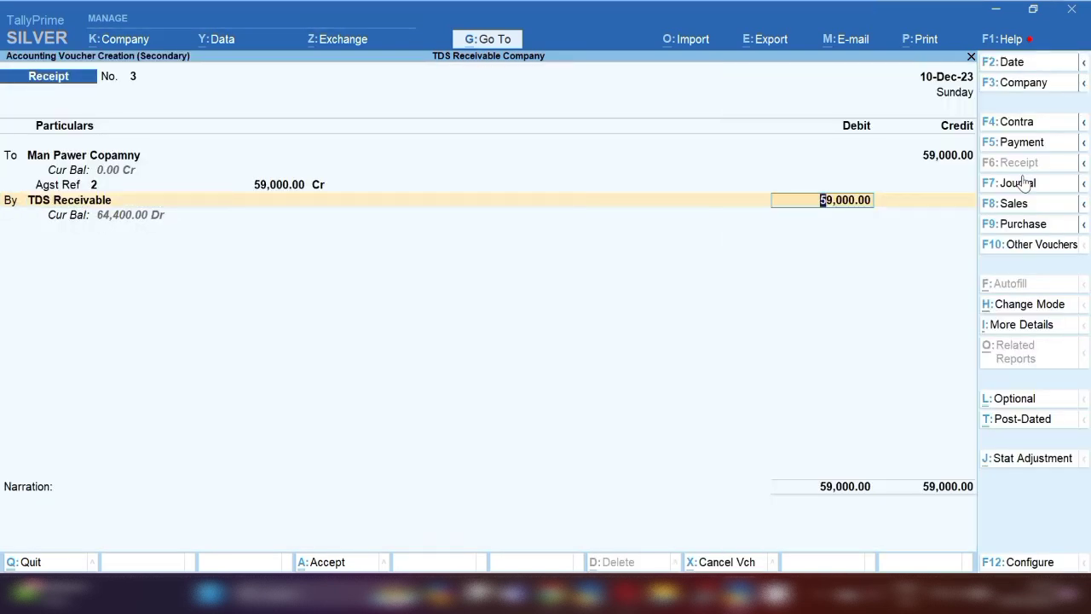
type("1000")
key("Return")
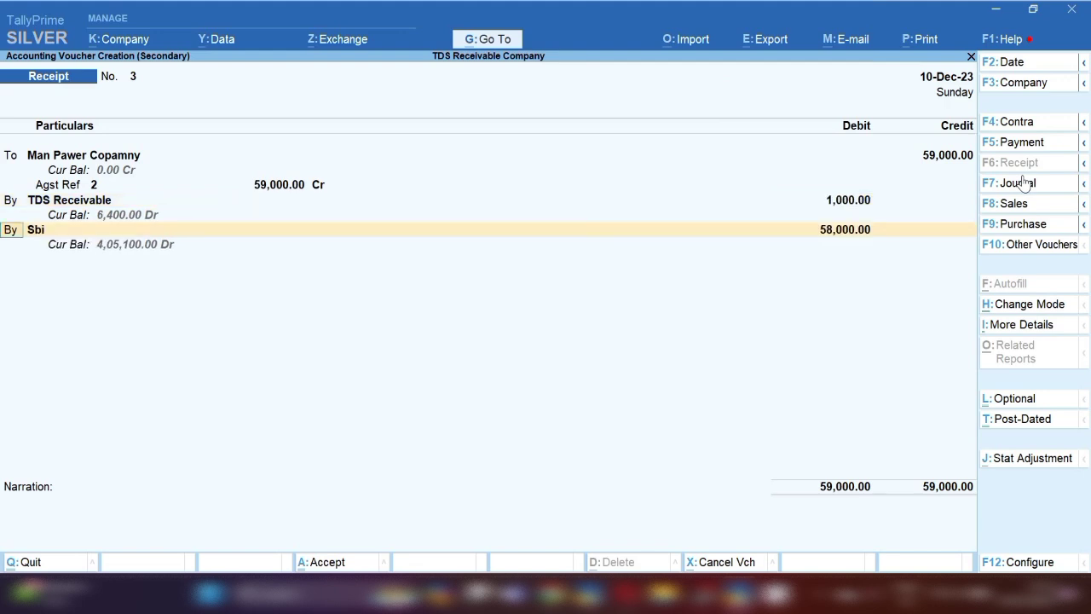
- Debit Sbi with 58,000 as Cheque/DD, leave the instrument number and bank name blank, and save the receipt
key("Return")
key("Return")
key("Return")
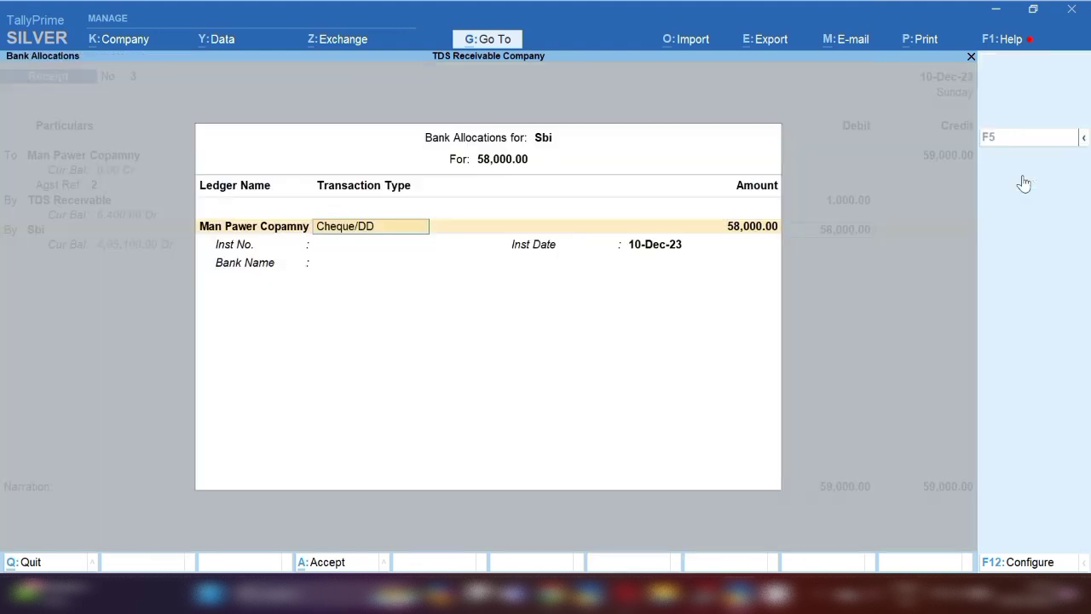
key("Return")
key("Return")
key("Return")
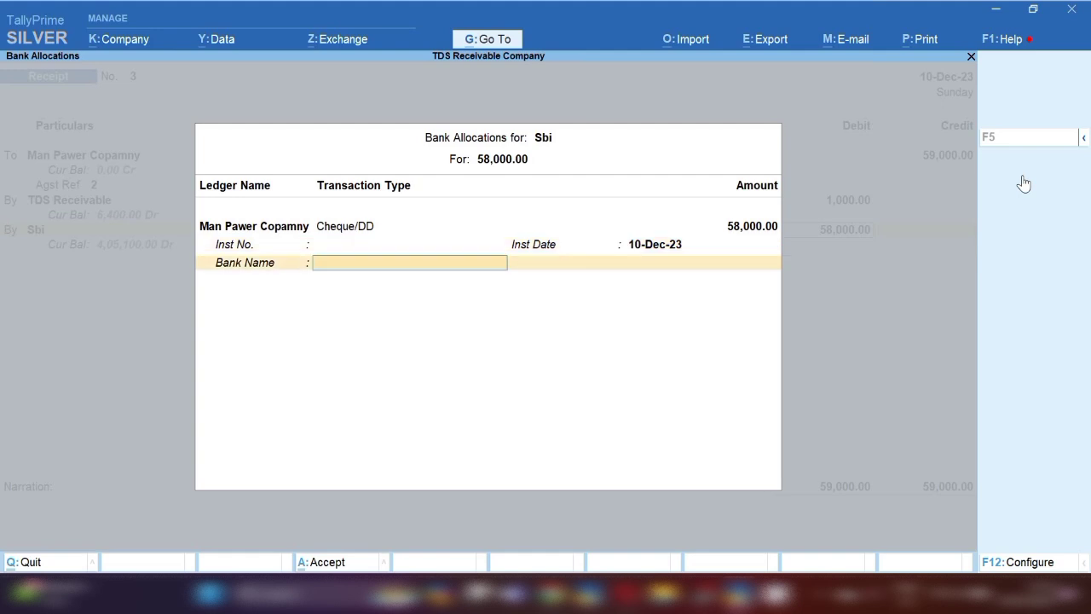
key("Return")
key("Return")
key("Return")
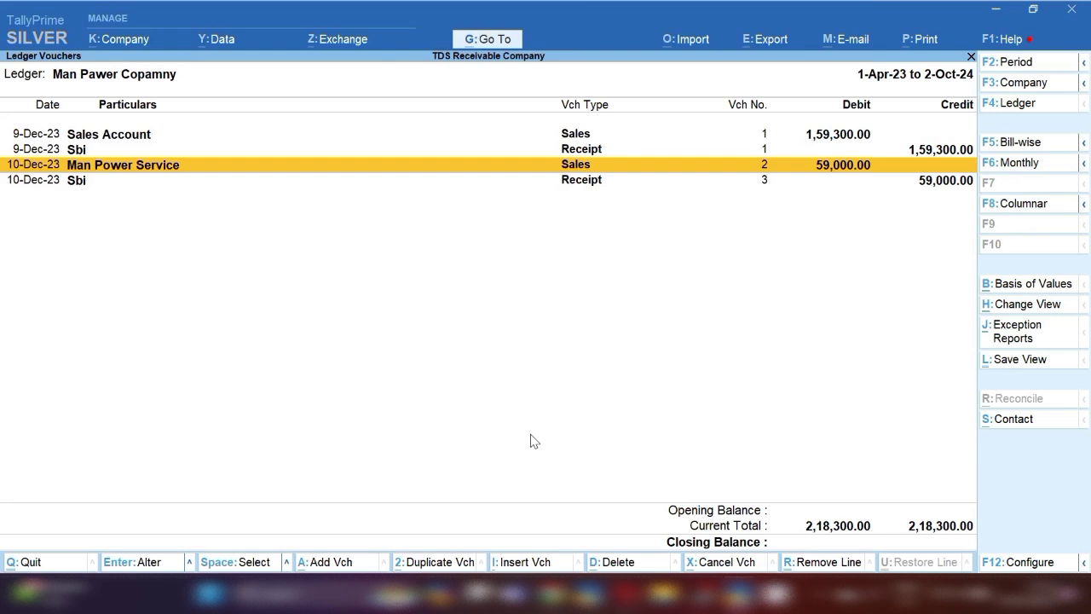
- Open the Ledger Vouchers report for the TDS Receivable ledger to review its receipt entries
key("alt+a")
type("TDS")
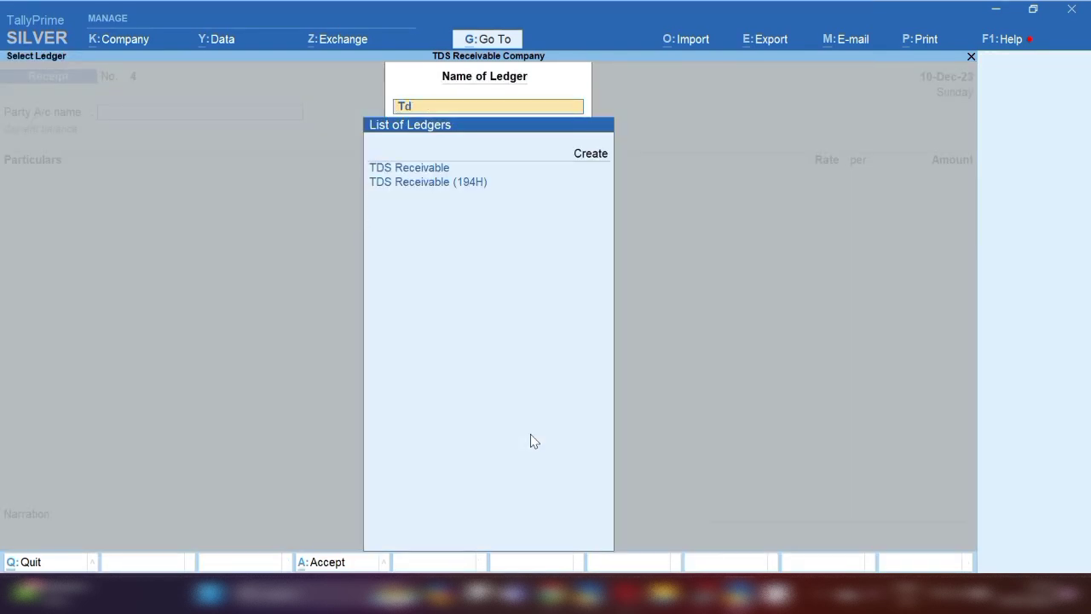
key("Return")
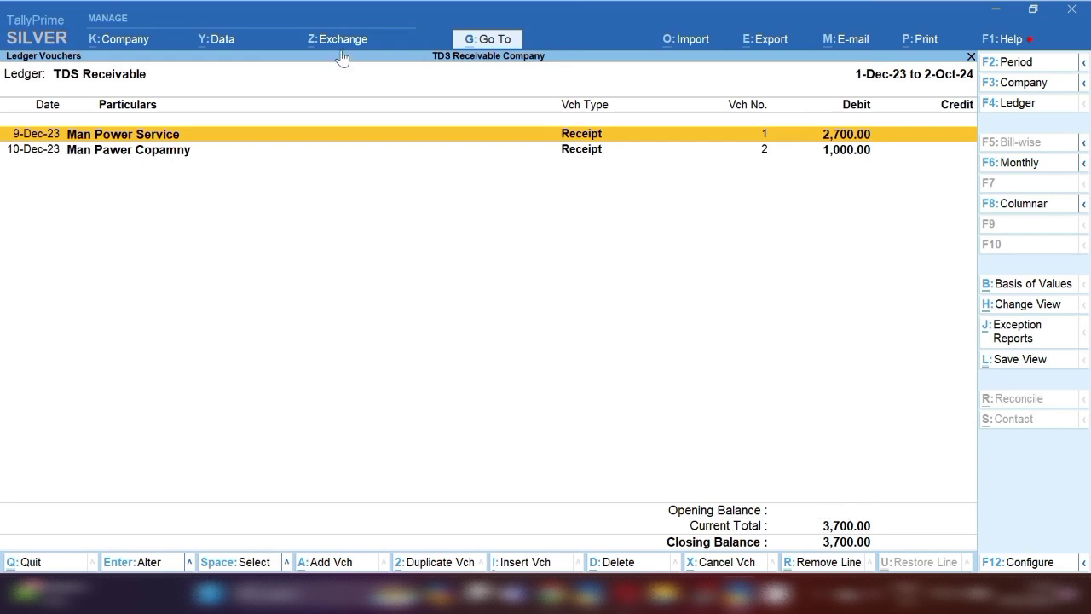
- Open the Balance Sheet and drill down through Current Assets into Sundry Debtors
left_click(501, 40)
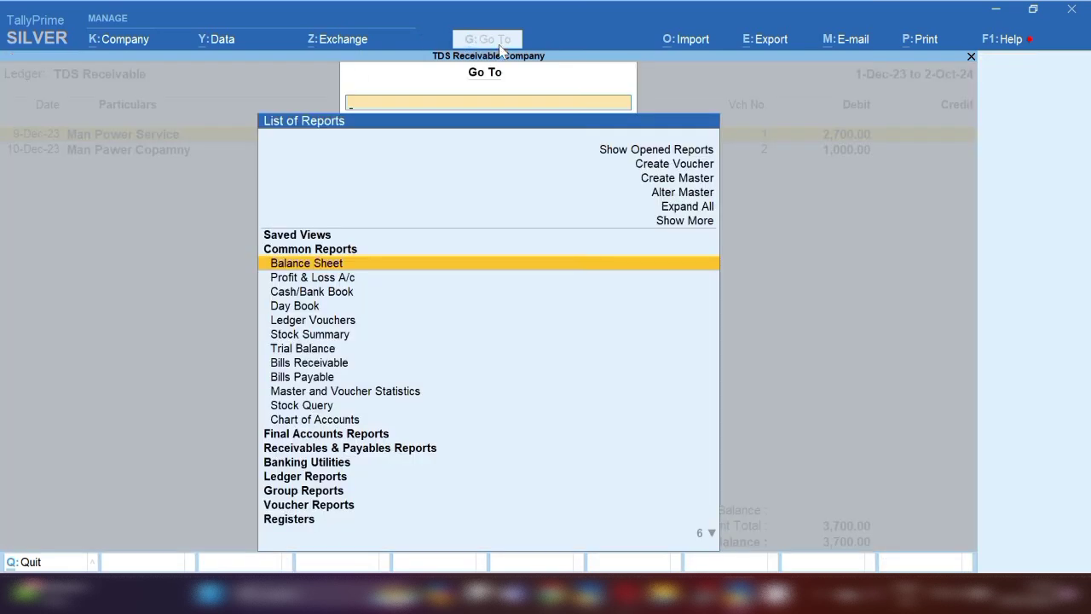
key("Return")
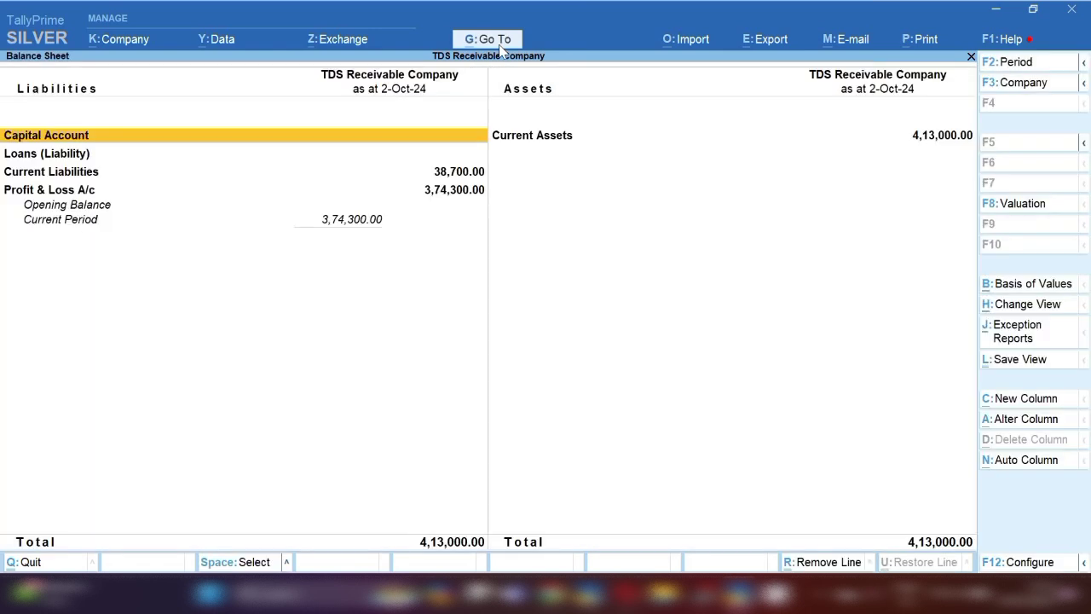
key("Right")
key("Return")
key("Down")
key("Return")
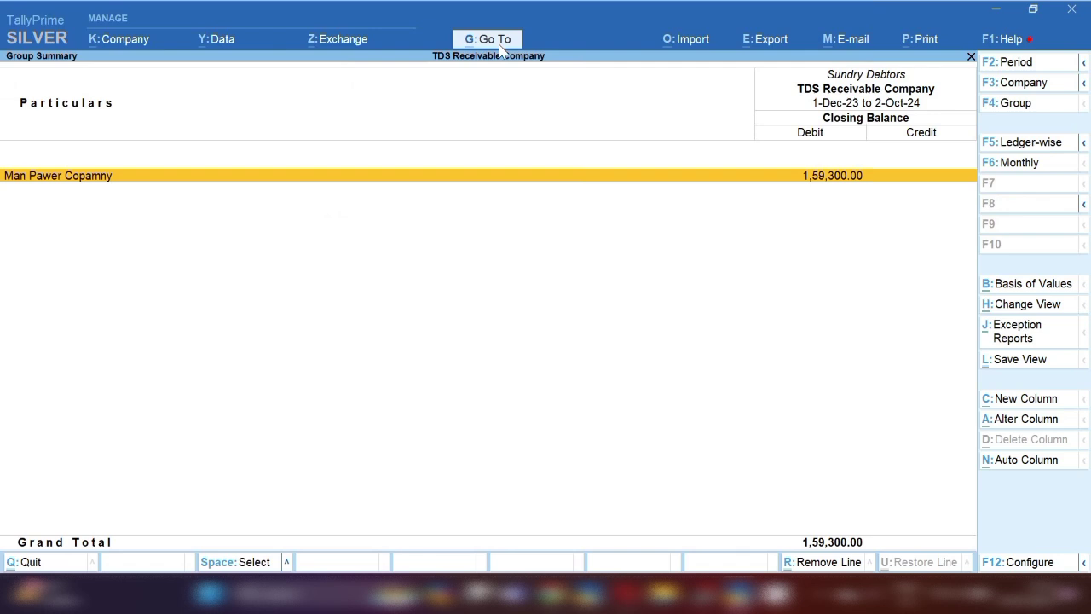
- Return to the Balance Sheet, reopen Current Assets, and go to the TDS Receivable balance
key("Escape")
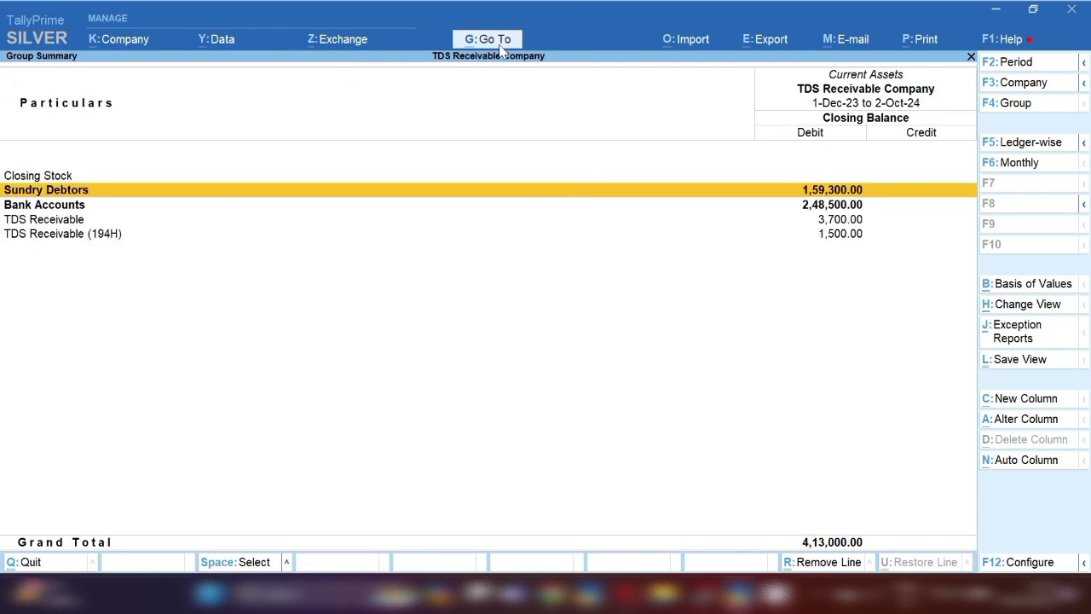
key("Escape")
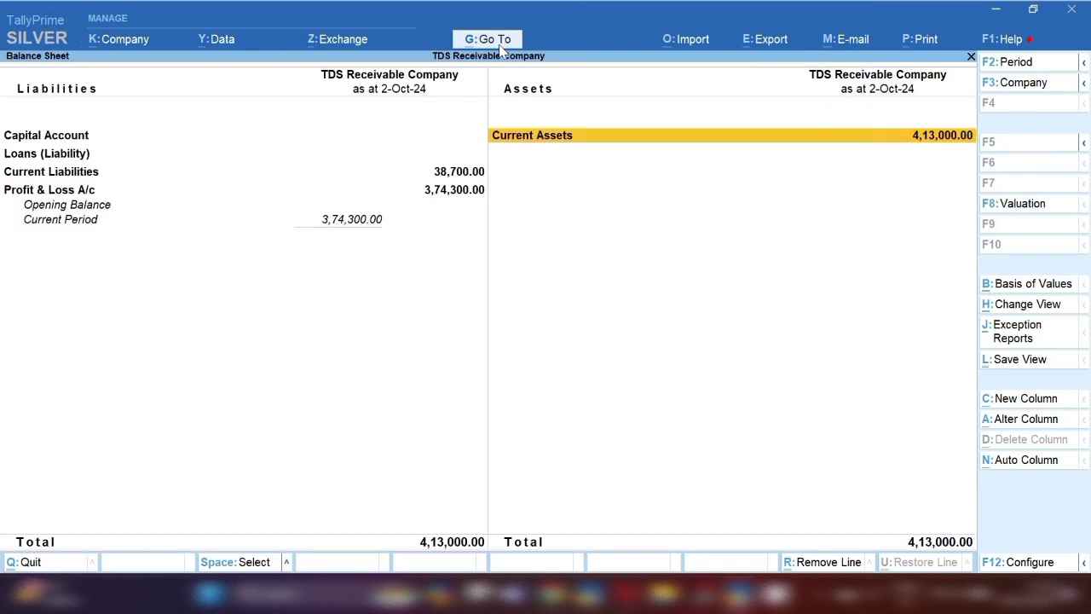
key("Return")
key("Down")
key("Down")
key("Down")
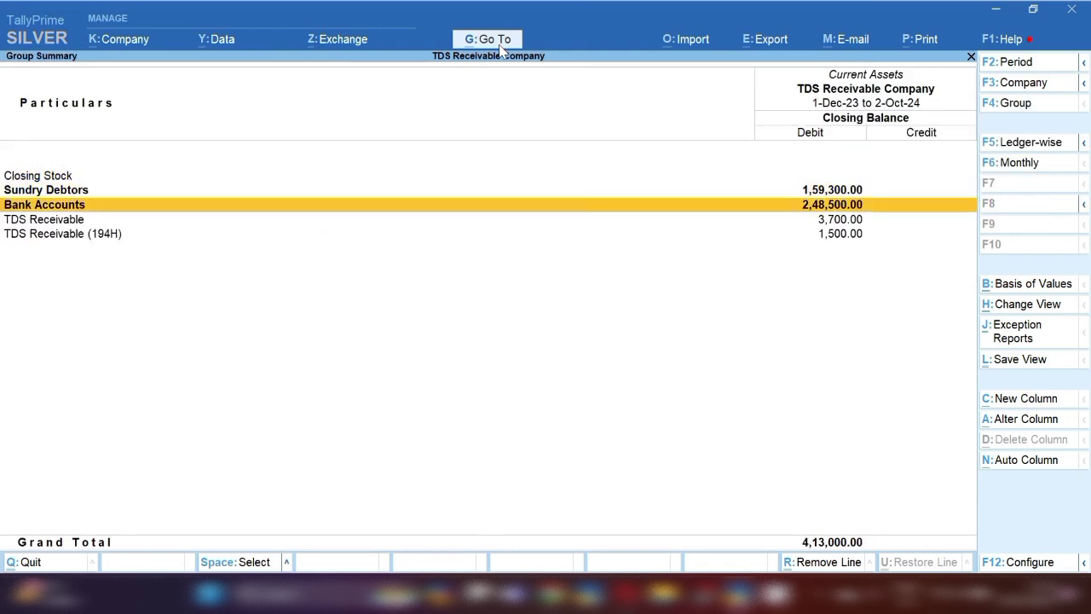
- Drill into the TDS Receivable ledger's monthly summary, and switch to the Triveni Trading Company window
key("Return")
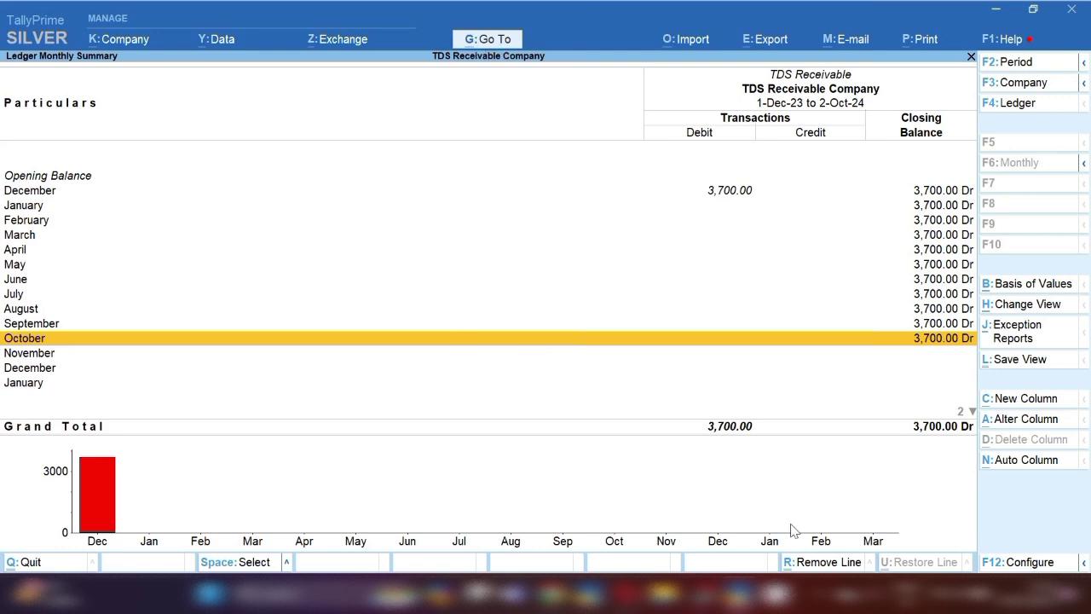
left_click(823, 594)
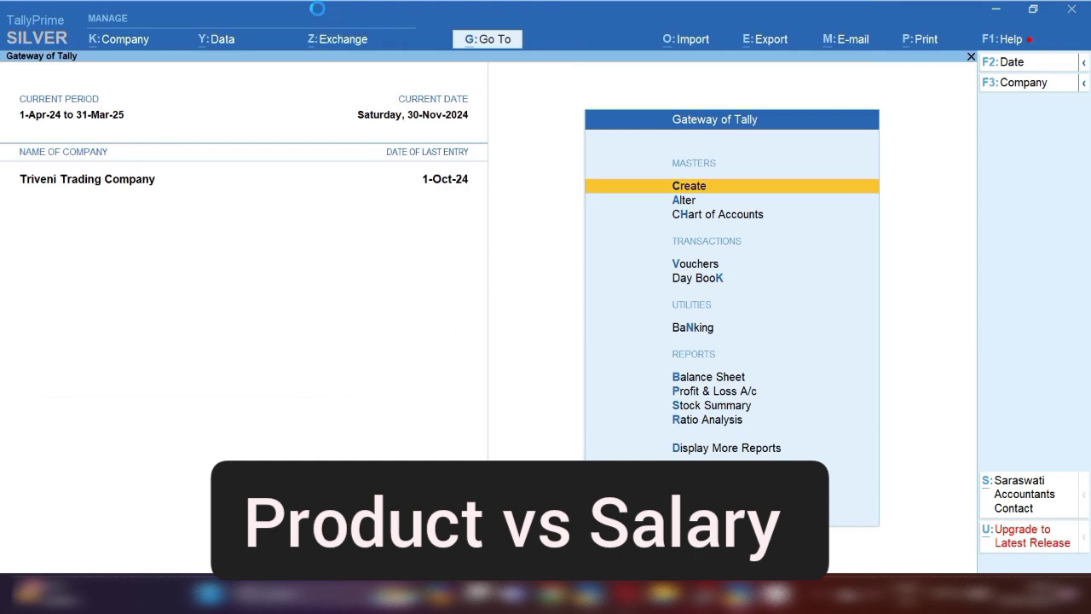
key("Return")
key("Down")
key("Return")
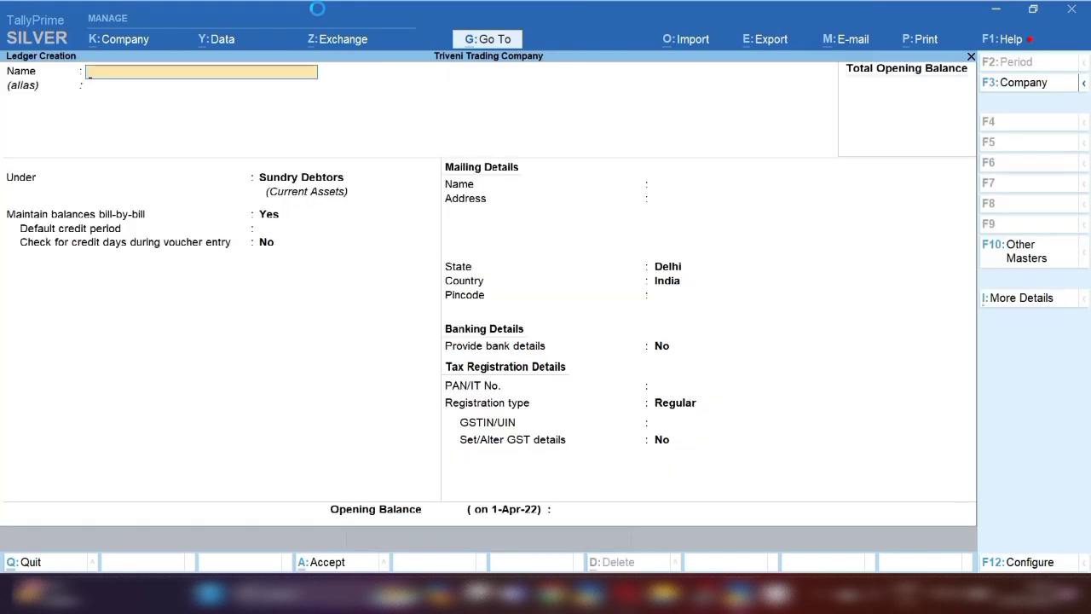
key("Escape")
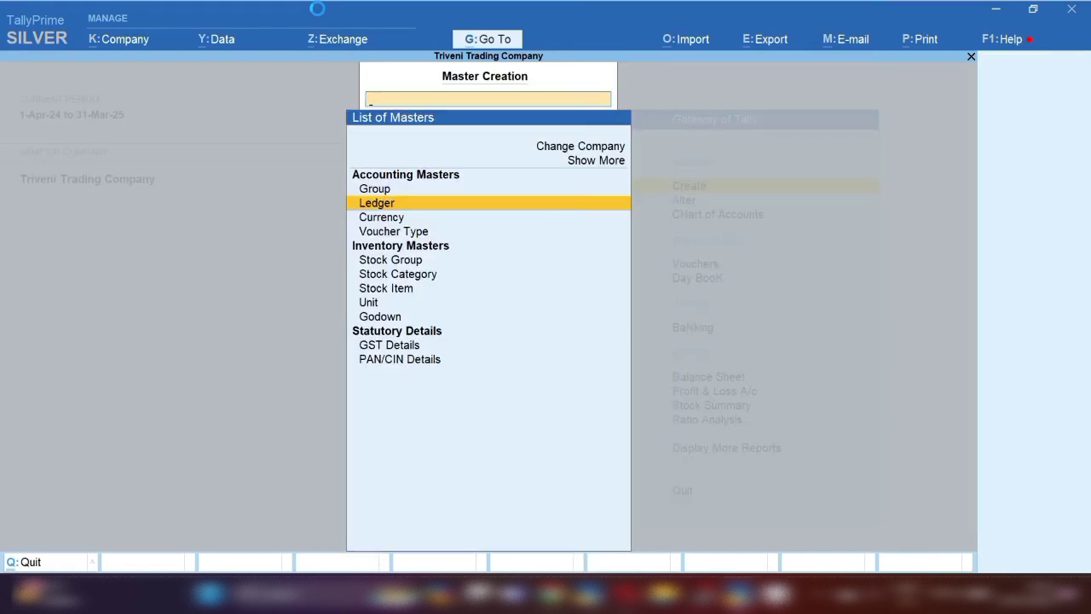
key("Escape")
- Open the employee's salary expense ledger for alteration
key("Down")
key("Return")
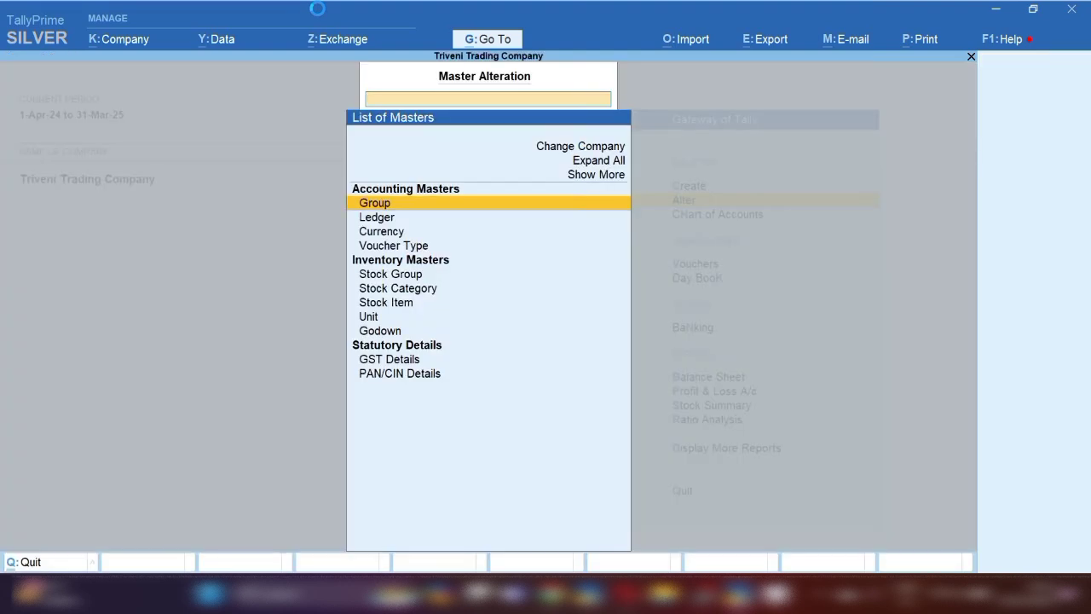
key("Down")
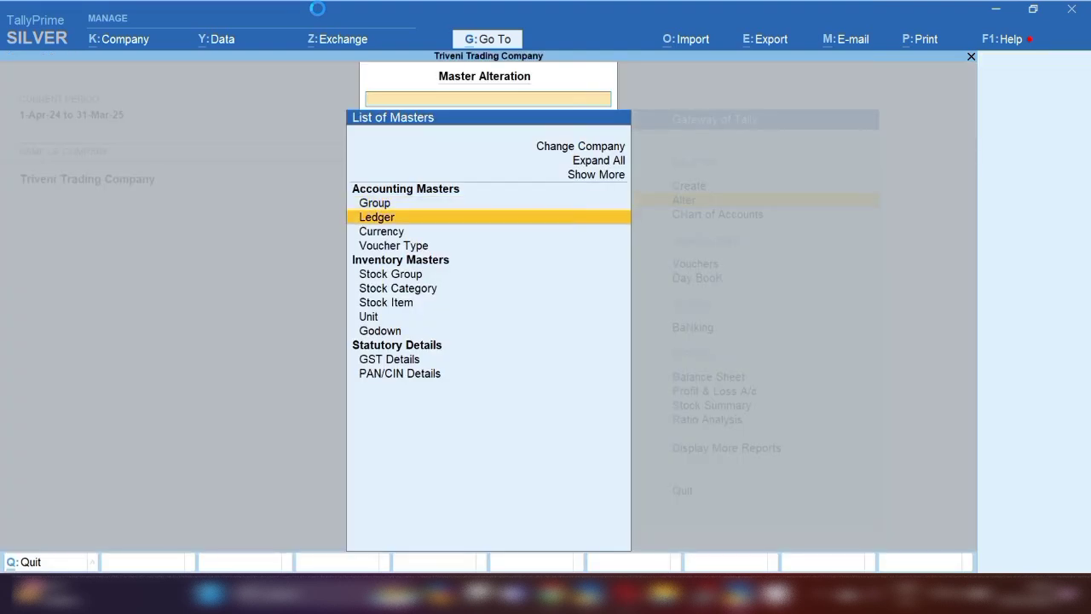
key("Return")
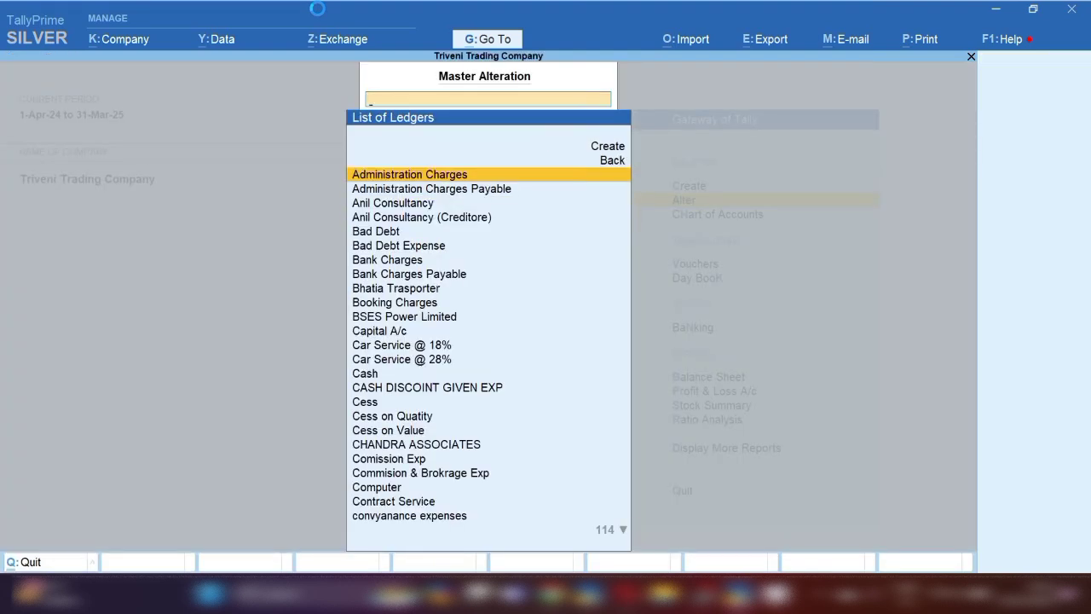
type("Suman")
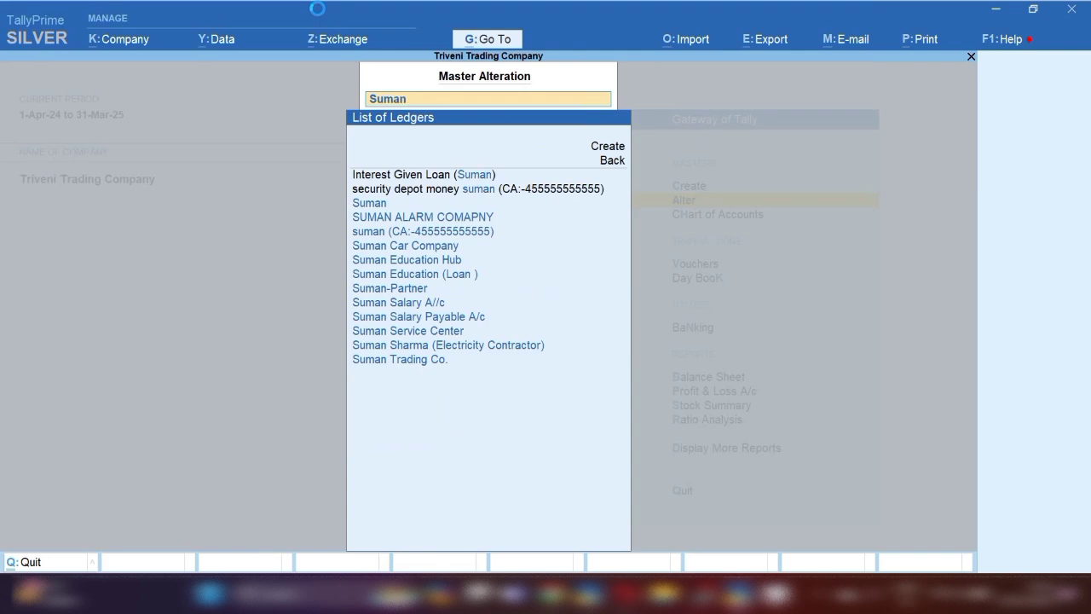
key("Down")
key("Down")
key("Down")
key("Down")
key("Down")
key("Down")
key("Down")
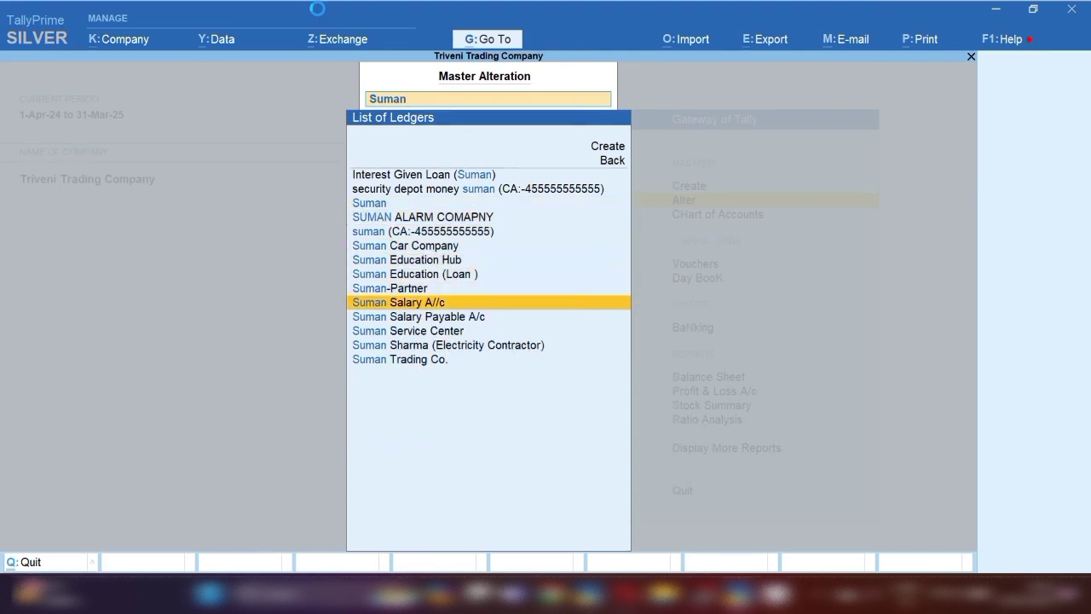
key("Return")
- Place the employee's salary expense ledger under Indirect Expenses and save it
key("Return")
key("Return")
type("indi")
key("Down")
key("Down")
key("Return")
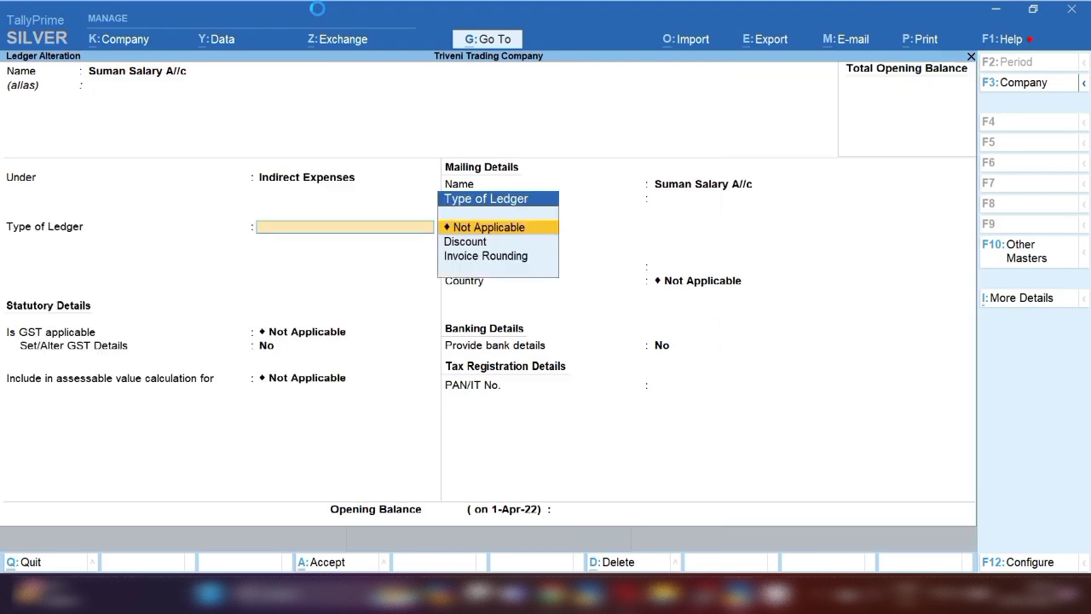
key("ctrl+a")
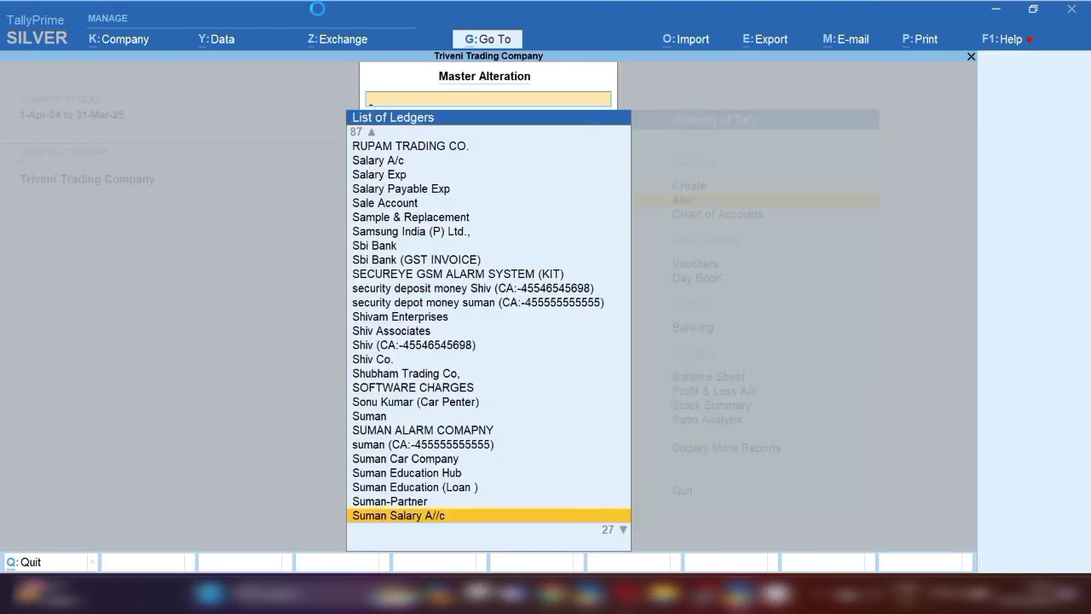
- Open the employee's Salary Payable ledger for alteration to check its group, and exit without saving
type("Suman")
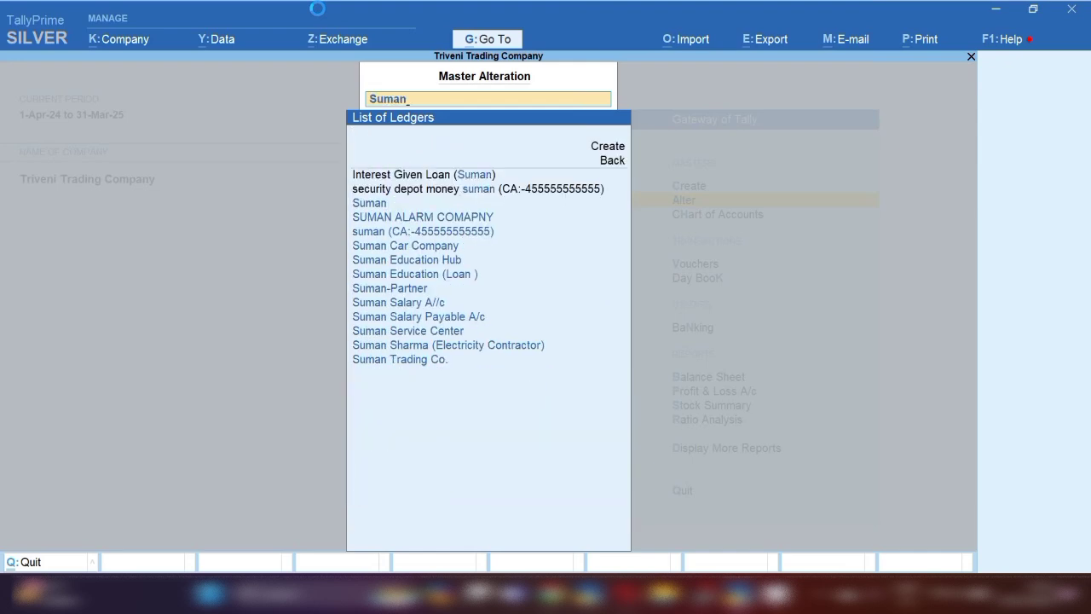
key("Down")
key("Down")
key("Down")
key("Down")
key("Down")
key("Down")
key("Down")
key("Down")
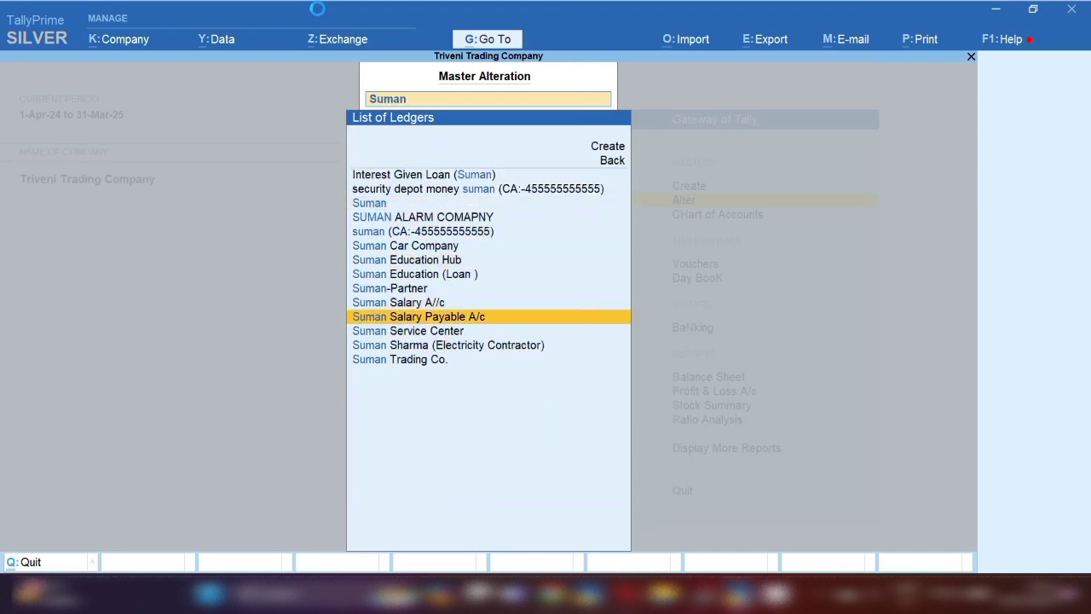
key("Return")
key("Return")
key("Return")
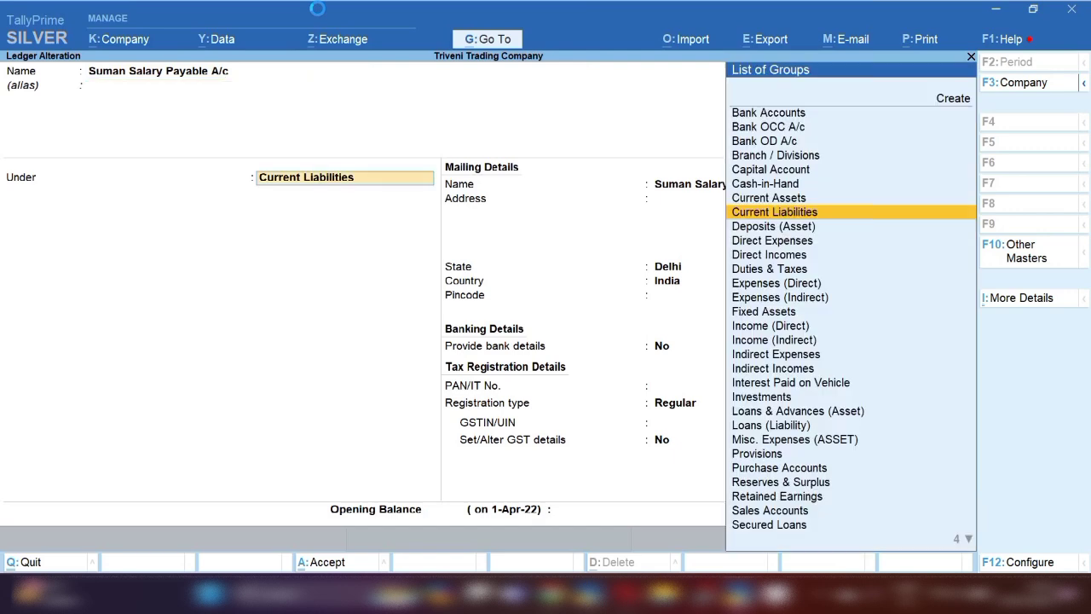
key("BackSpace")
key("Escape")
key("y")
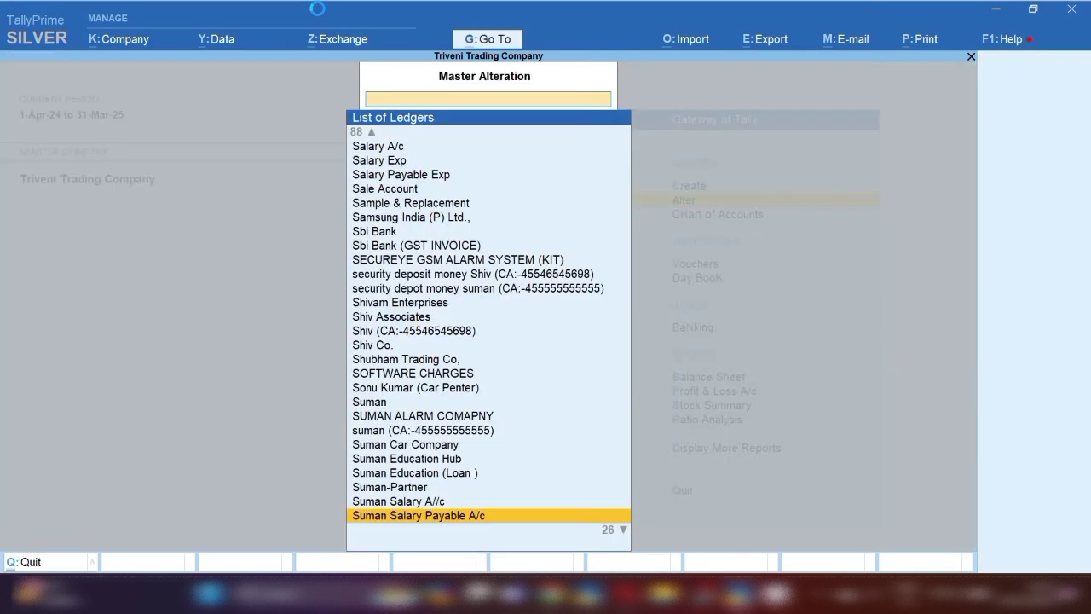
- Check the group of the ledger named only after the employee, and return to the Gateway of Tally
type("Suman")
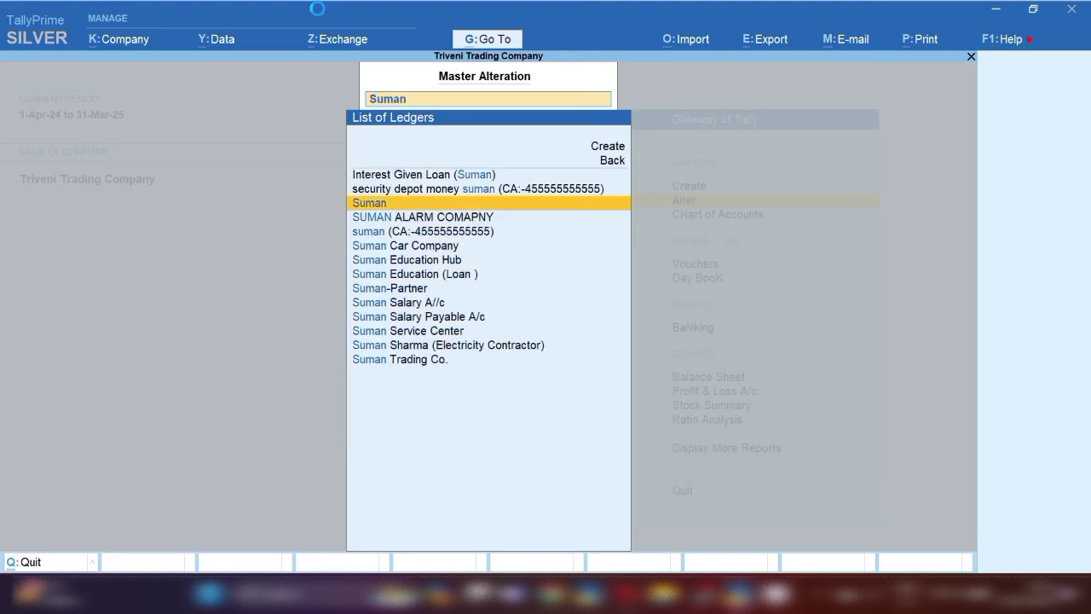
key("Return")
key("Return")
key("Return")
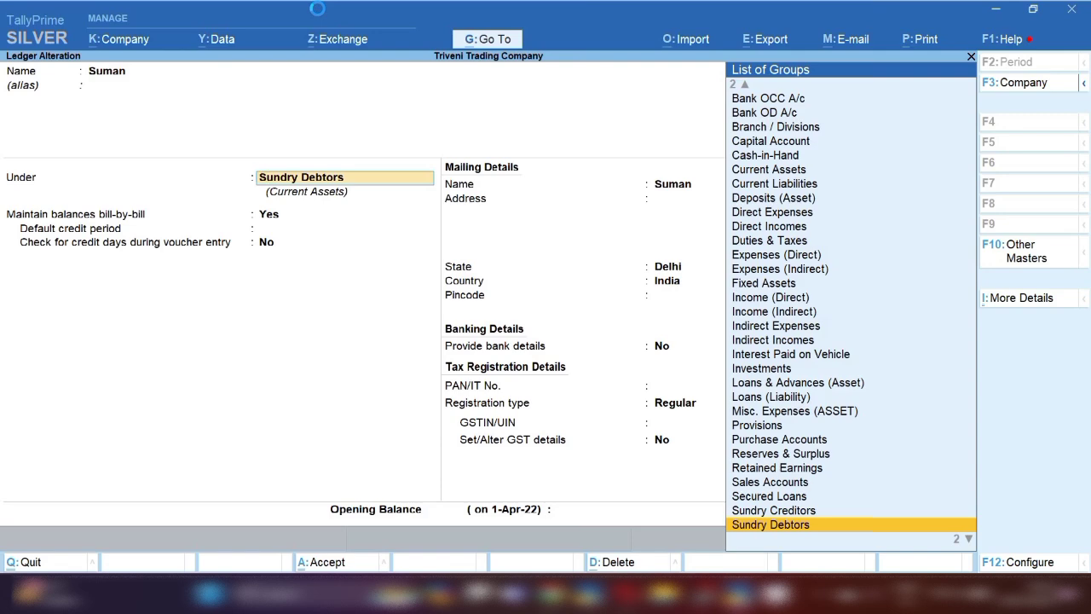
key("BackSpace")
key("Escape")
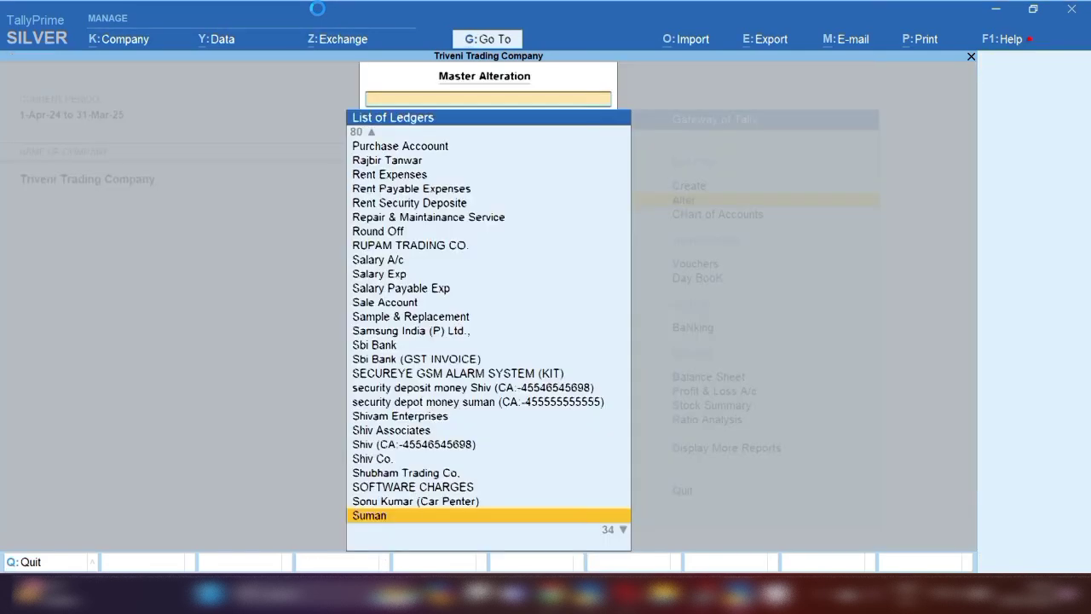
key("Escape")
key("Escape")
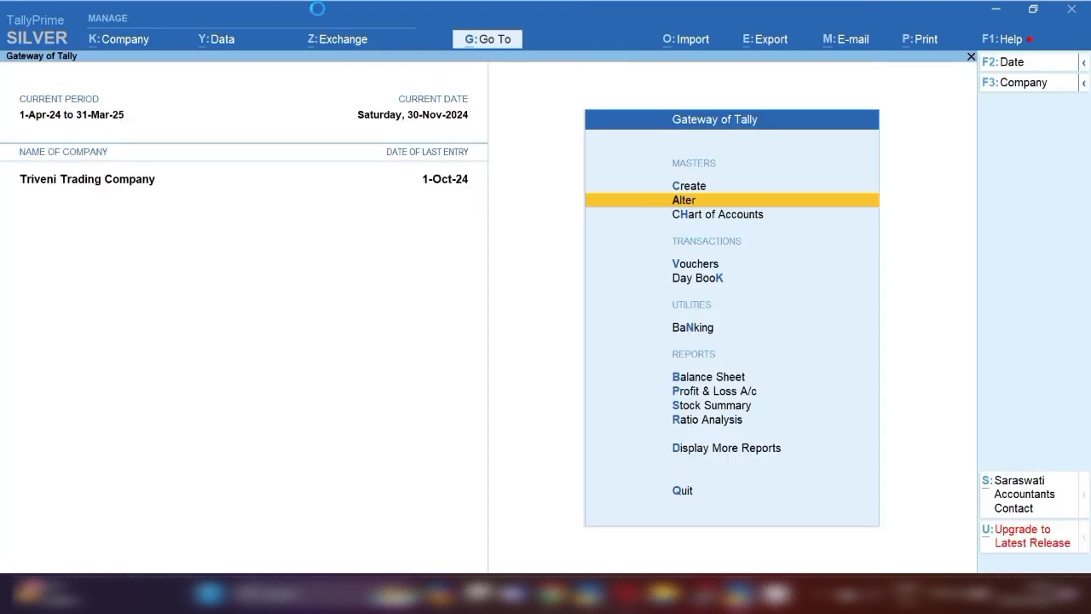
key("v")
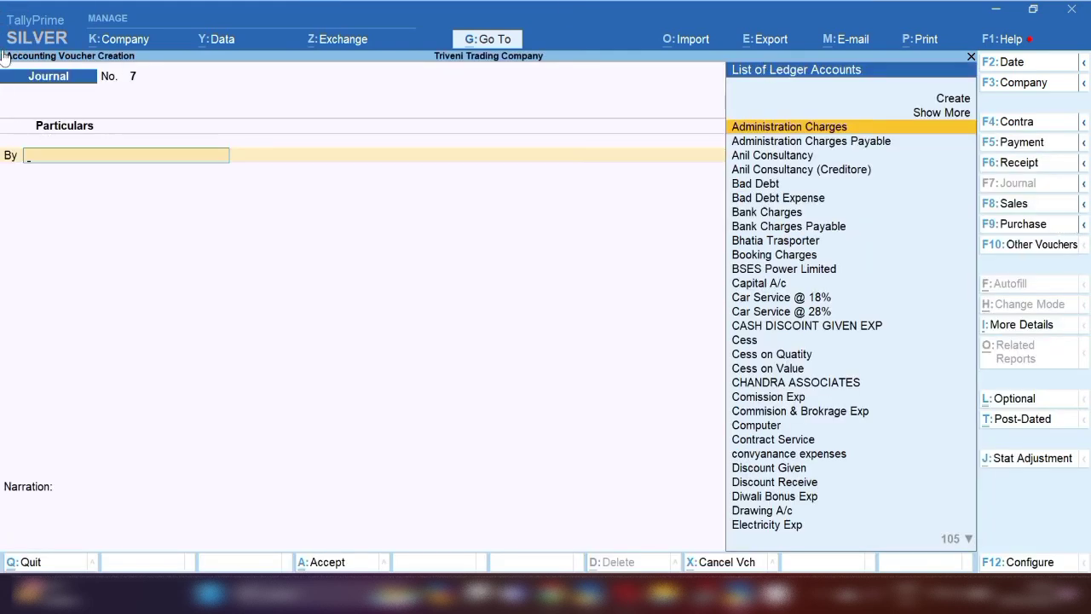
key("F2")
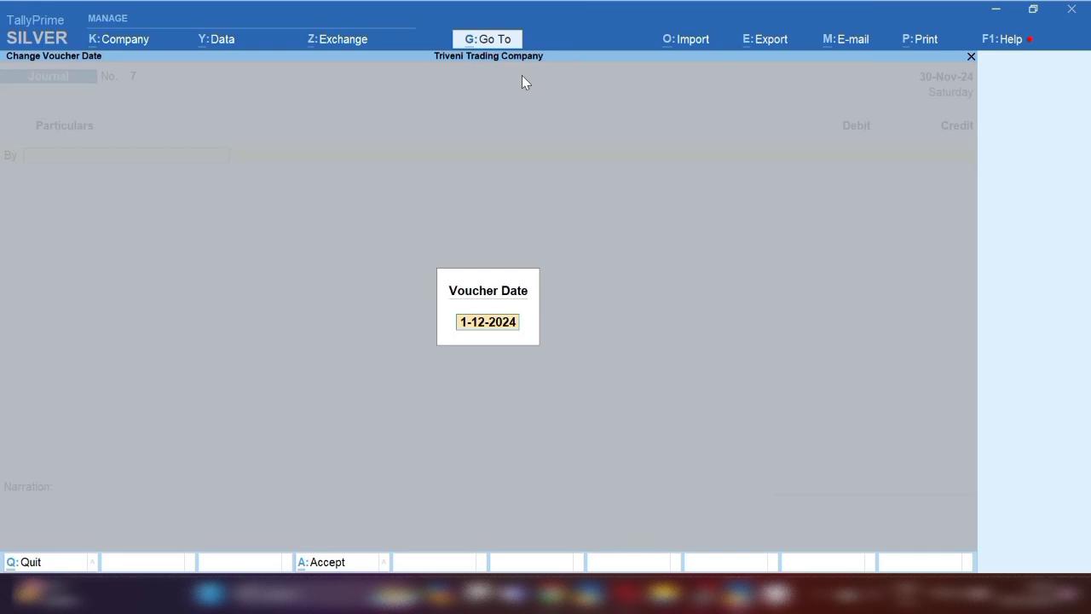
type("30.11.23")
key("Return")
key("Escape")
key("Escape")
key("Escape")
key("Escape")
key("n")
- Set the current period to 1-Apr-23 to 31-Mar-25
key("alt+F2")
key("BackSpace")
type("3")
key("Return")
key("Return")
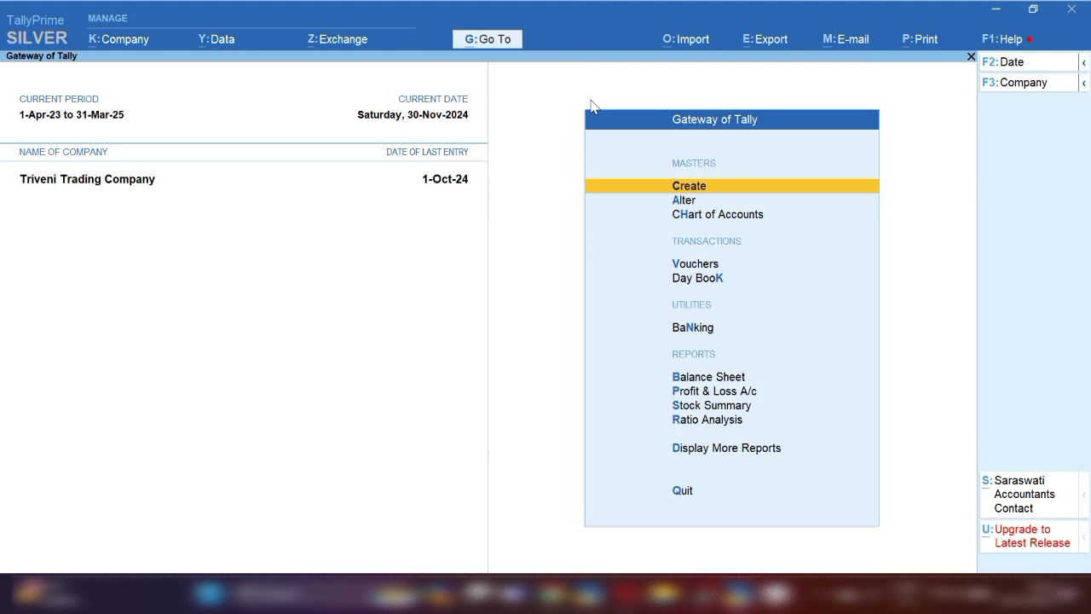
- Start a new journal voucher dated 30.11.23
key("v")
key("F2")
type("30.11.23")
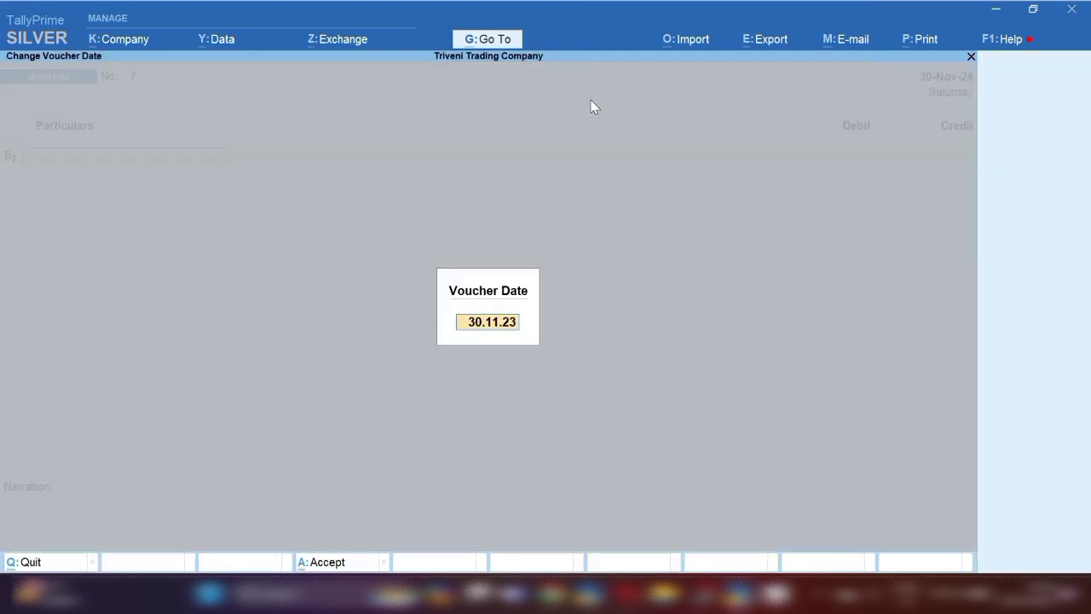
key("Return")
- Debit the employee's salary expense ledger with 50,000 in the journal voucher
type("Suma")
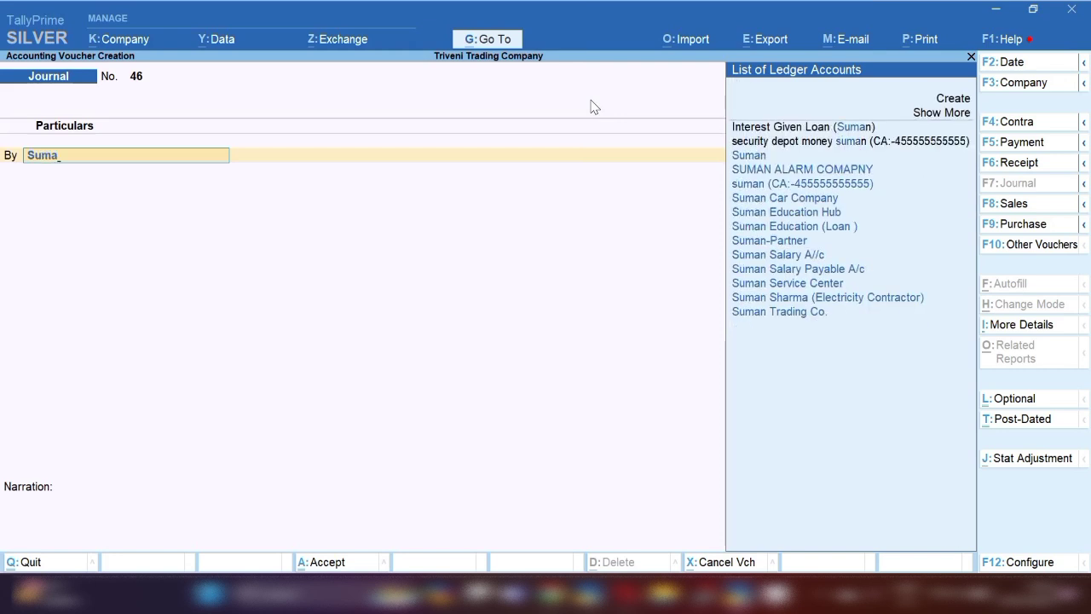
key("Down")
key("Down")
key("Down")
key("Down")
key("Down")
key("Down")
key("Down")
key("Down")
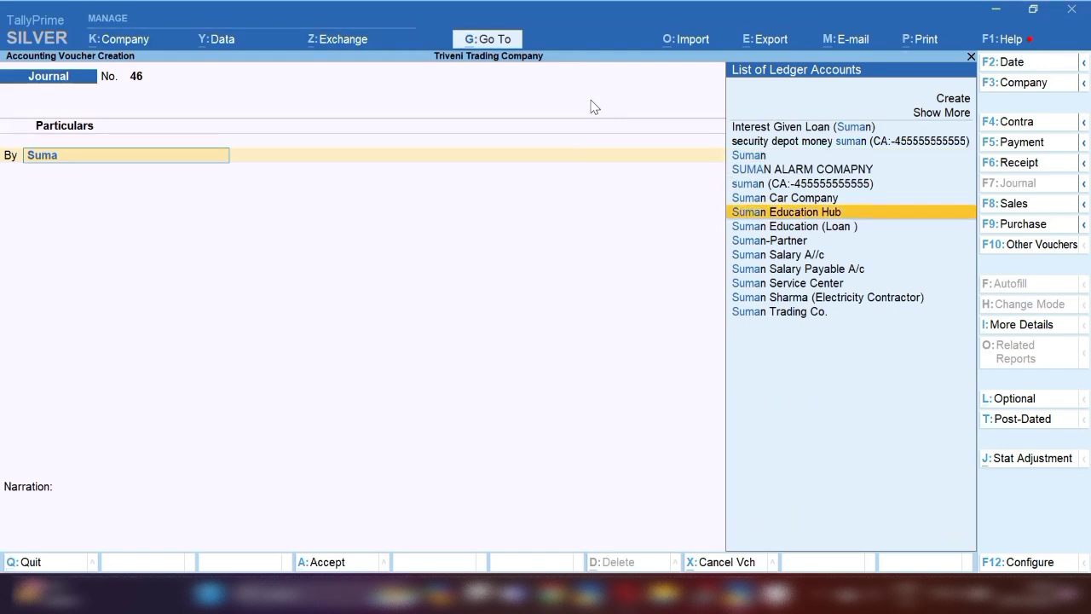
key("Up")
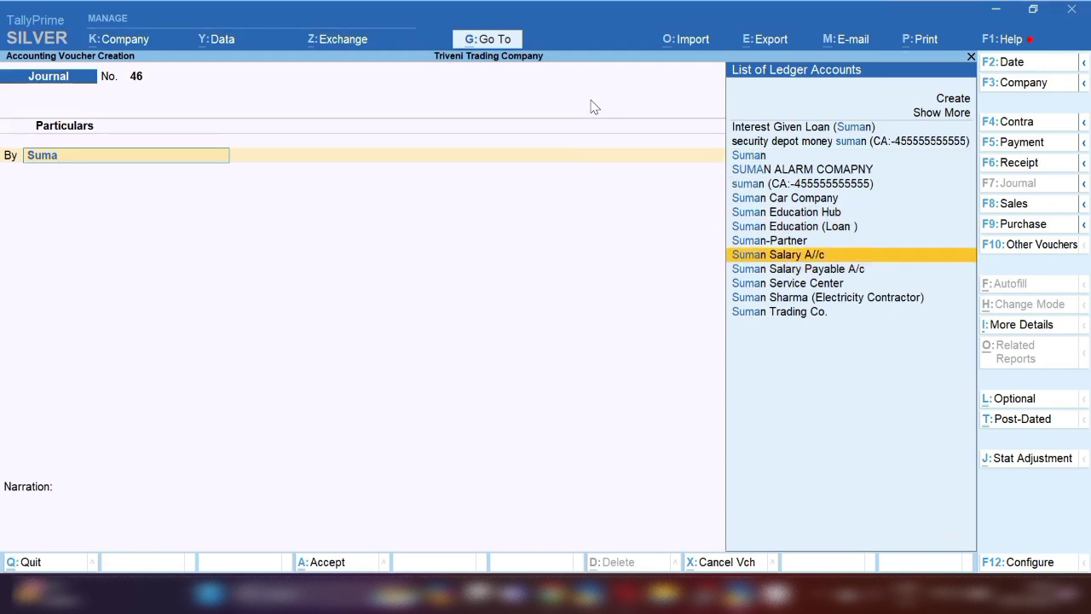
key("Return")
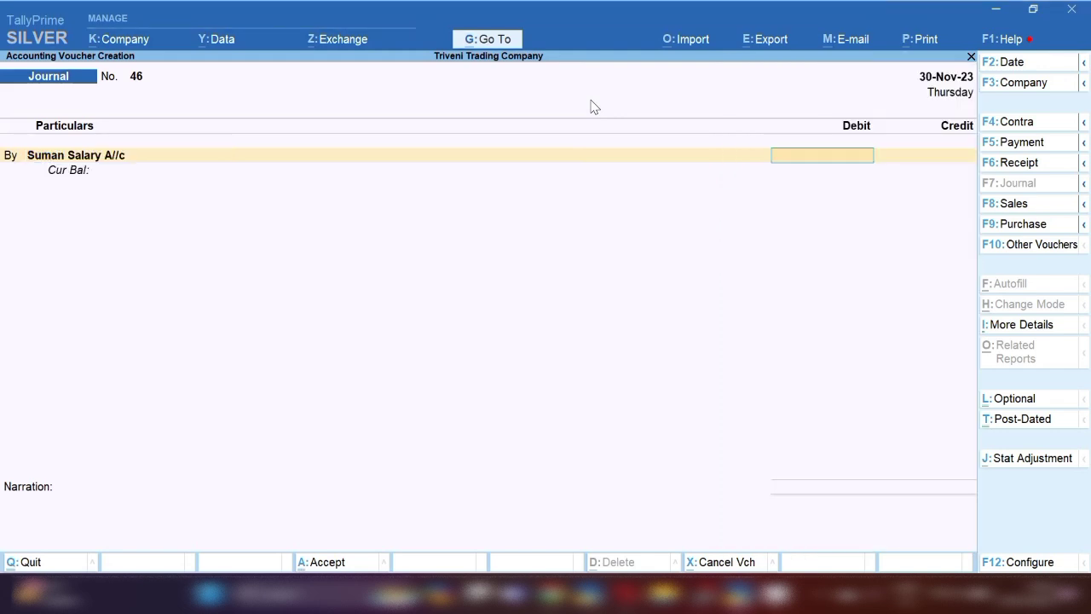
type("50000")
key("Return")
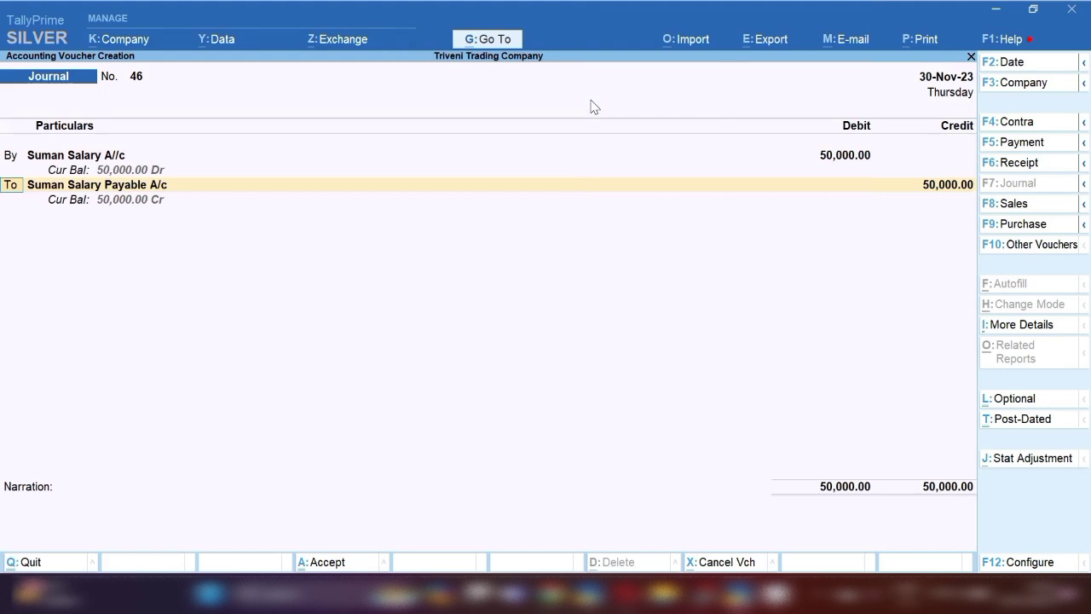
- Credit the employee's Salary Payable ledger with 50,000, add the narration "salary book for the month of nov", and save the journal
key("Return")
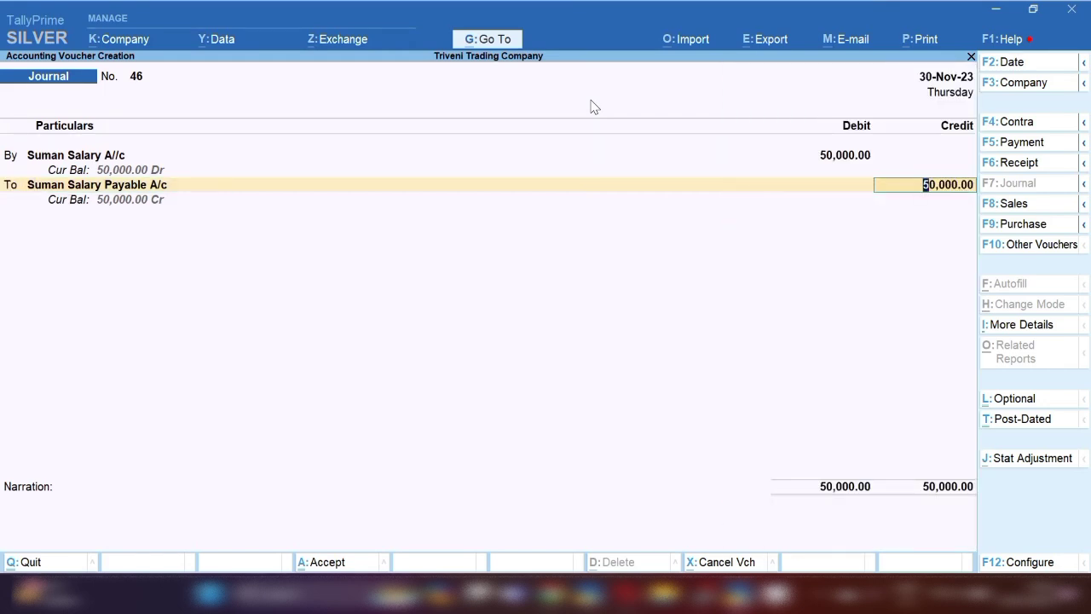
key("Return")
type("salar")
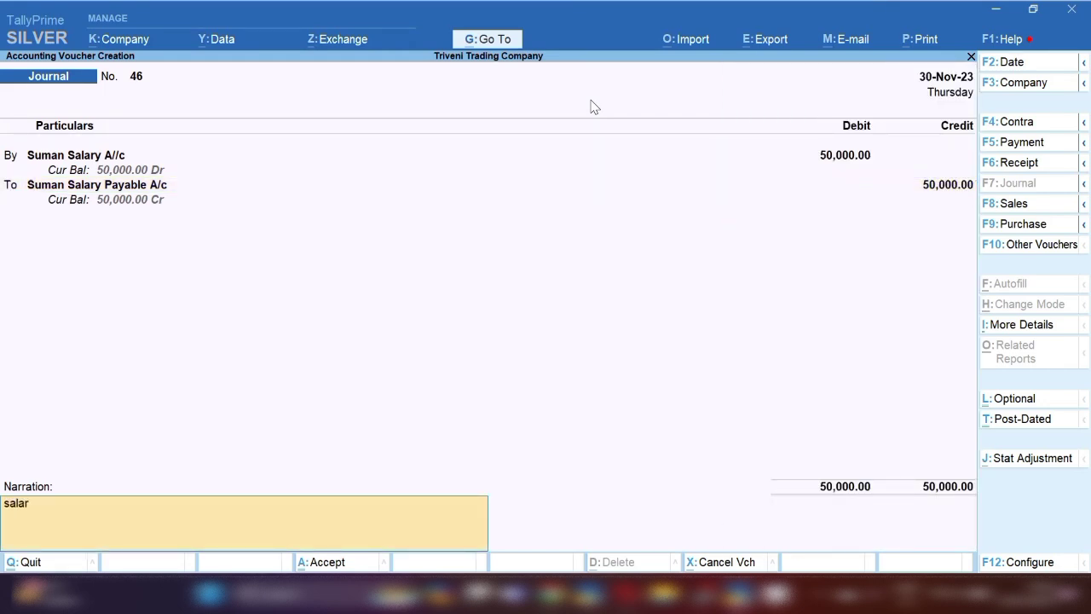
type("y book for the month of nov")
key("Return")
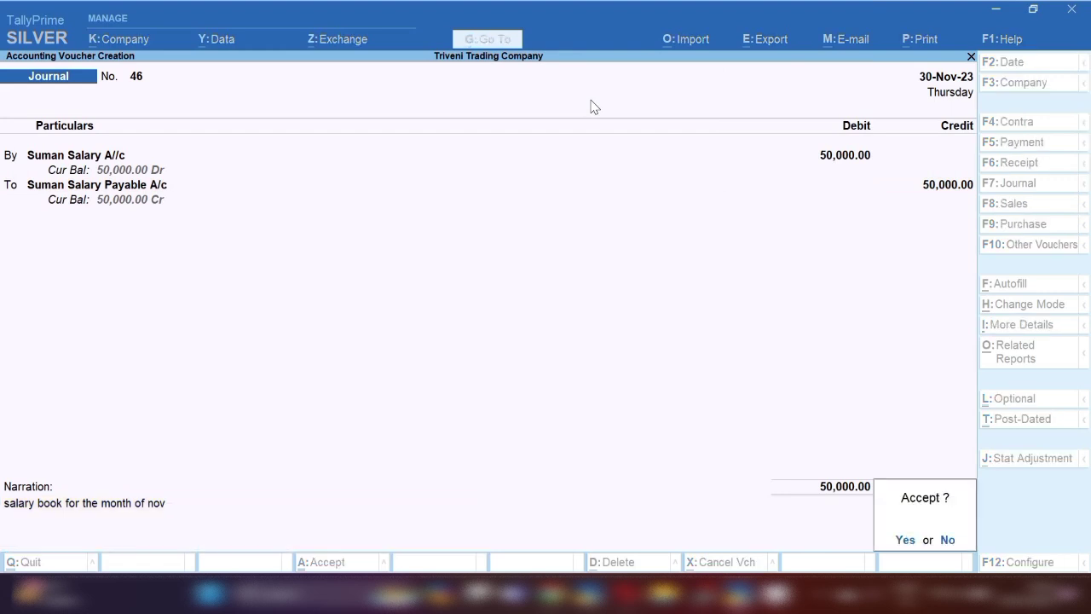
key("Return")
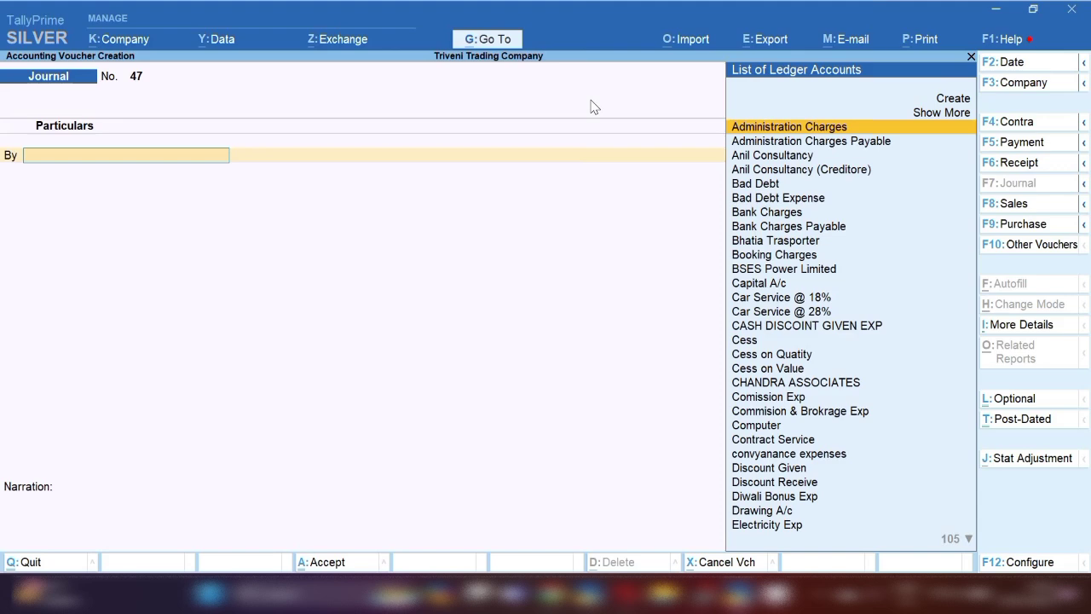
- Stay in voucher entry and switch to a new Tax Invoice sales voucher
key("Escape")
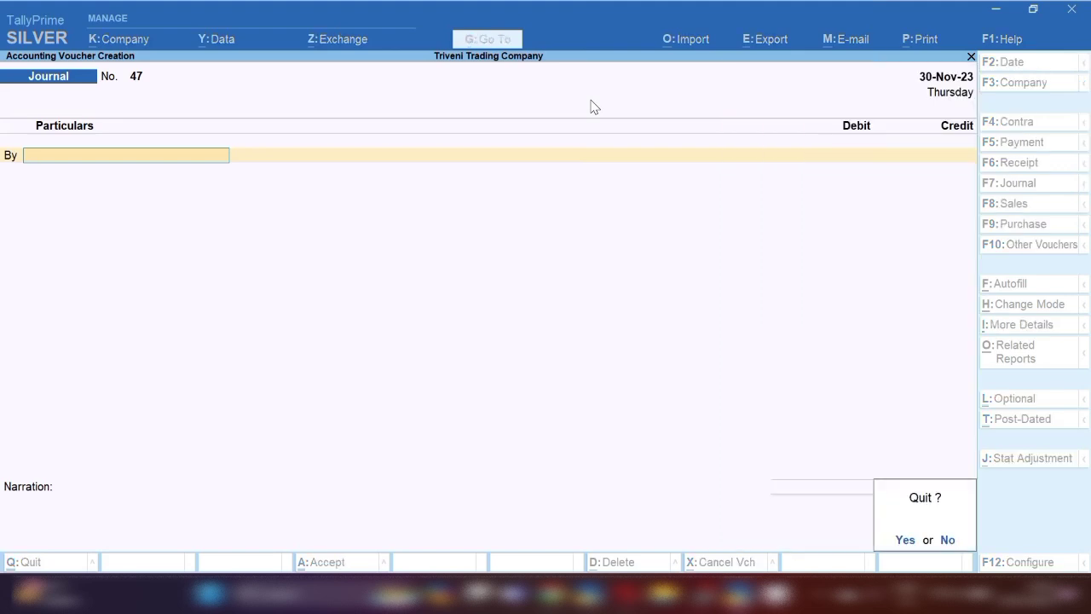
key("n")
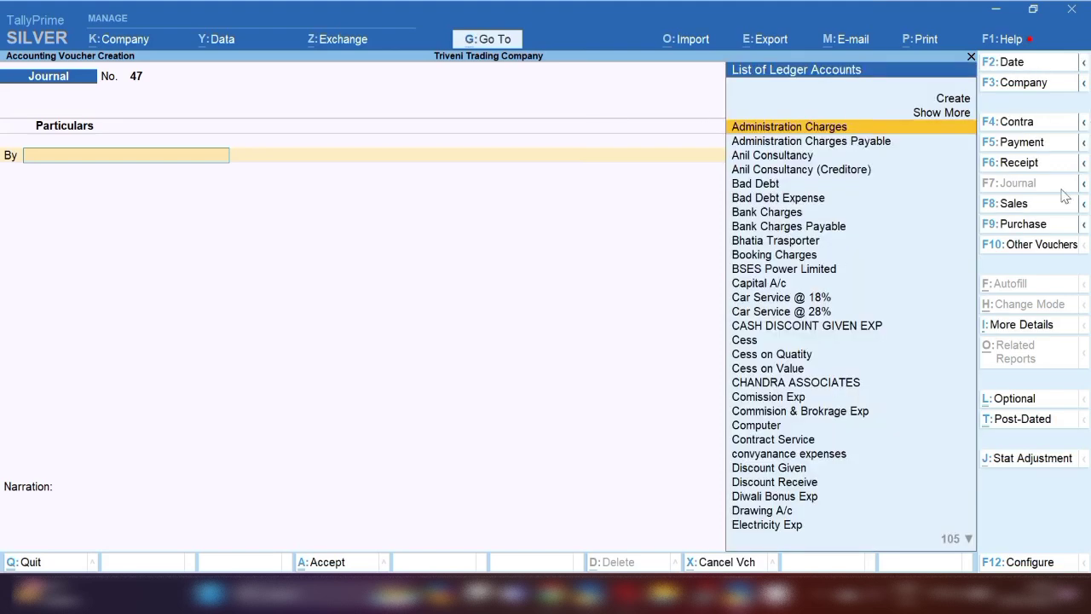
left_click(1031, 208)
key("Return")
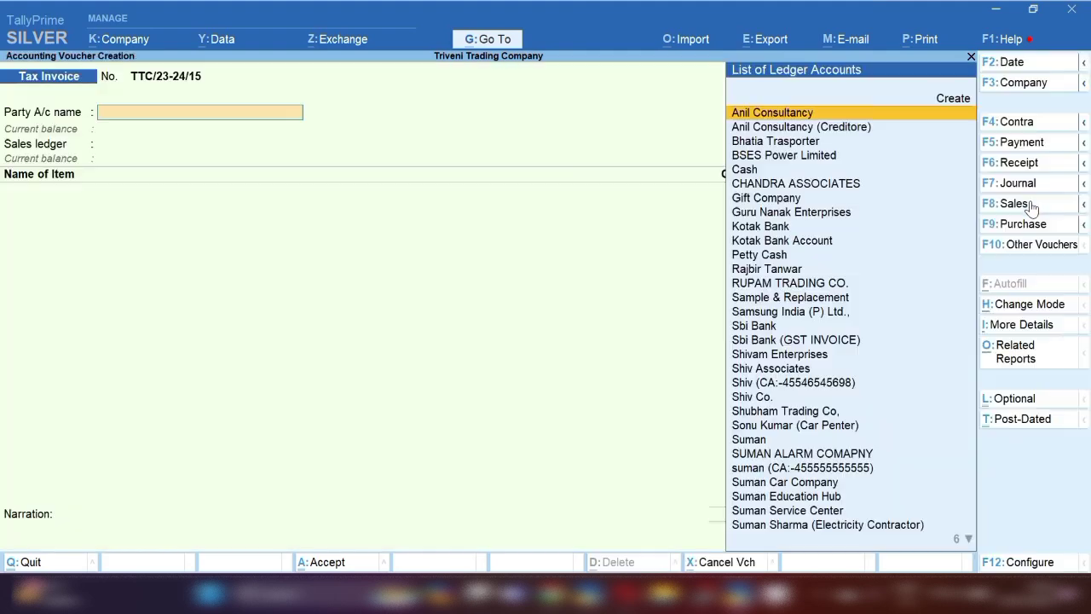
- Set the Tax Invoice voucher's date to 5.12.23
key("F2")
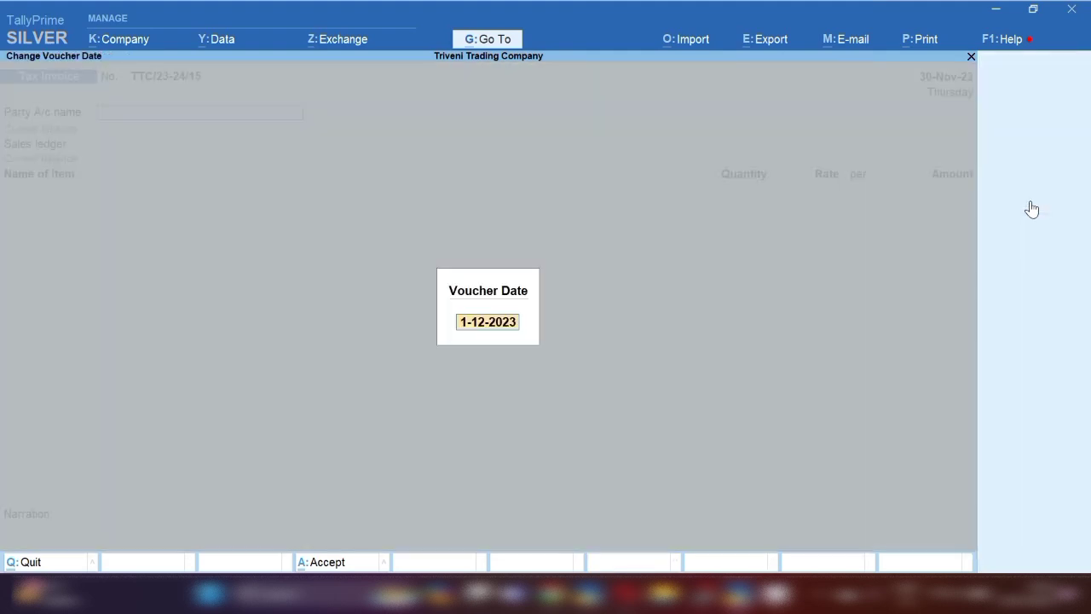
type("8.")
key("BackSpace")
key("BackSpace")
type("5.12.23")
key("Return")
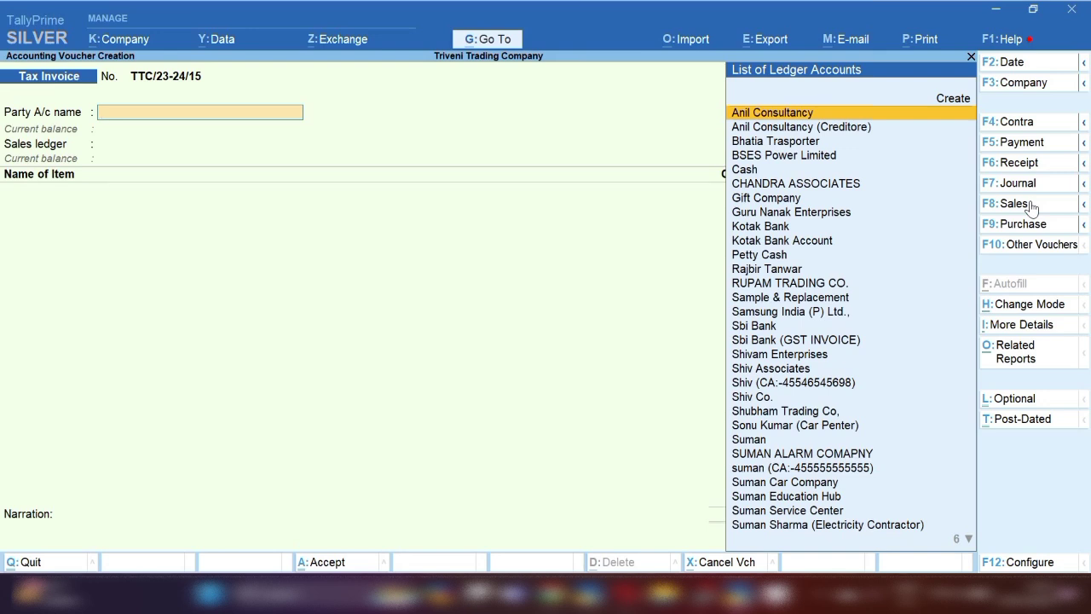
- Choose the employee's own ledger as the invoice party and accept the dispatch and party details without changes
type("Suma")
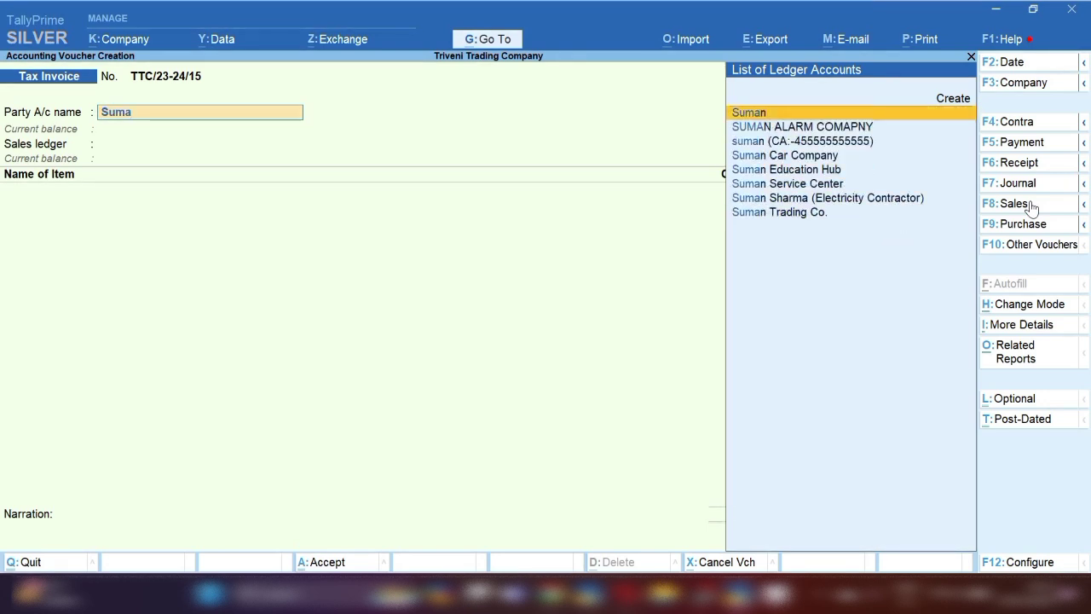
key("Return")
key("Return")
key("Return")
key("Return")
key("Return")
key("Return")
key("Return")
key("Return")
key("Return")
key("Return")
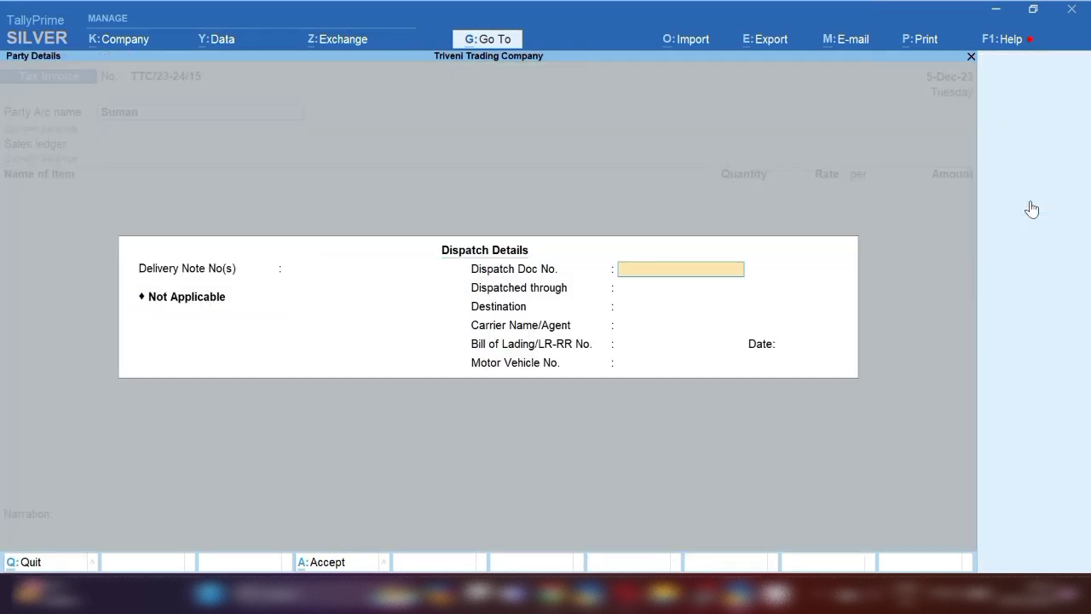
key("Return")
key("Return")
key("Return")
key("Return")
key("Return")
key("Return")
key("Return")
key("Return")
key("Return")
key("Return")
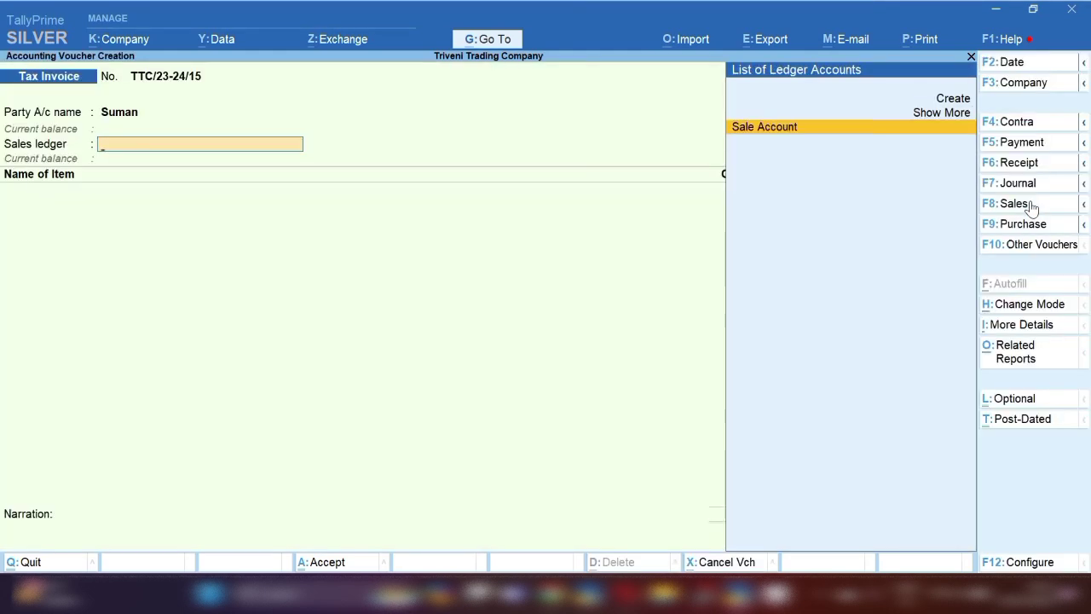
- Set the sales ledger to Sale Account and add the stock item Bag with tracking and order numbers Not Applicable
key("Return")
type("S")
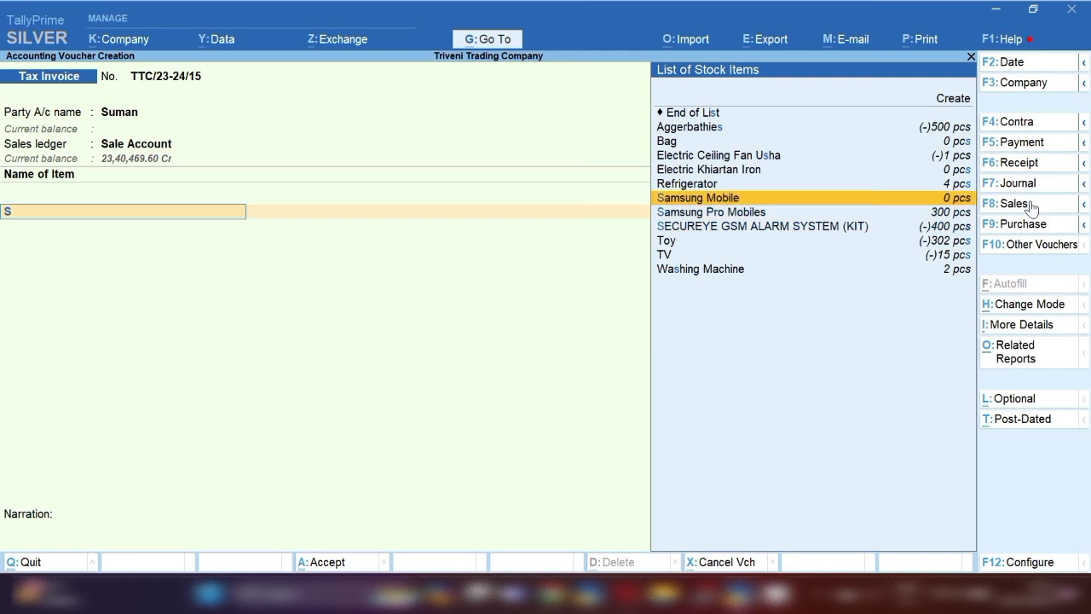
key("Up")
key("Up")
key("Up")
key("Up")
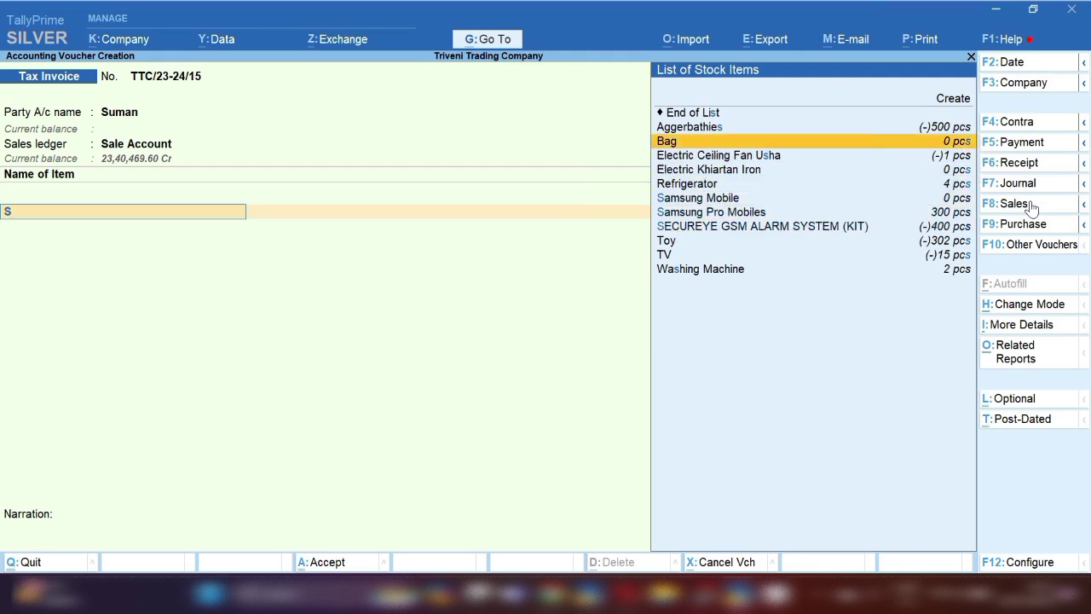
key("Return")
key("Return")
key("Return")
key("Return")
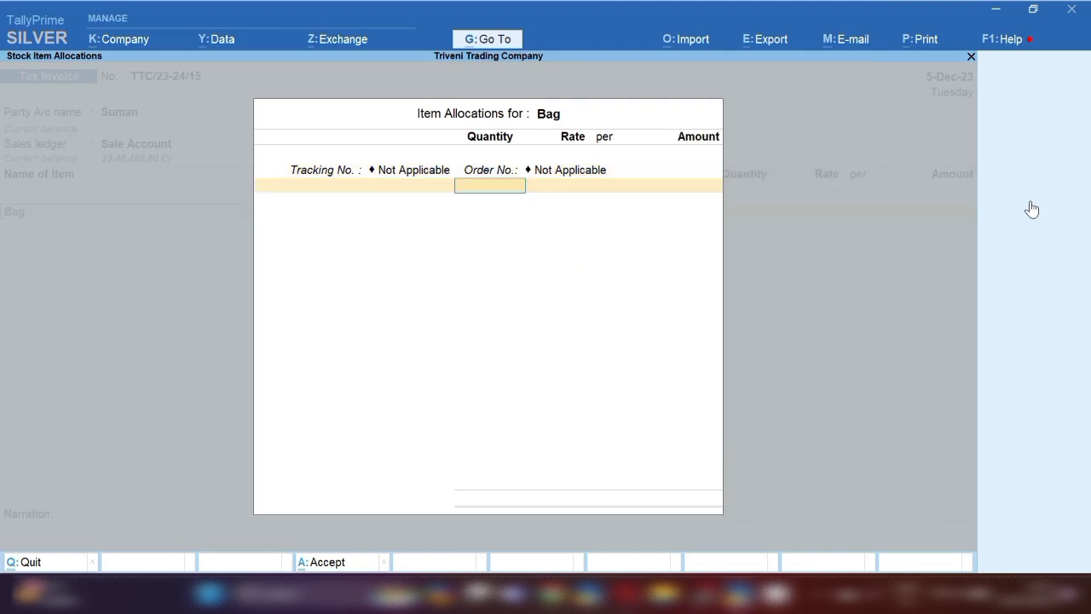
- Allocate a quantity of 10 pcs and an amount of 10,000 to the Bag item, and end its allocations
type("10")
key("Return")
key("Return")
key("Return")
type("10")
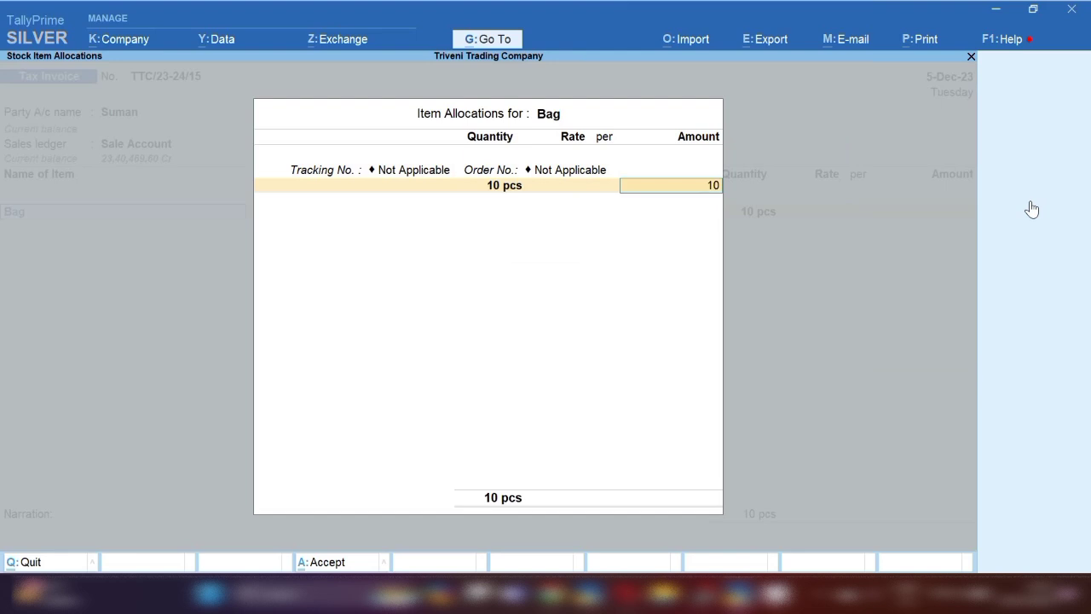
type(",000")
key("Return")
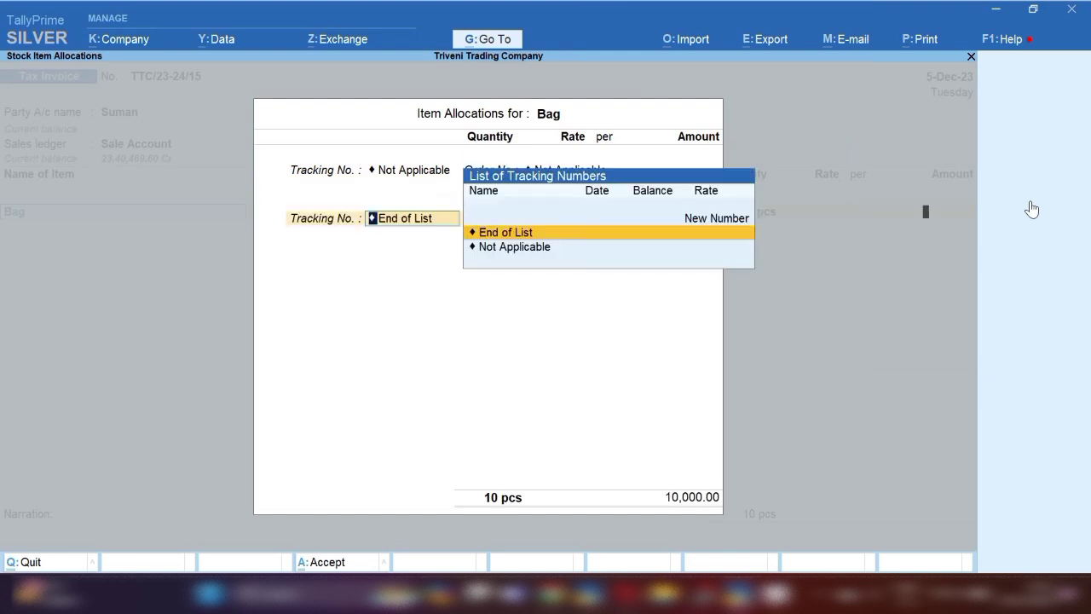
key("Return")
- Add the Output Cgst @ 9% ledger below the Bag item
type("C")
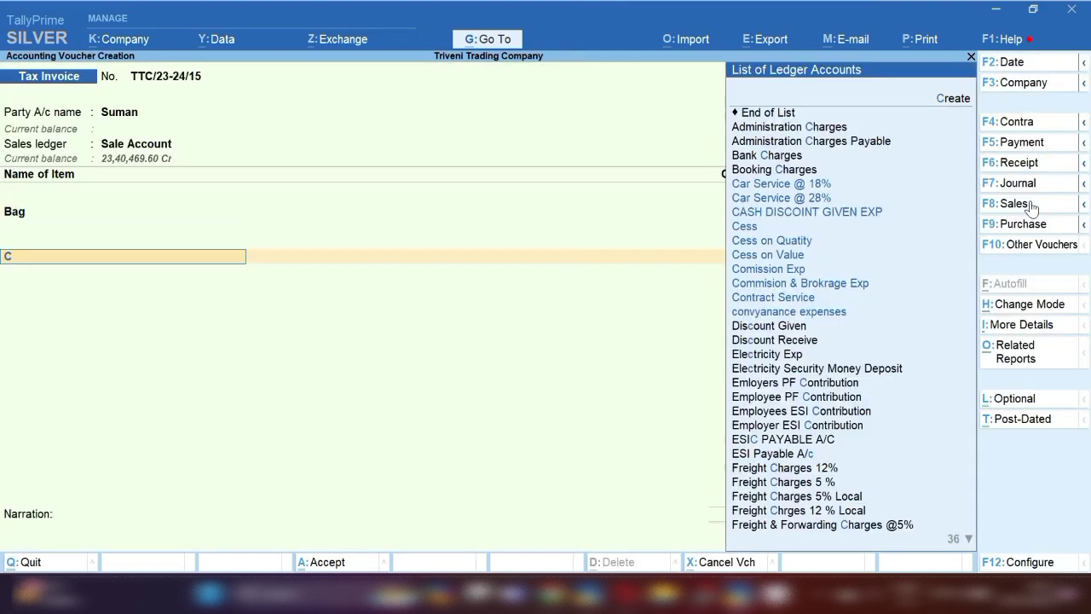
key("BackSpace")
type("9")
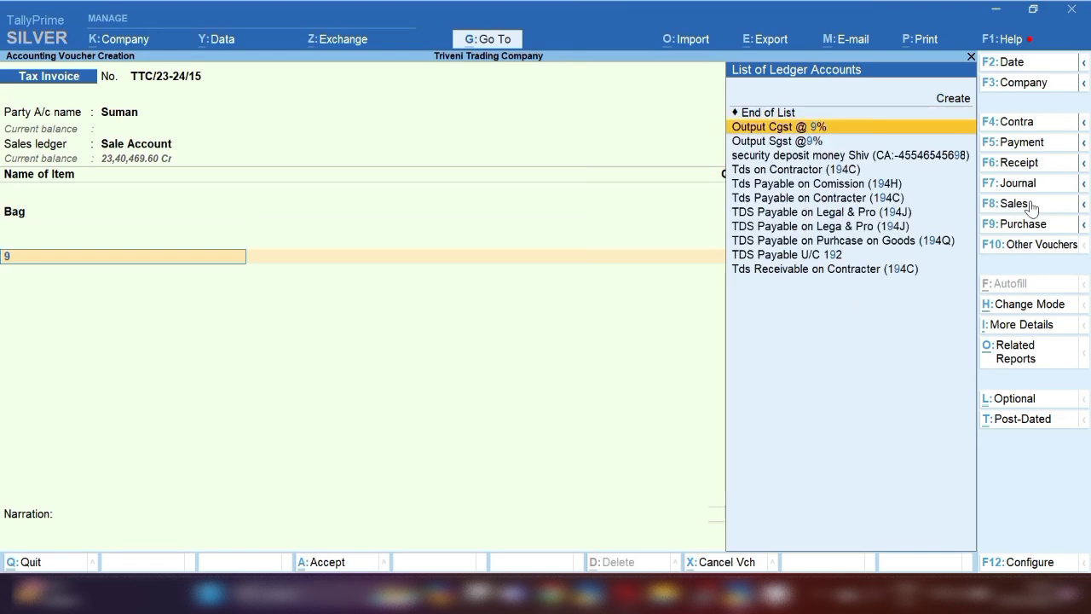
key("Return")
key("Return")
key("Return")
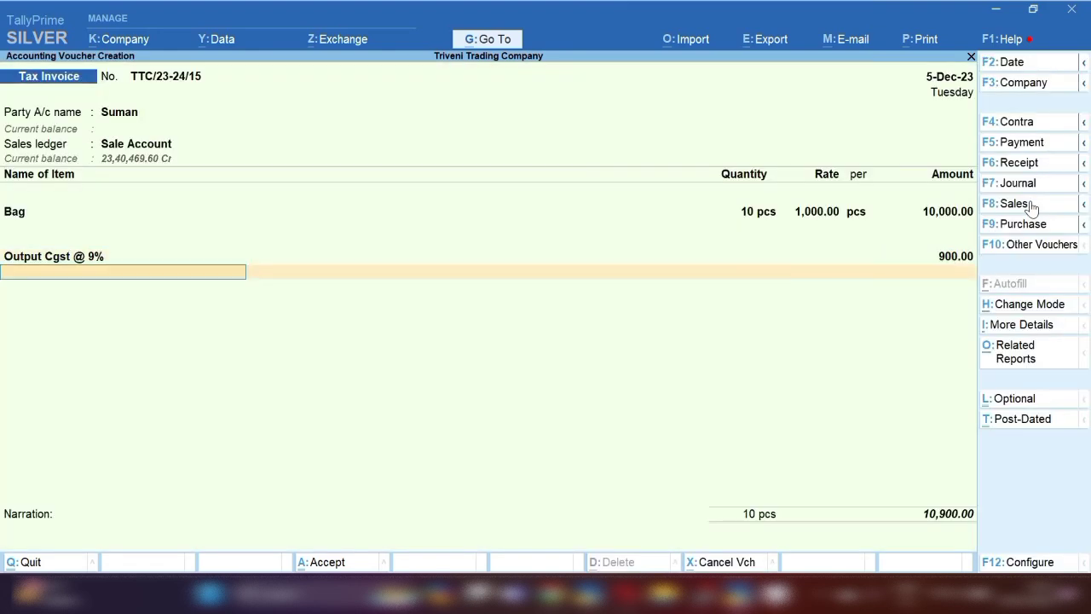
- Add the Output Sgst @9% ledger to the invoice and save the voucher
type("9")
key("Down")
key("Return")
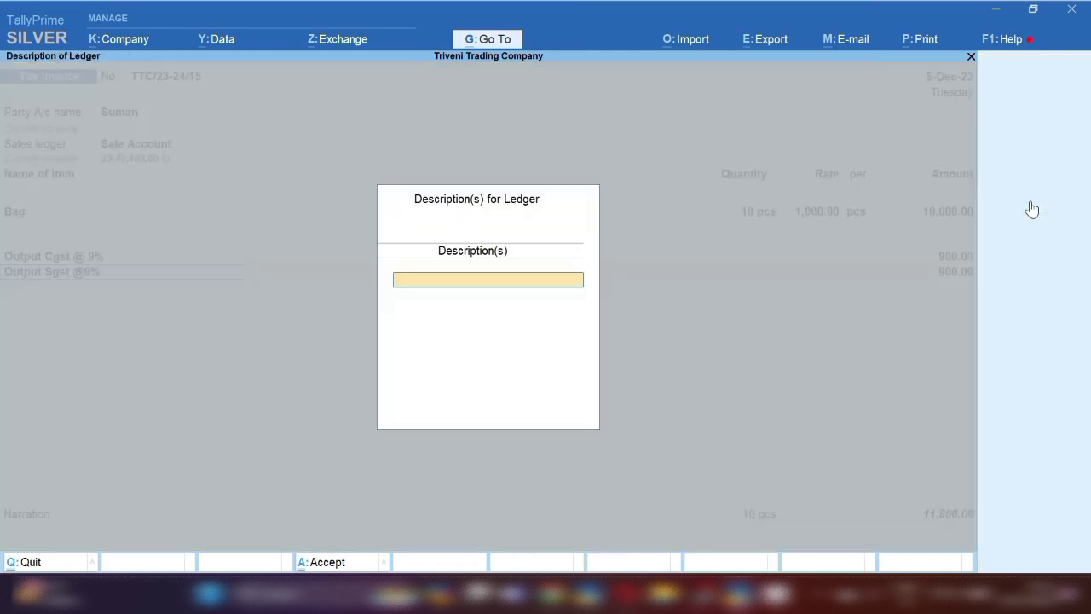
key("Return")
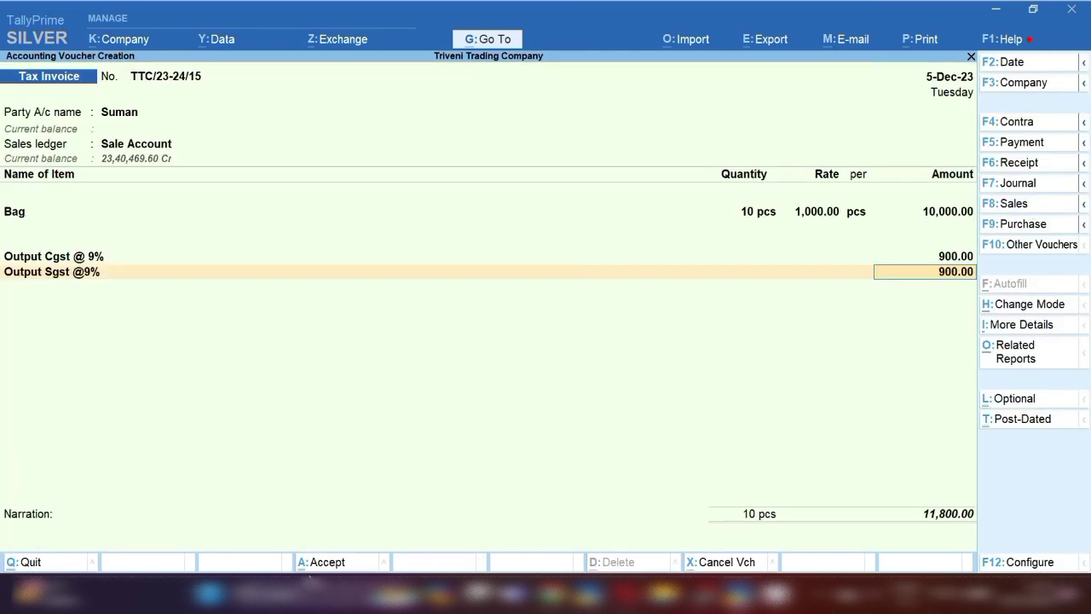
left_click(318, 562)
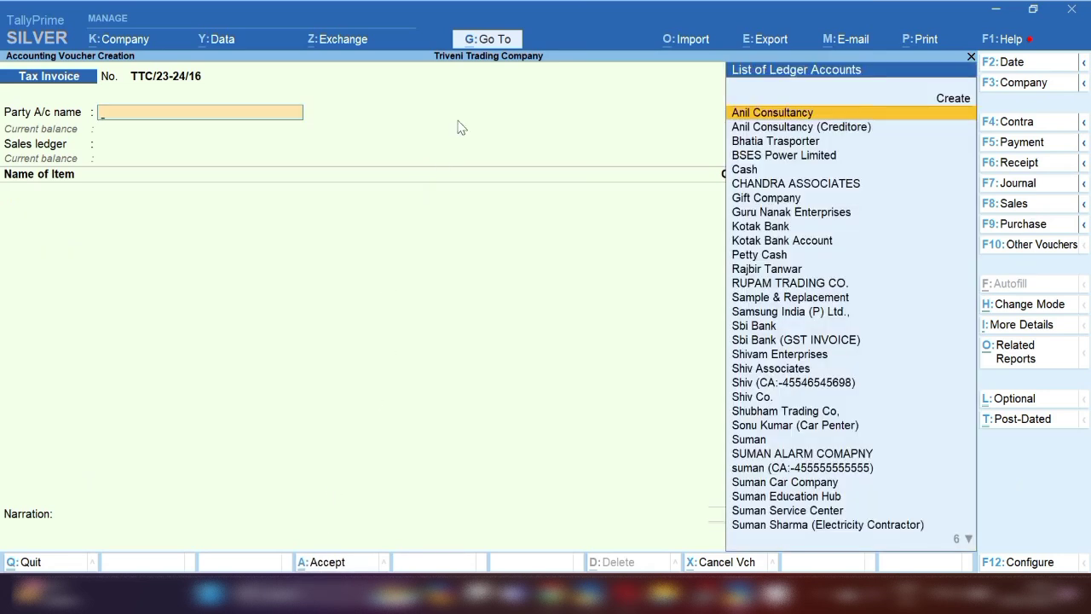
- Open the ledger vouchers report for the employee's party ledger to check the sale entry
left_click(480, 41)
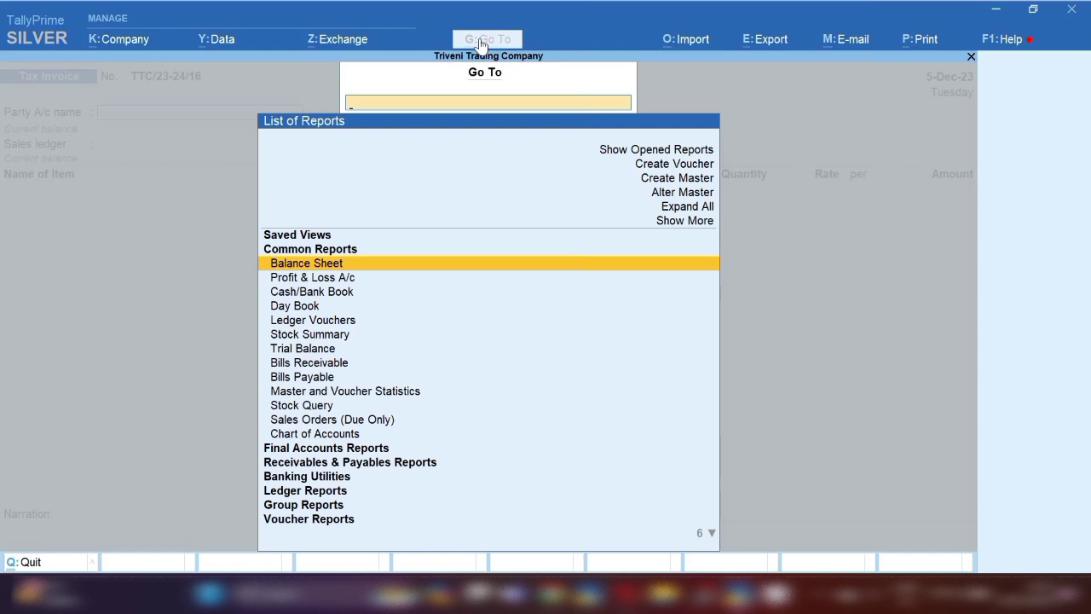
key("Down")
key("Down")
key("Down")
key("Down")
key("Down")
key("Down")
key("Down")
key("Down")
key("Down")
key("Down")
key("Down")
key("Down")
key("Down")
key("Down")
key("Down")
key("Down")
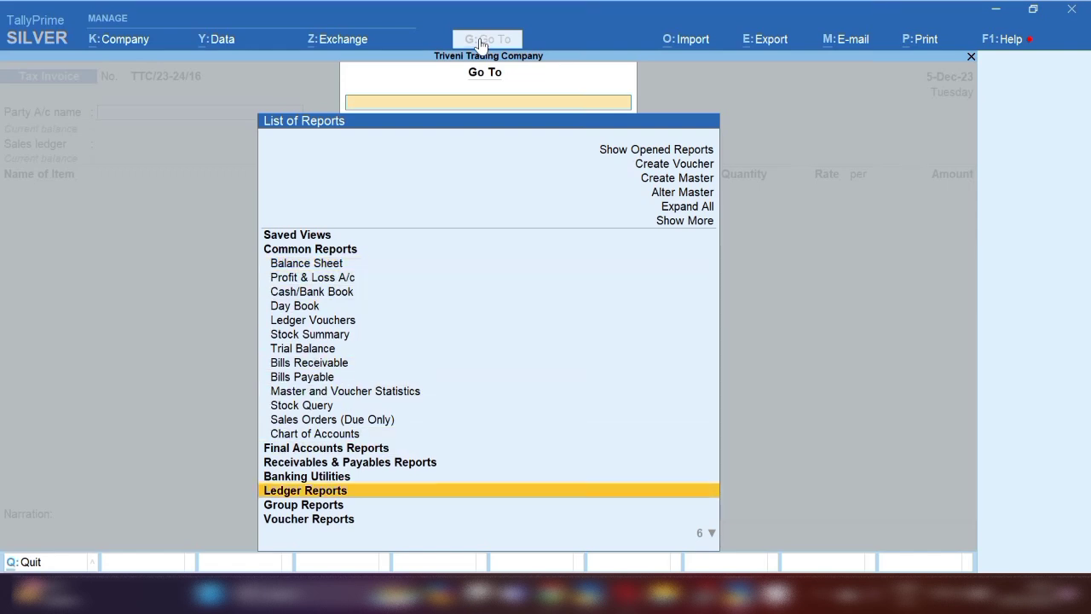
key("Return")
key("Return")
type("Suman")
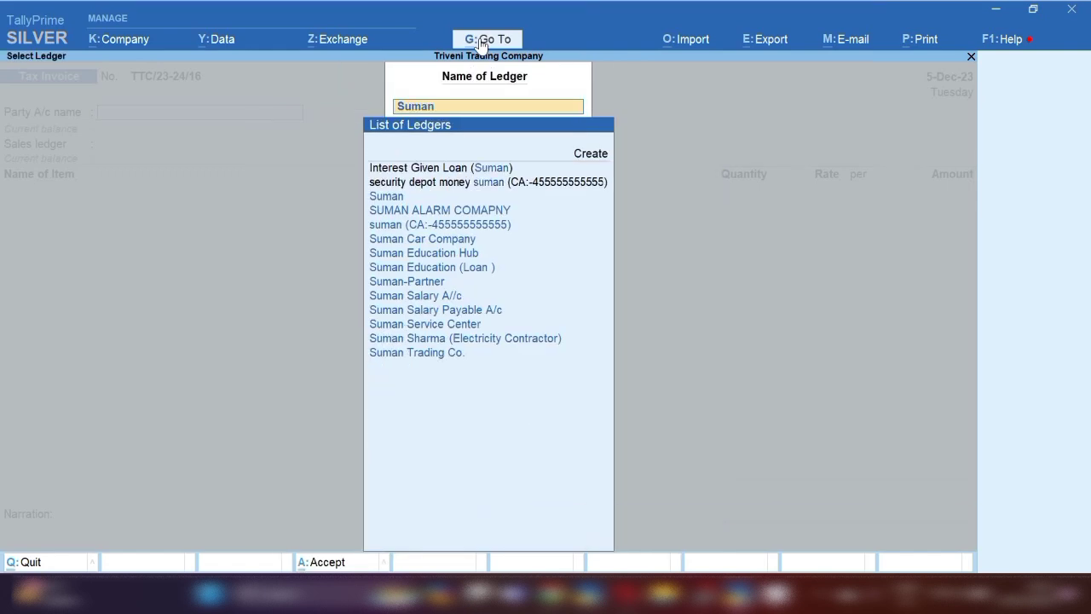
key("Return")
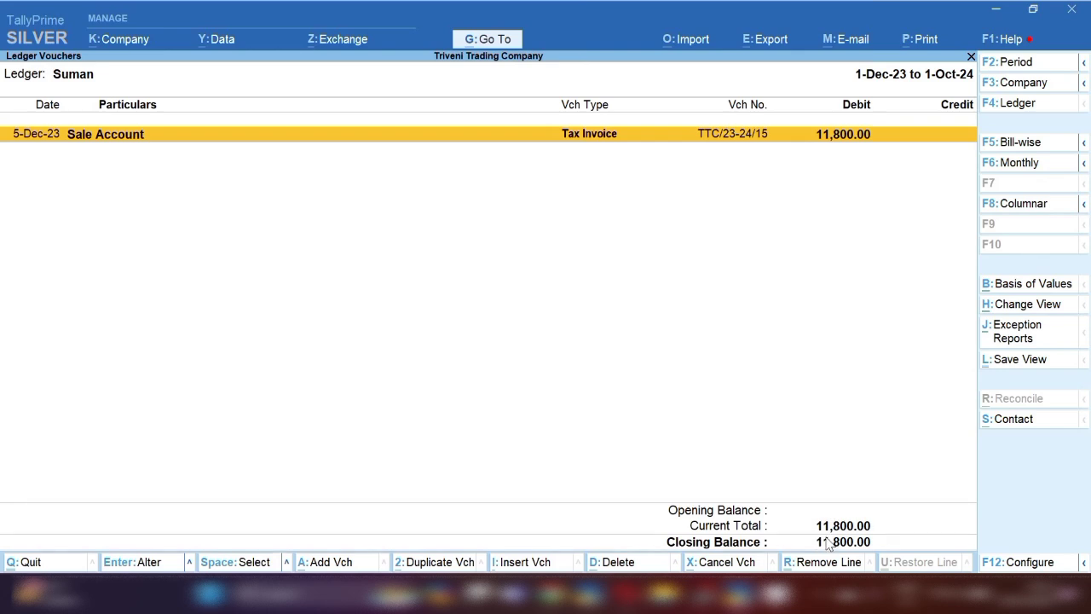
- Return to the ledger selection and open the employee's Salary Payable ledger report
type("a")
type("Suman")
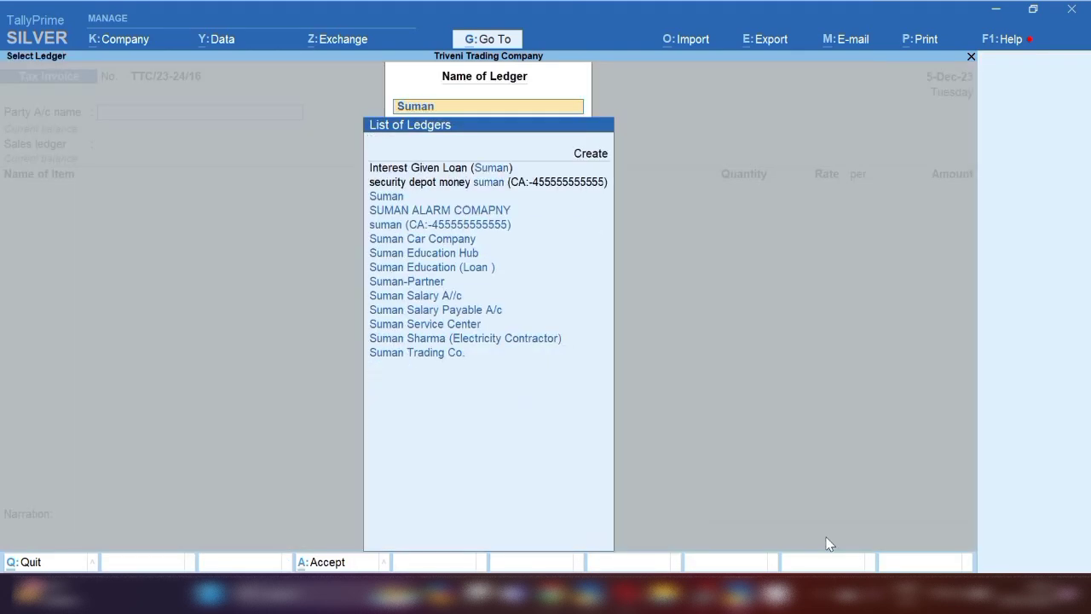
key("Down")
key("Down")
key("Down")
key("Down")
key("Down")
key("Down")
key("Down")
key("Down")
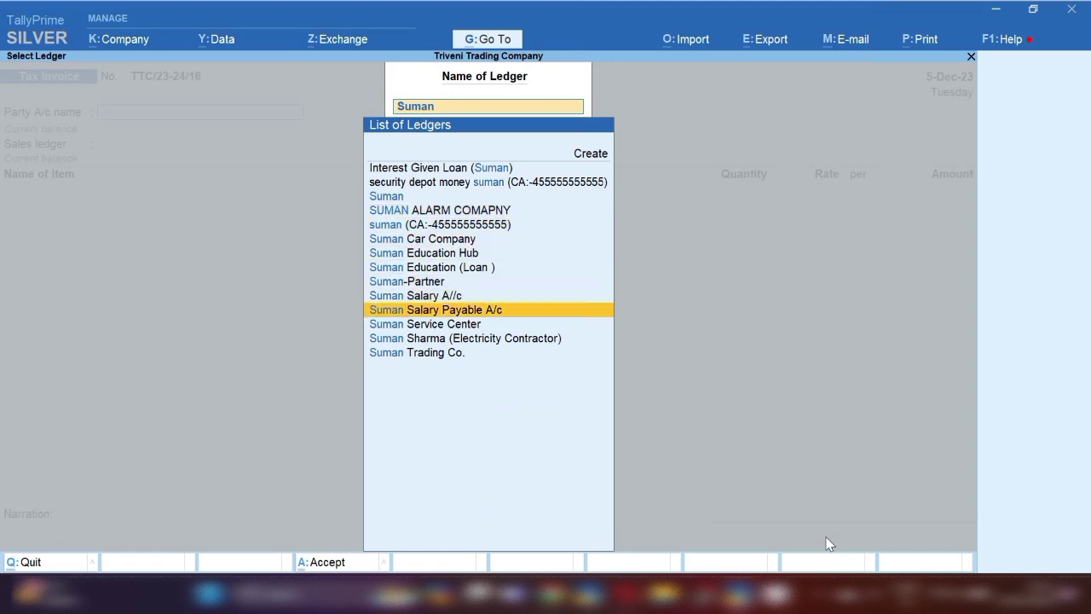
key("Return")
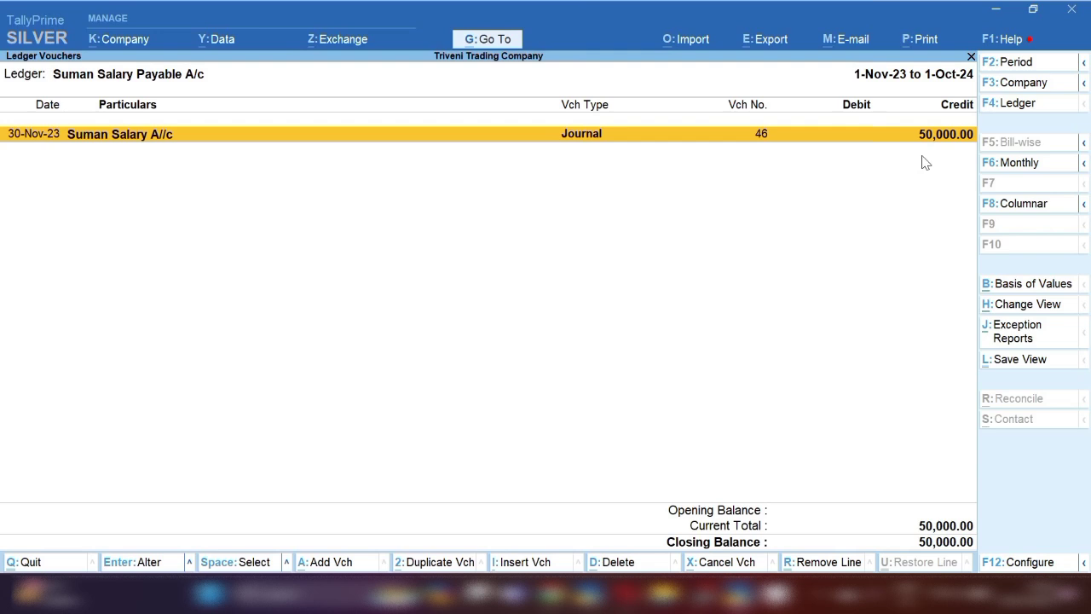
- Add a journal voucher from the Salary Payable ledger report and debit the employee's Salary Payable ledger with 11,800
key("alt+a")
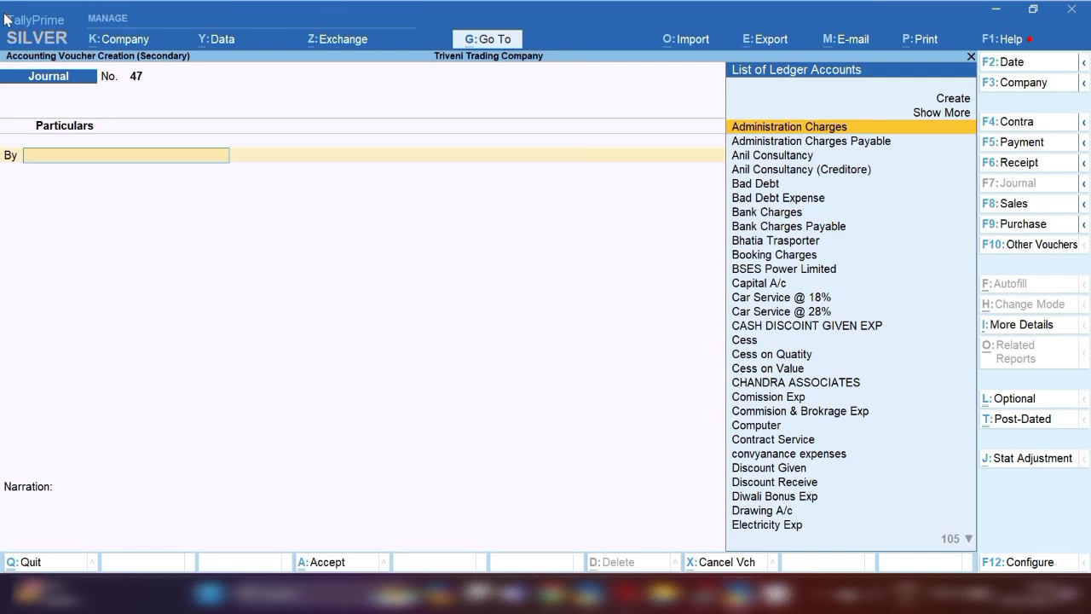
type("Sum")
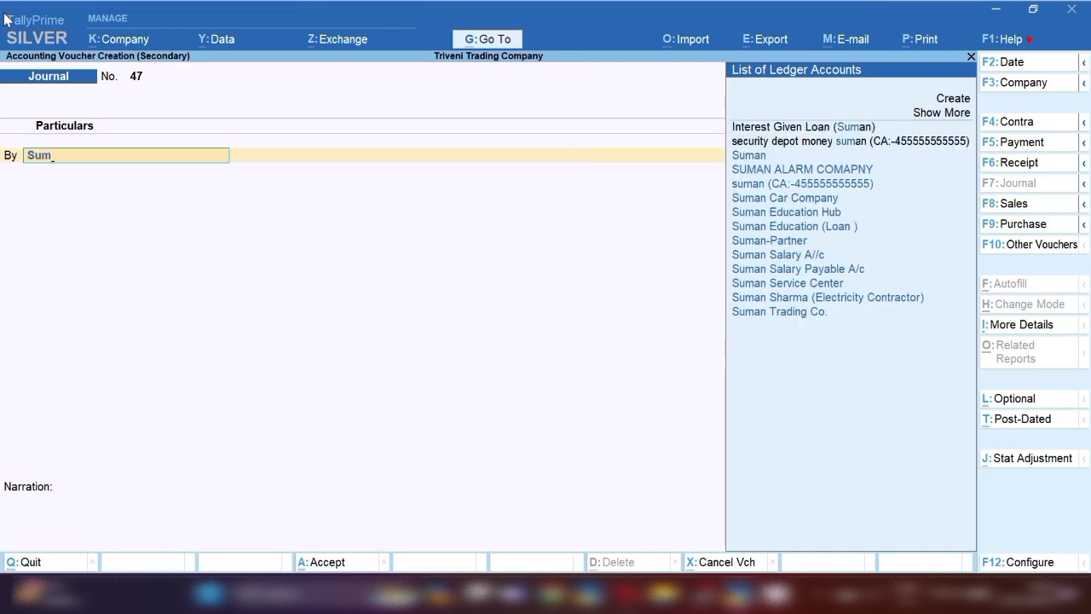
key("Down")
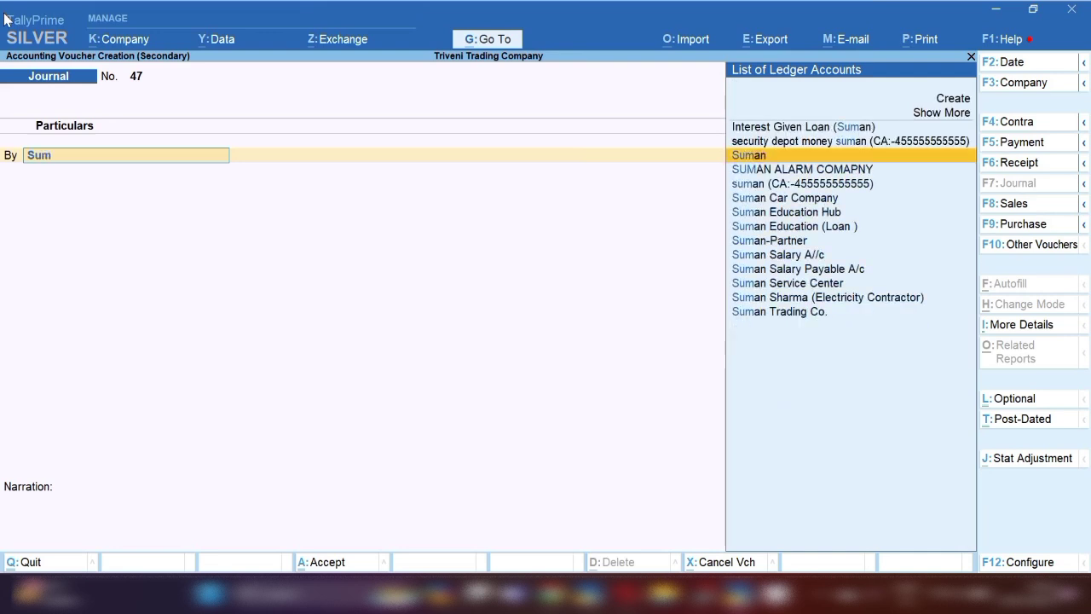
key("Return")
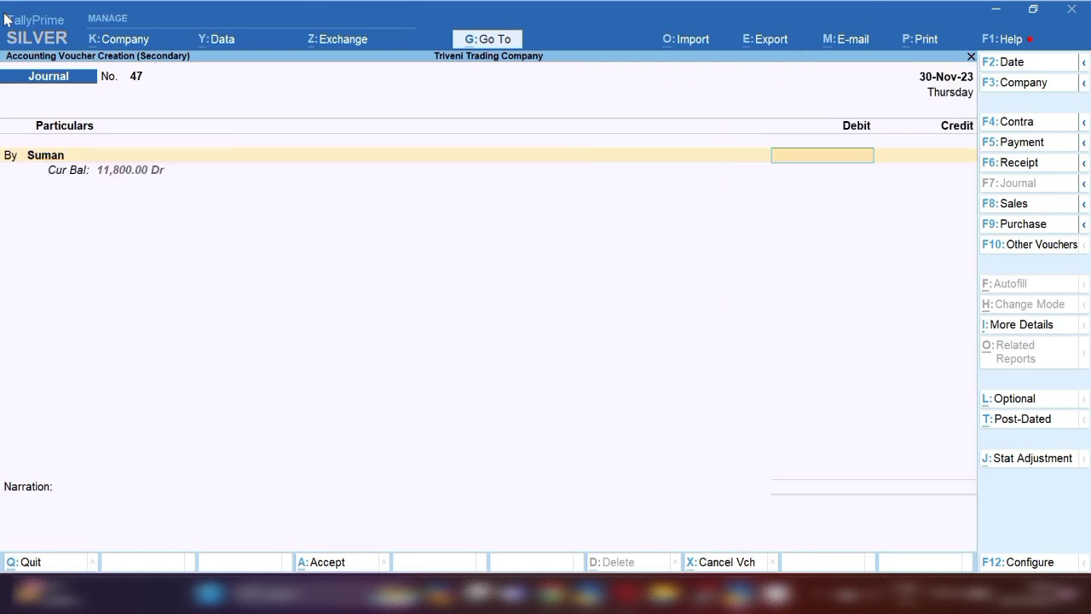
key("BackSpace")
key("Down")
key("Down")
key("Down")
key("Down")
key("Down")
key("Down")
key("Down")
key("Down")
key("Down")
key("Up")
key("Return")
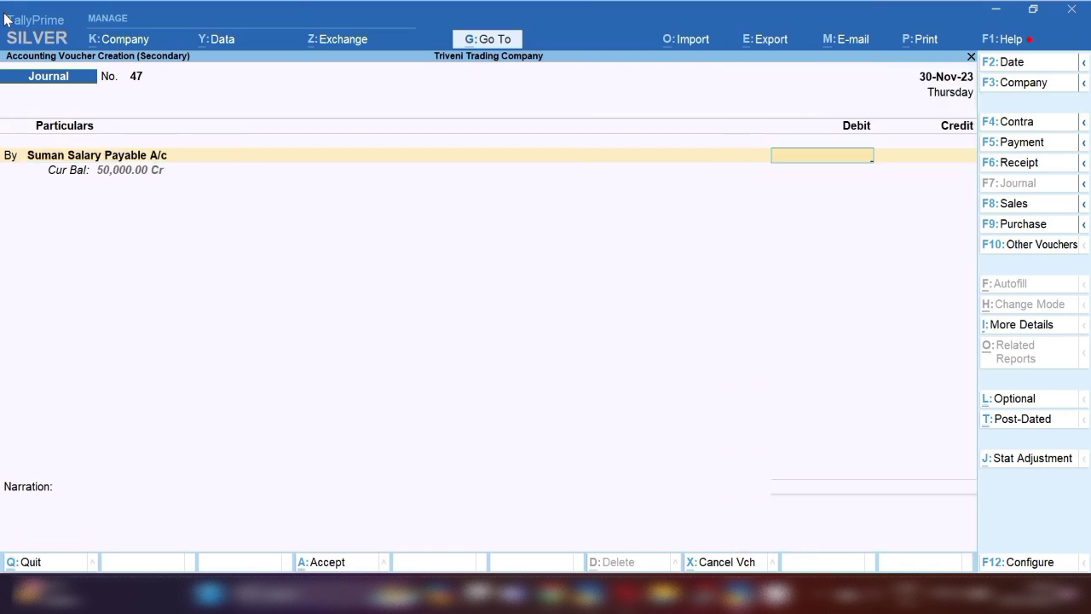
type("11,800")
key("Return")
- Credit the employee's party ledger with 11,800, complete its bill-wise details, and save the journal
key("Return")
key("Return")
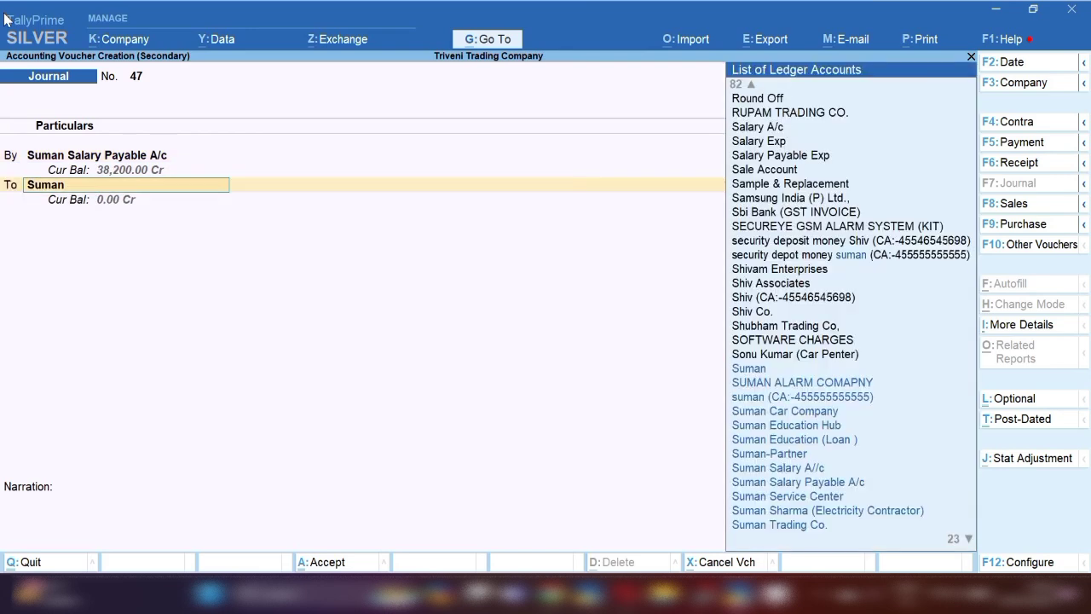
key("Return")
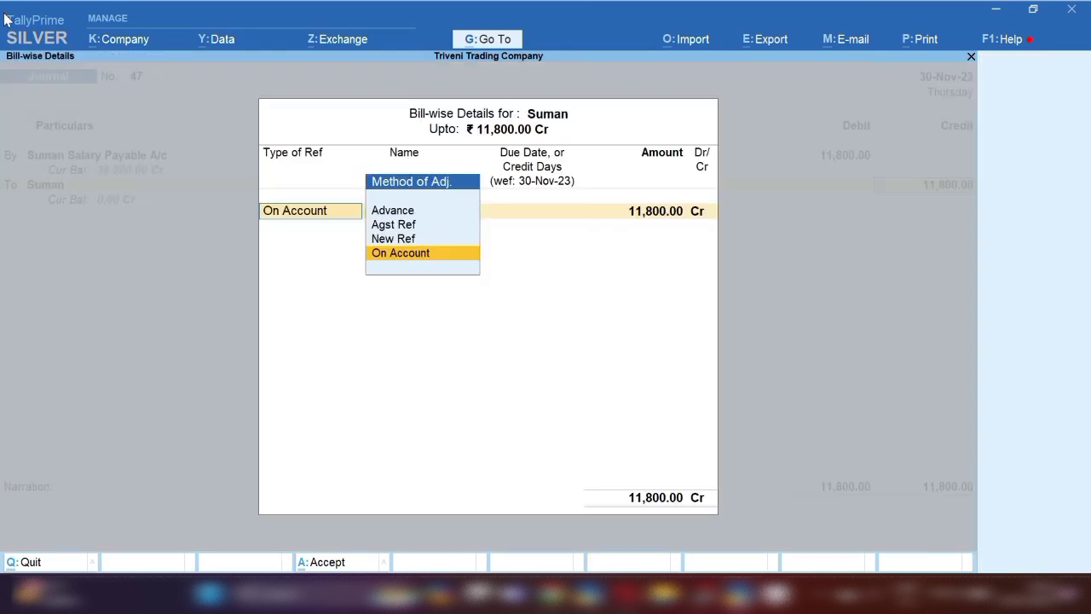
key("Up")
key("Return")
key("Return")
key("Return")
key("Return")
key("Return")
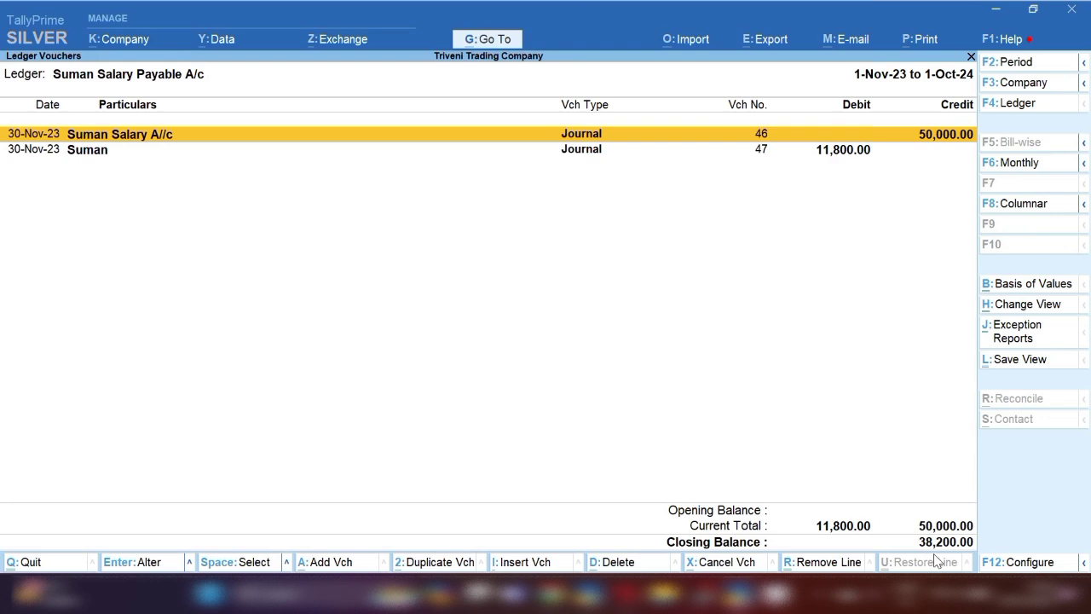
- Switch the report to the employee's party ledger and start its period at 1-4-2023
key("F4")
key("BackSpace")
type("Suman")
key("Return")
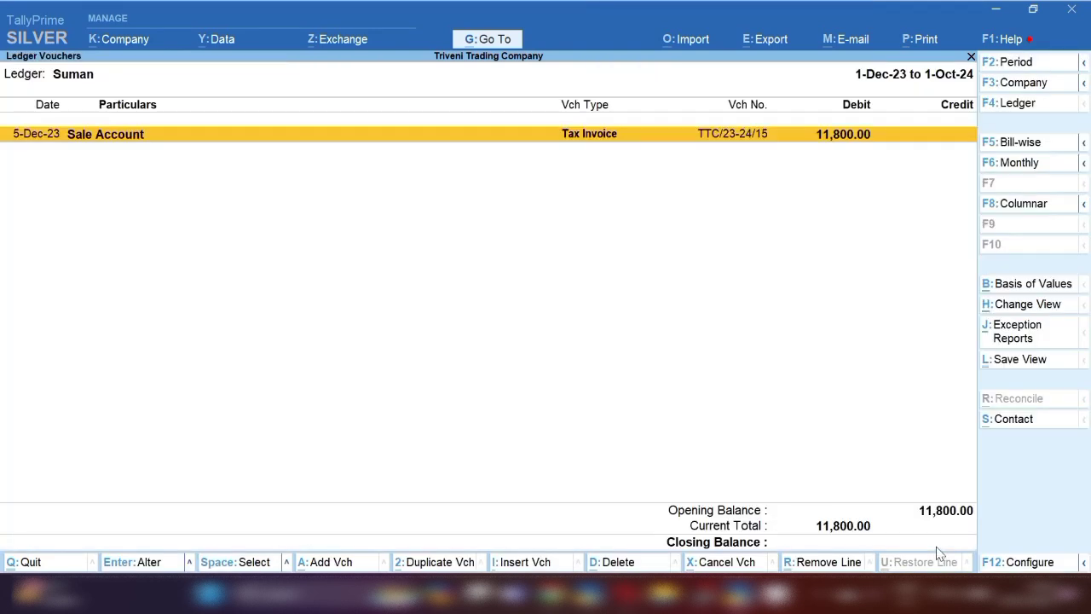
key("F2")
type("1-4-2023")
key("Return")
key("Return")
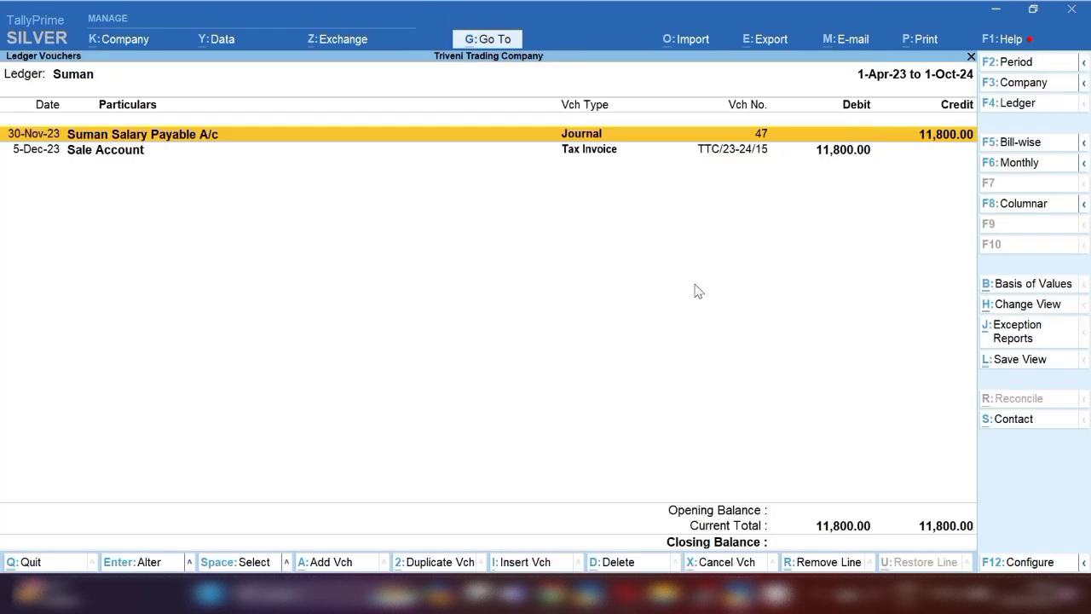
- Compare the journal and Tax Invoice entries in the employee's party ledger, and return to the ledger selection
key("Down")
key("space")
key("Up")
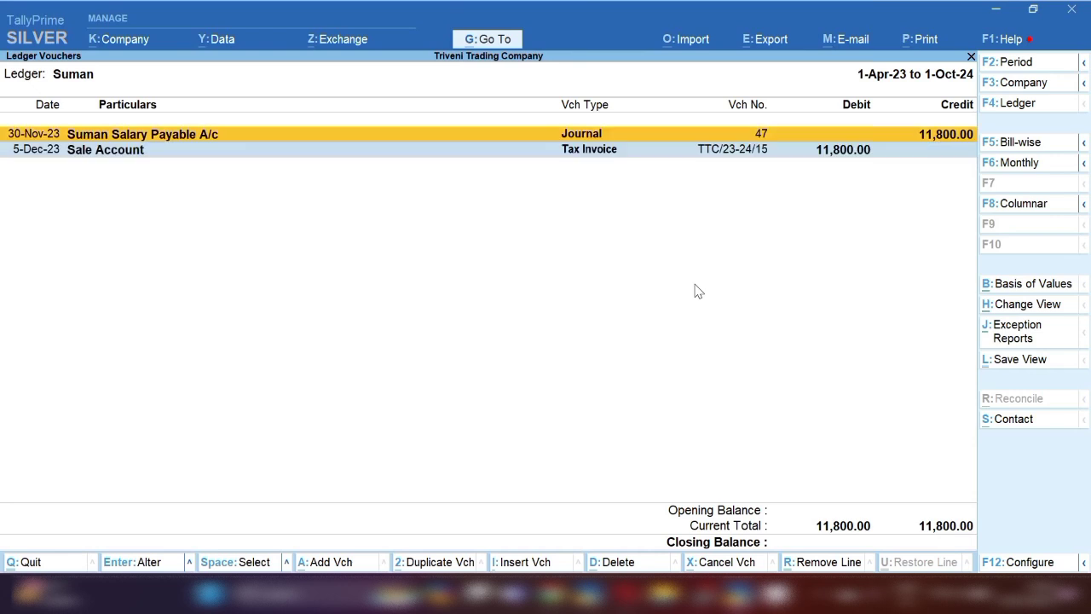
key("Down")
key("space")
key("Up")
key("alt+a")
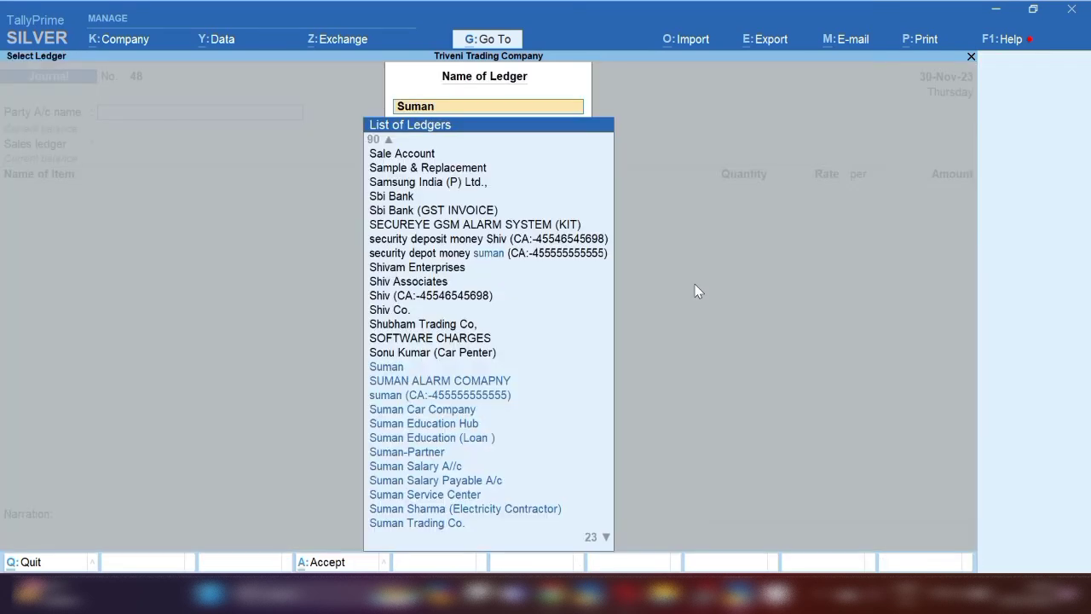
- Switch the ledger voucher report to the employee's Salary Payable ledger and review its journal entries
key("BackSpace")
type("Suman")
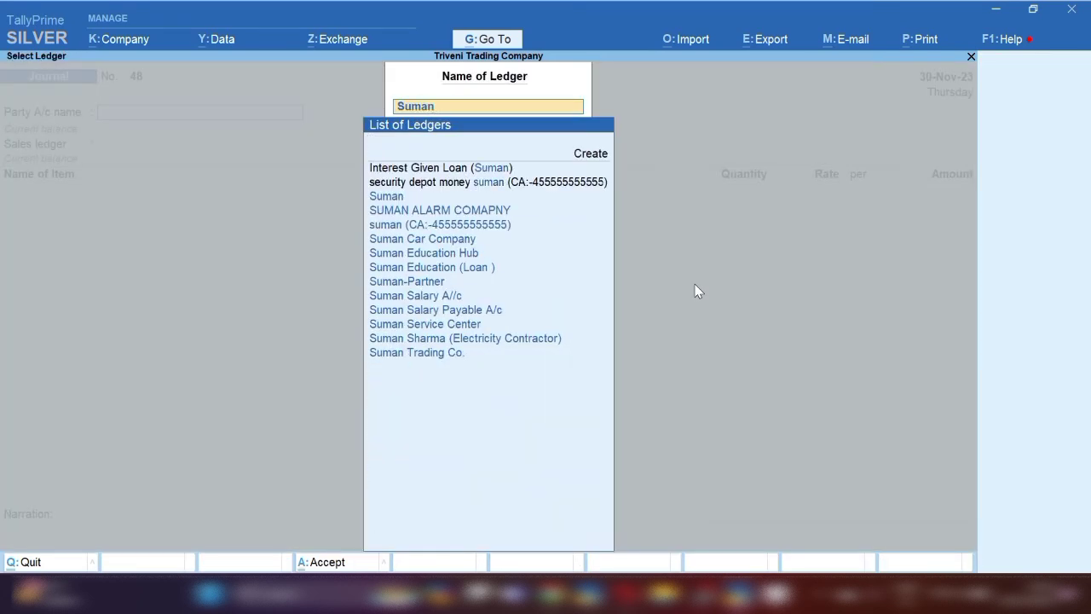
key("Down")
key("Down")
key("Down")
key("End")
key("Up")
key("Up")
key("Up")
key("Return")
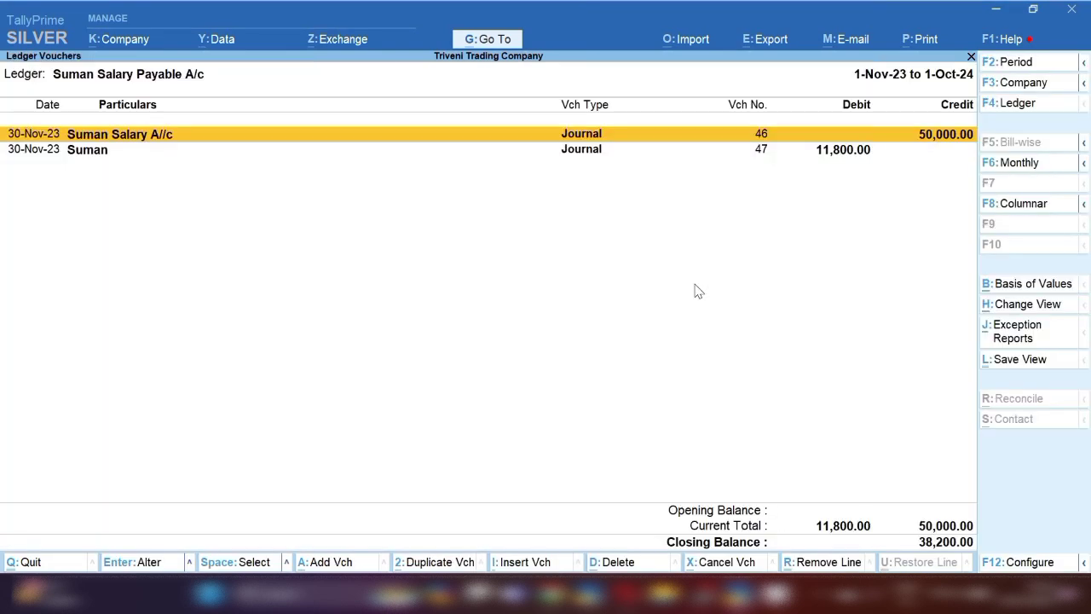
key("Down")
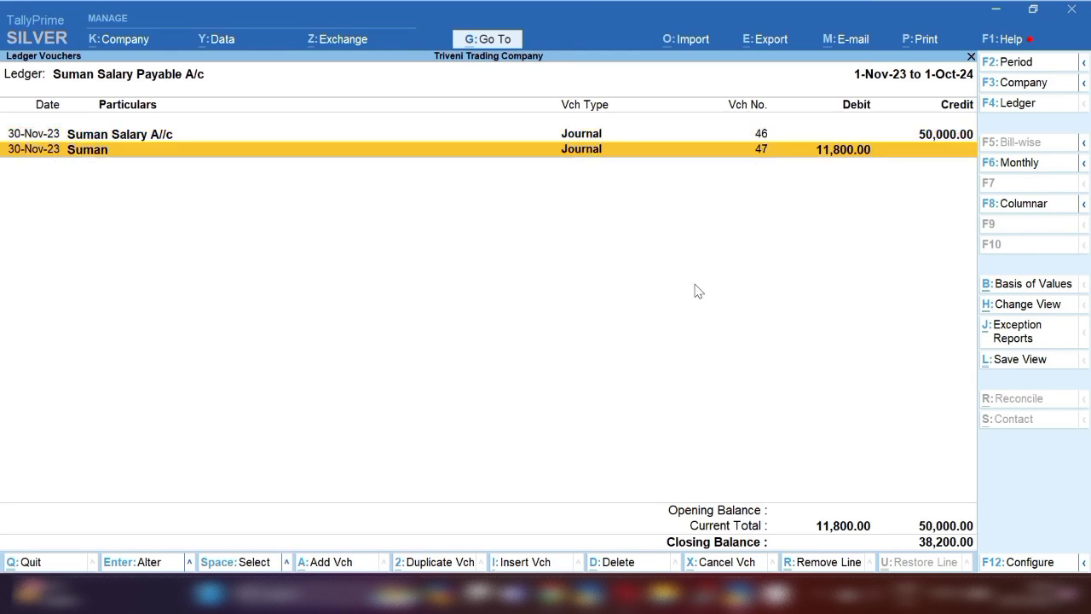
- Add a payment voucher from the report and debit the employee's Salary Payable ledger with 38,200
key("alt+a")
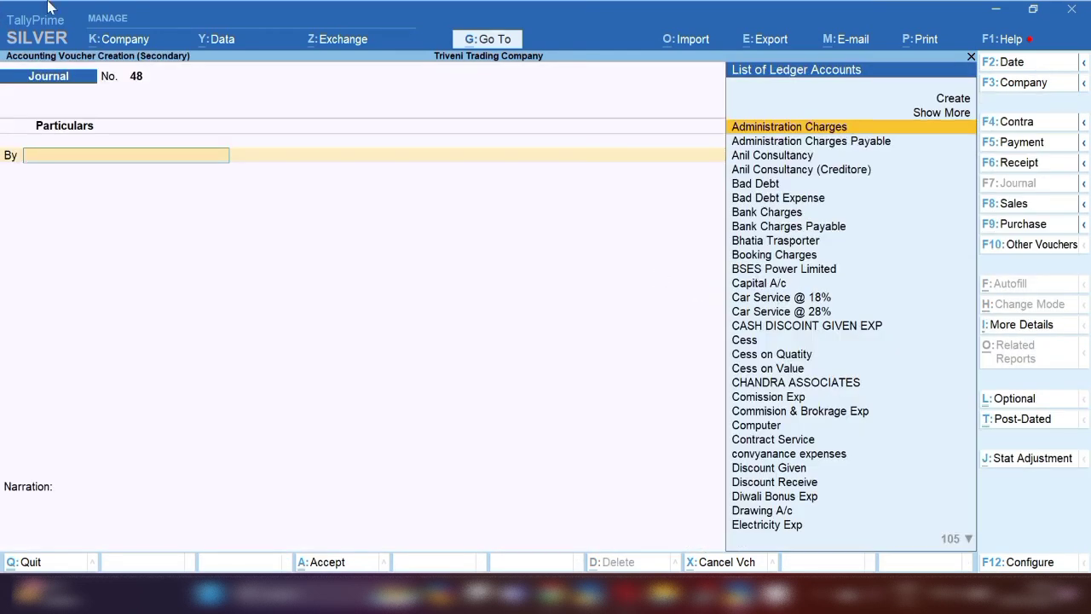
left_click(1015, 143)
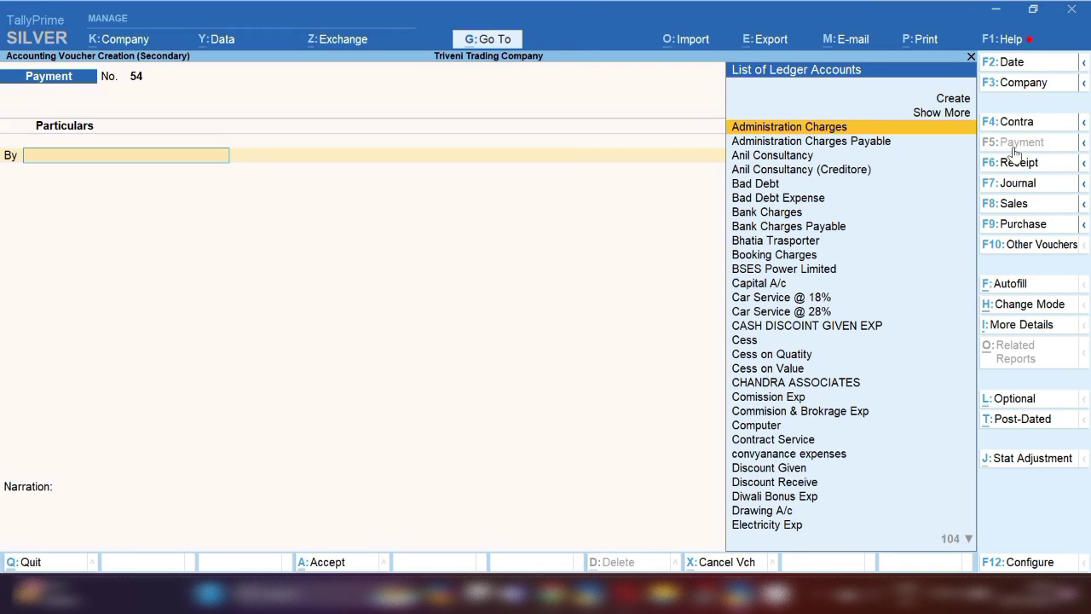
type("Sal")
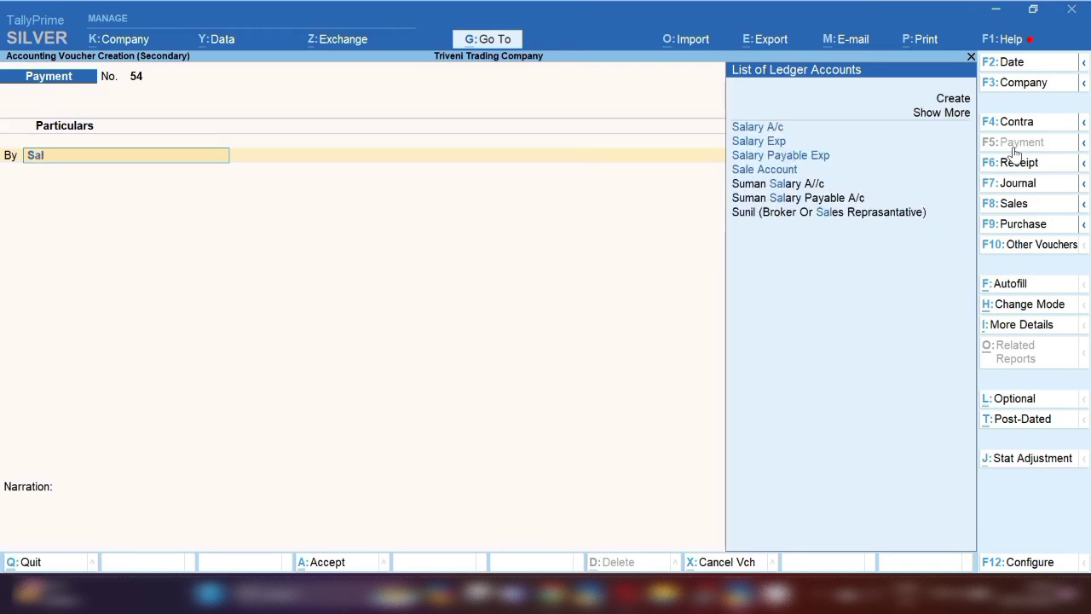
key("Down")
key("Down")
key("Down")
key("Down")
key("Down")
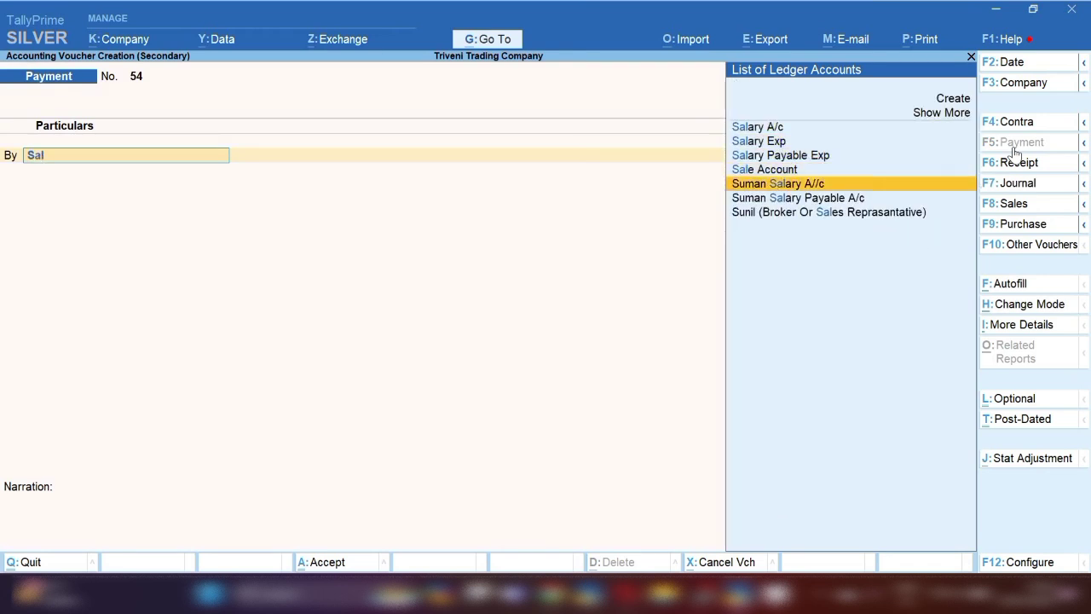
key("Return")
type("38200")
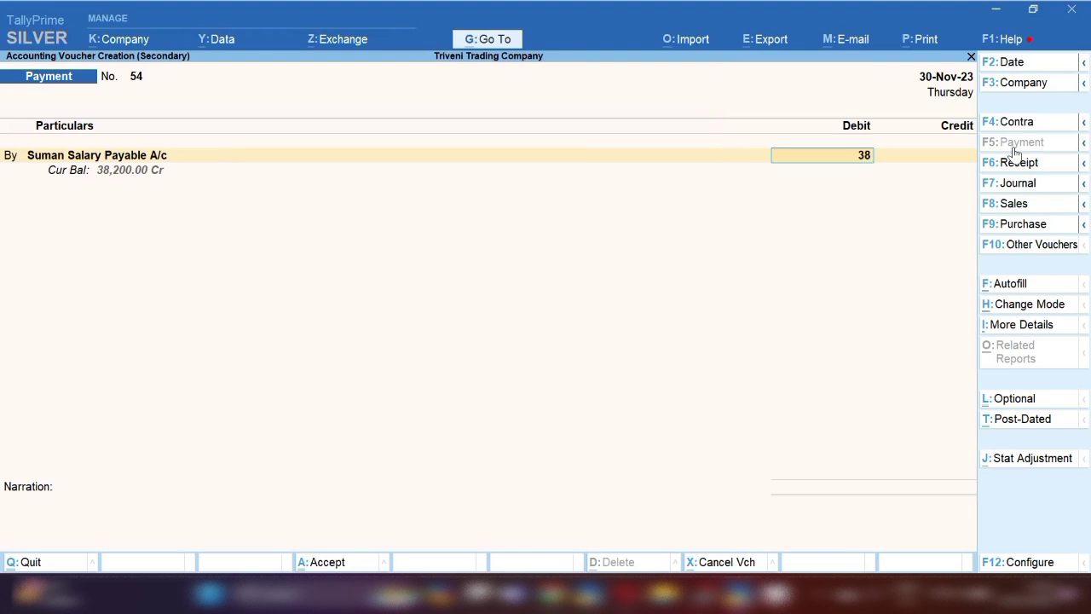
key("Return")
- Credit Sbi Bank with 38,200 in the payment voucher and complete its bank details
key("Return")
key("Return")
key("Return")
key("Return")
key("Return")
key("Return")
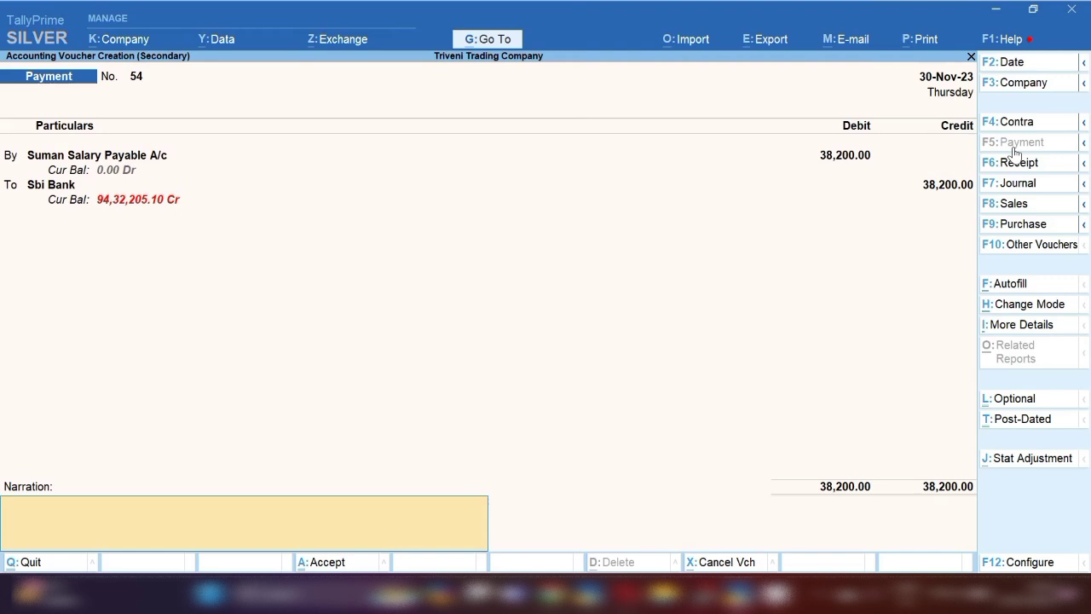
- Enter a narration for salary paid for the month of nov, save the payment voucher, and select its entry in the report
type("salary paud")
key("BackSpace")
key("BackSpace")
type("fd for the month of nov")
key("Return")
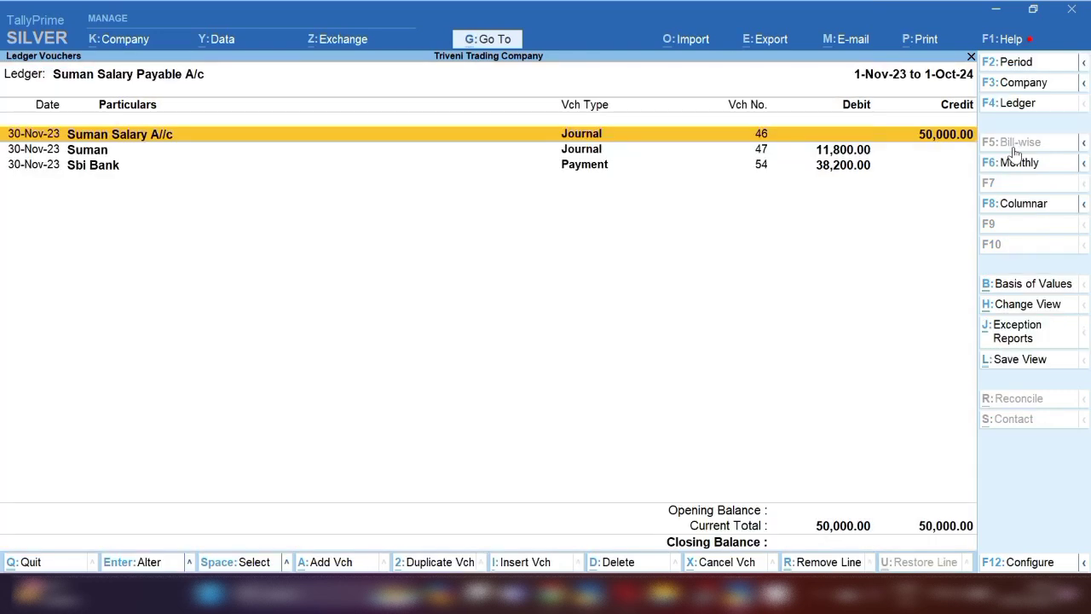
key("Down")
key("Down")
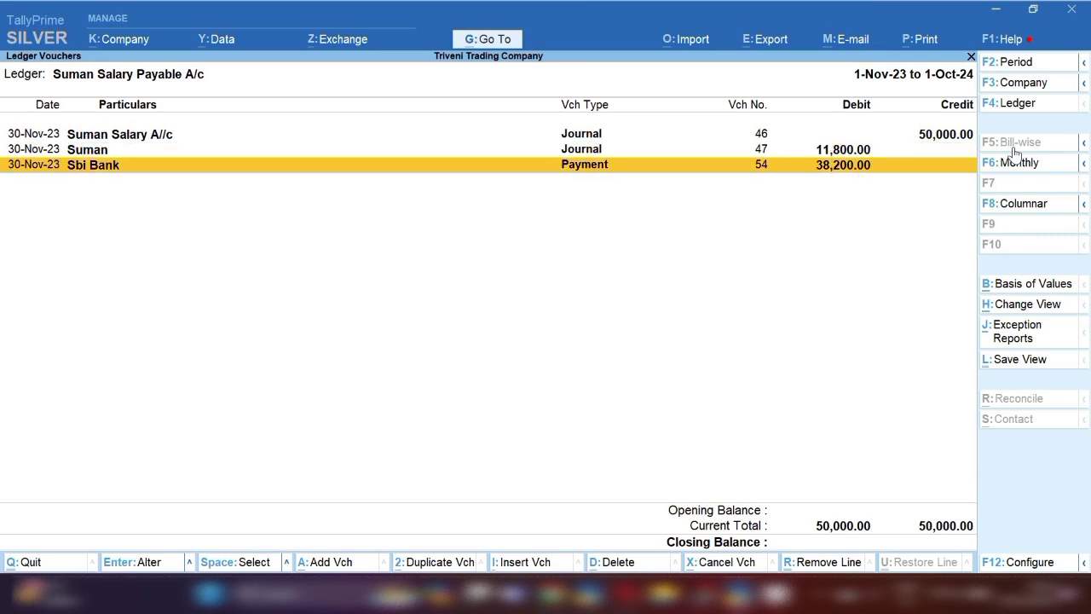